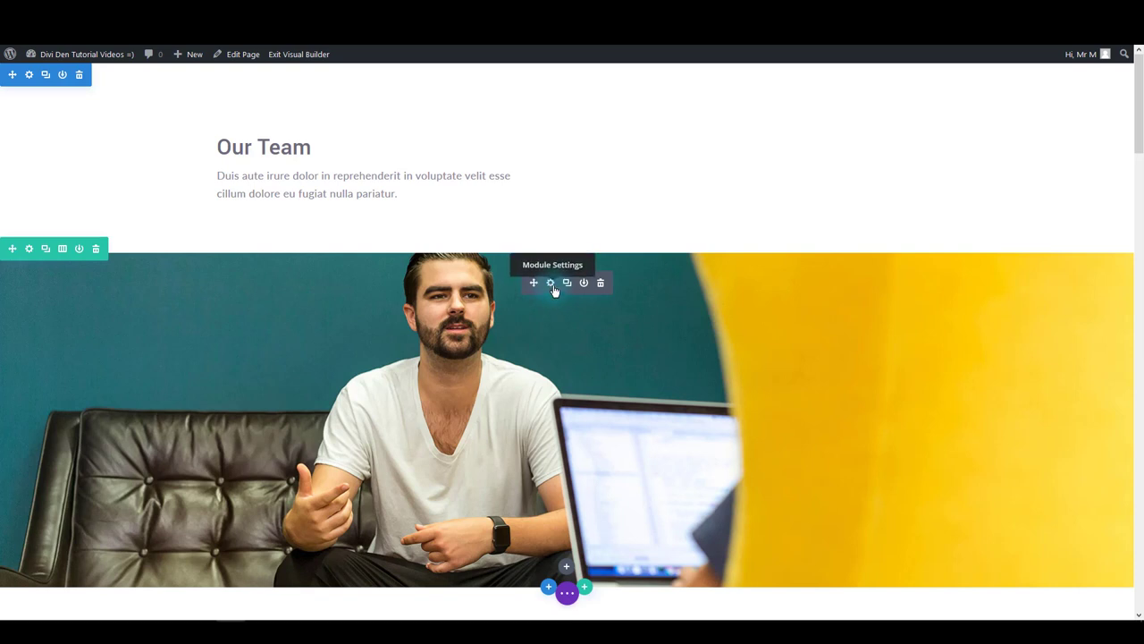
# Step: Swap the Our Team header image for contactus1-header-bg.jpg from the Media Library
pyautogui.click(551, 283)
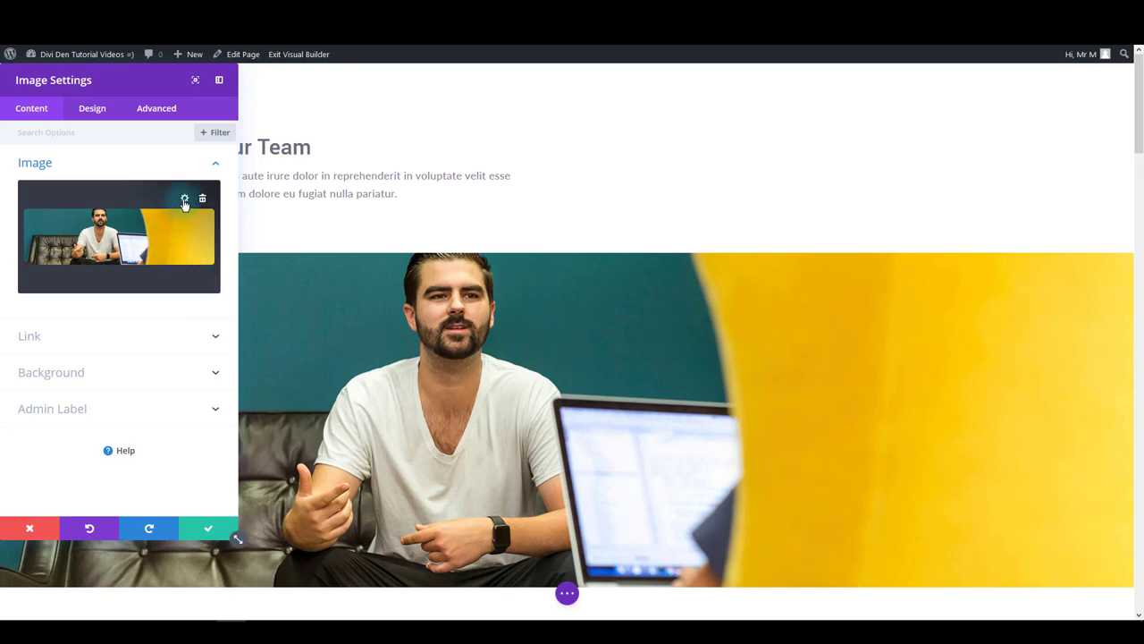
pyautogui.click(185, 200)
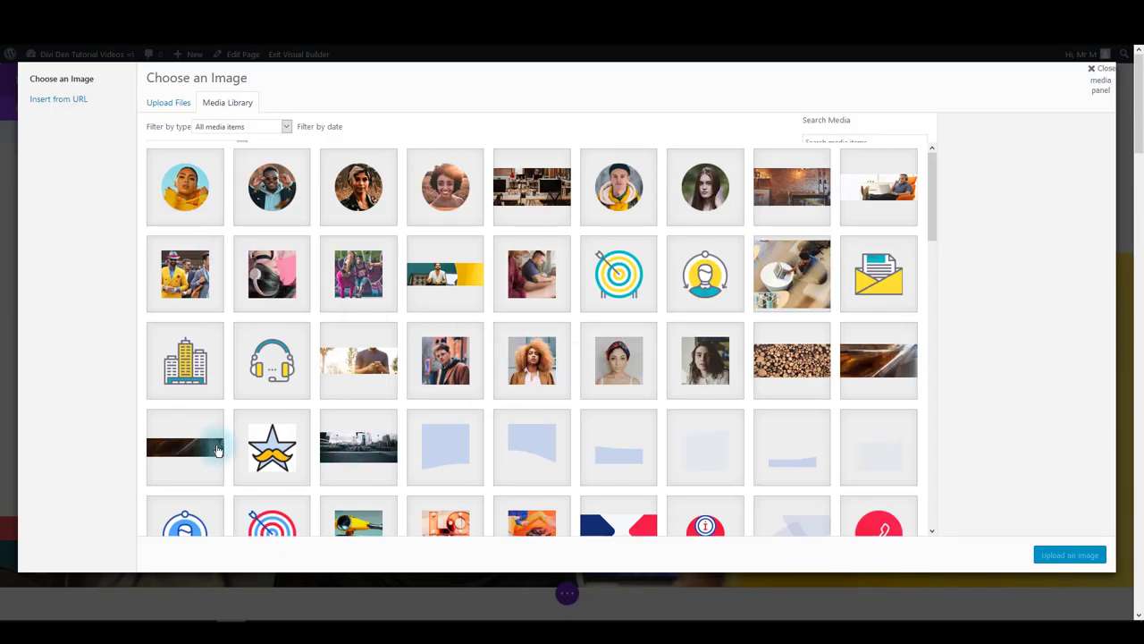
pyautogui.click(349, 362)
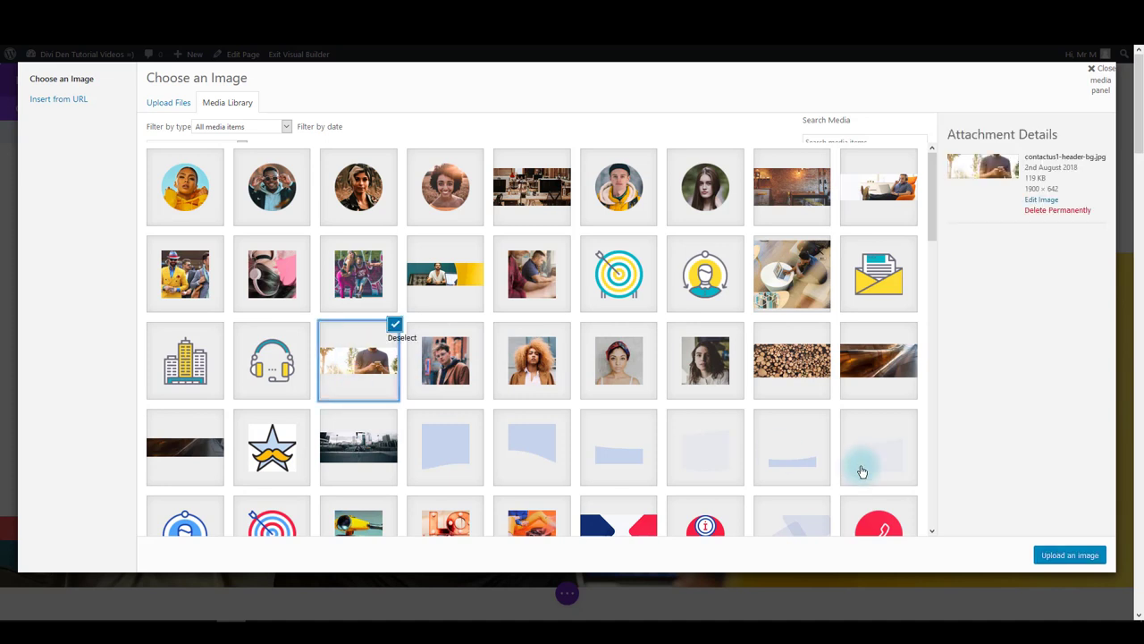
pyautogui.click(1066, 555)
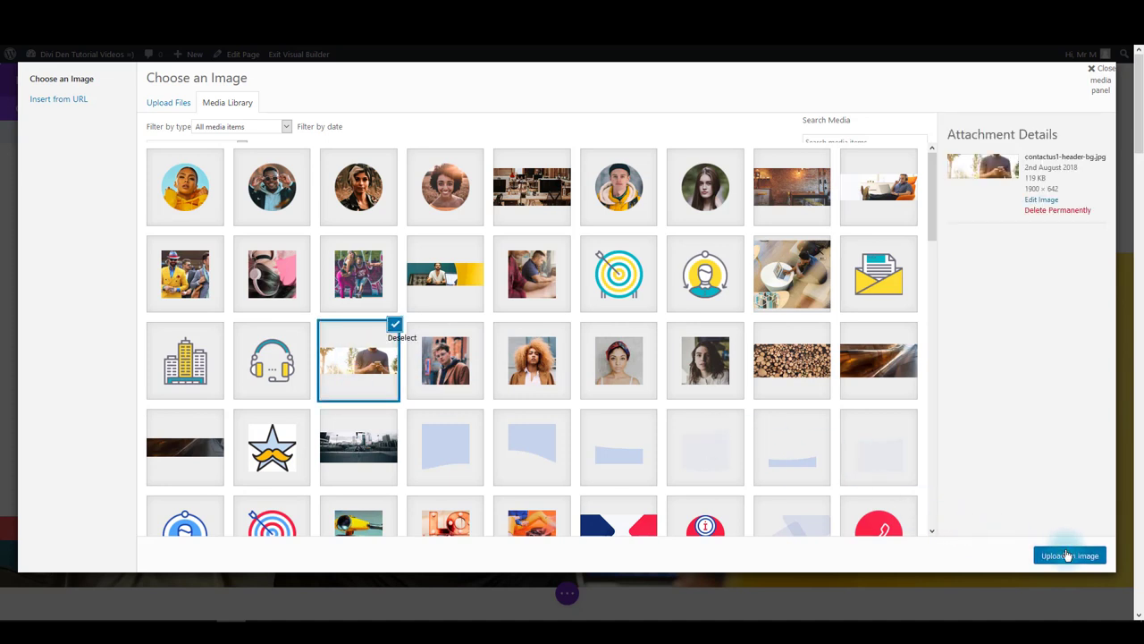
pyautogui.scroll(-2, 761, 348)
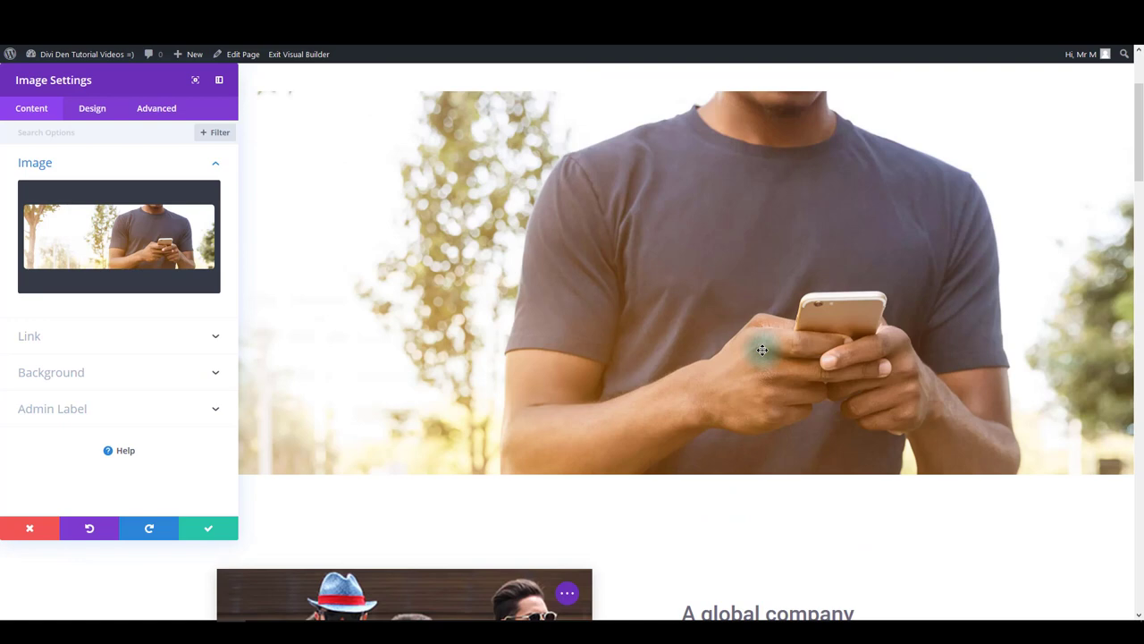
pyautogui.scroll(2, 762, 348)
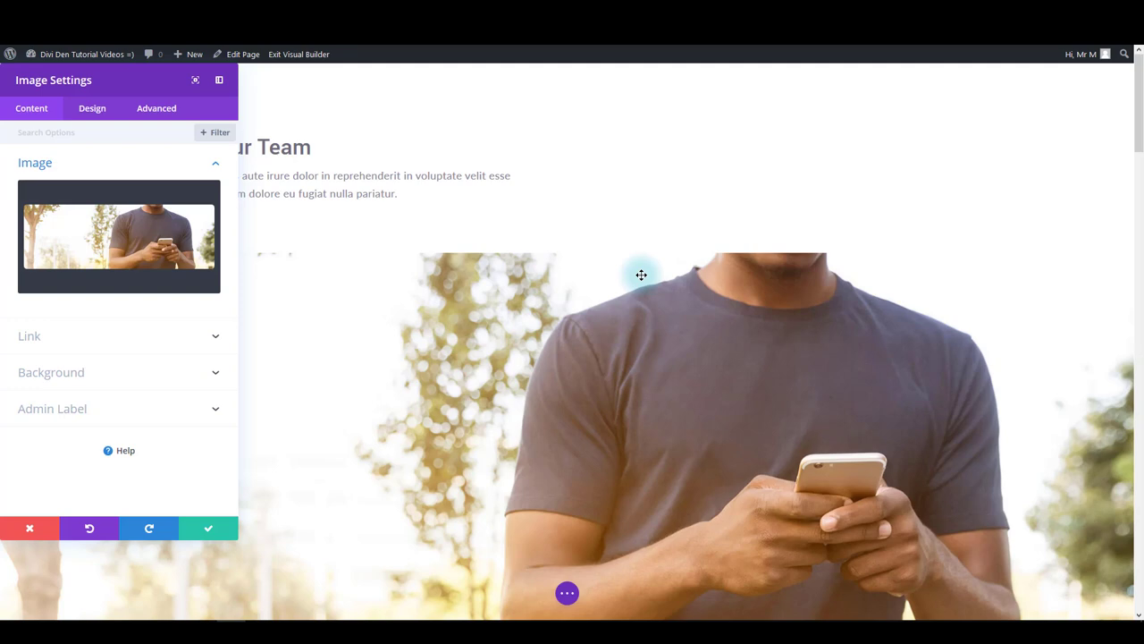
pyautogui.scroll(-3, 789, 250)
pyautogui.scroll(2, 771, 256)
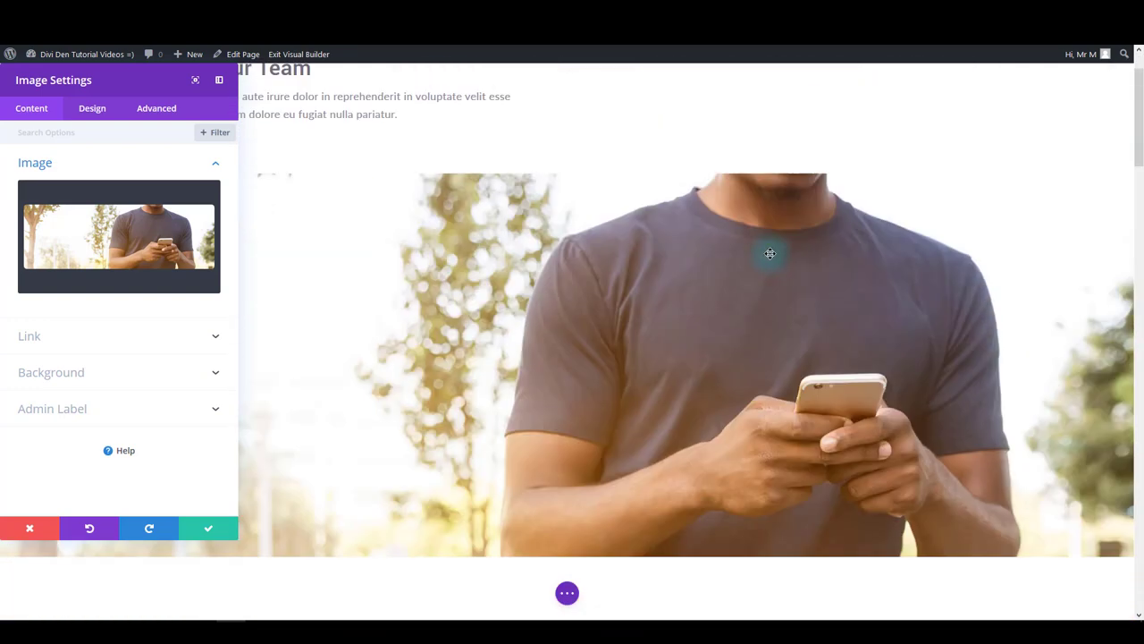
pyautogui.scroll(1, 653, 309)
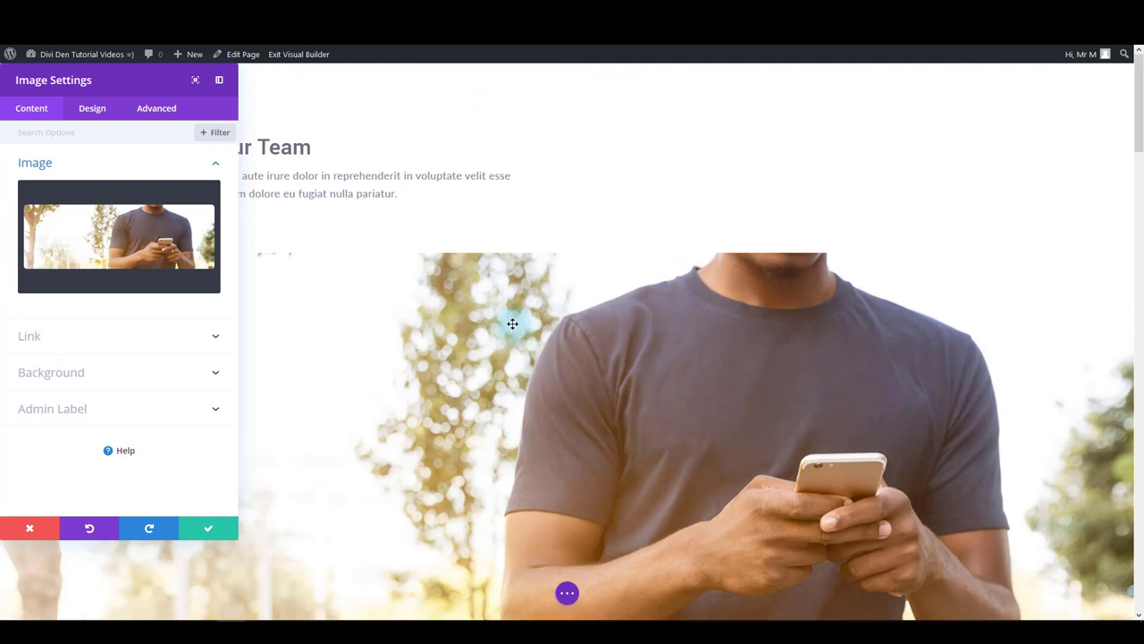
# Step: Confirm the new header photo and save the page
pyautogui.click(228, 534)
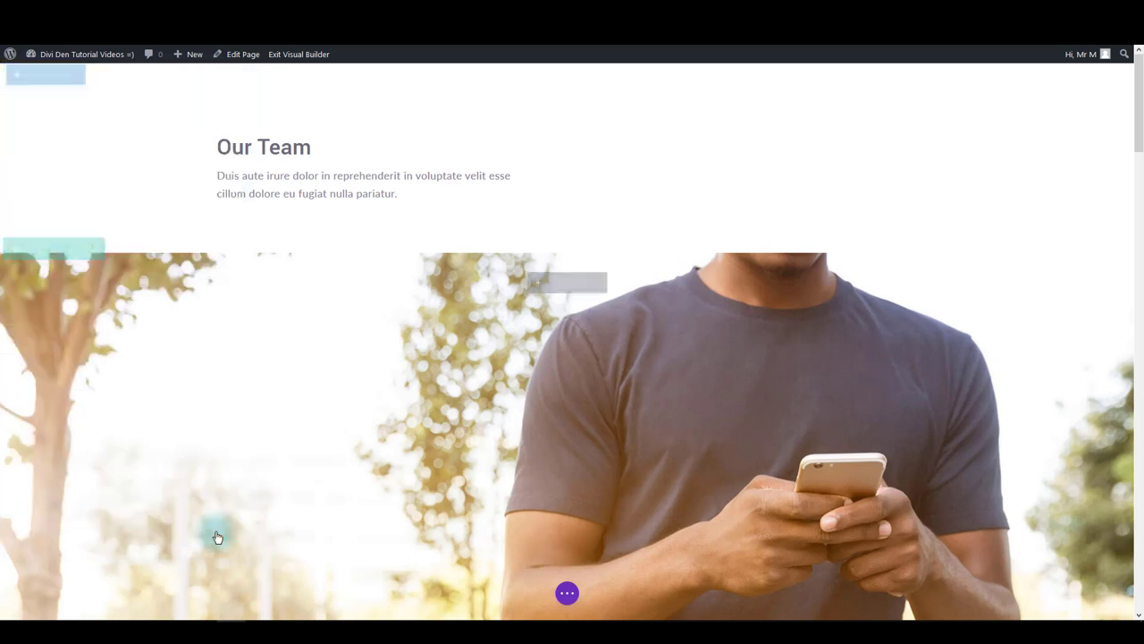
pyautogui.click(567, 593)
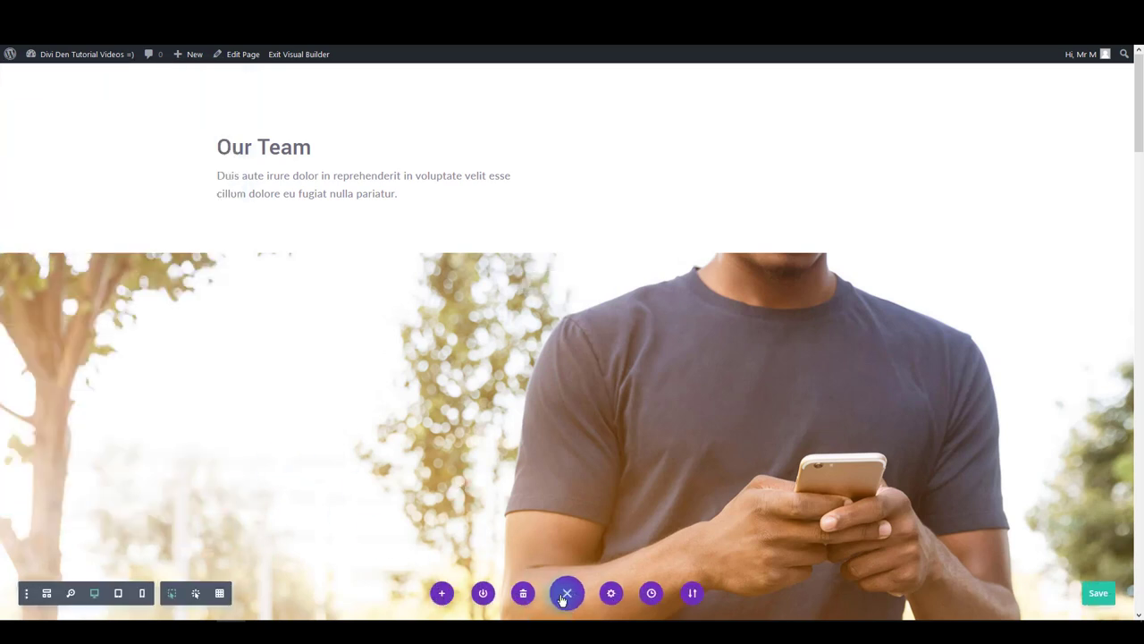
pyautogui.click(1099, 593)
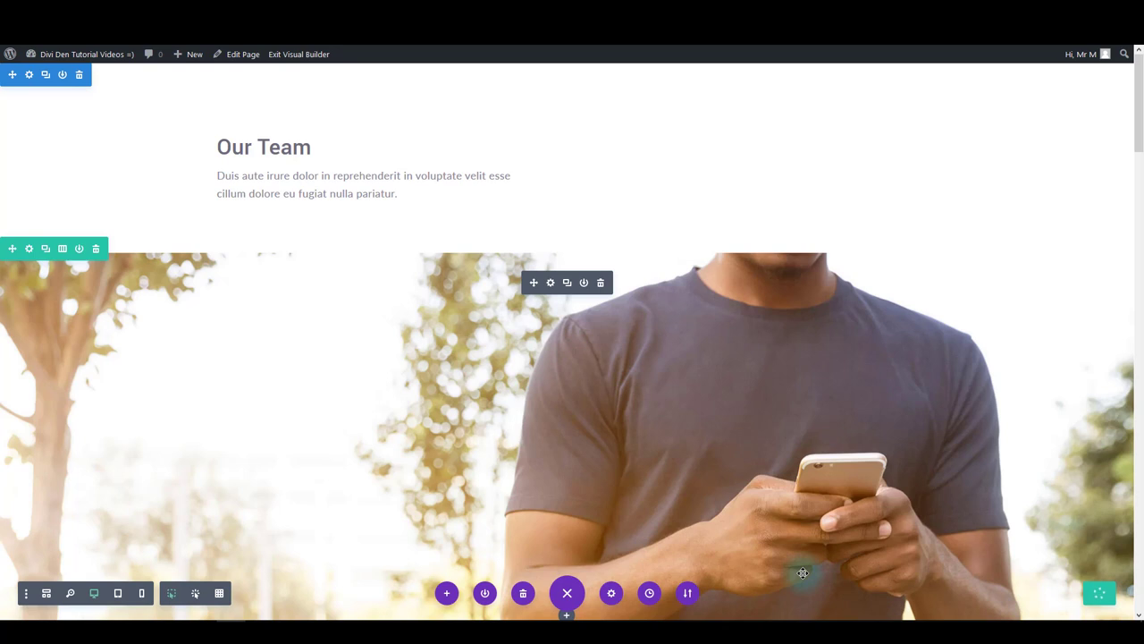
# Step: Reopen the header image settings and close them without changes
pyautogui.click(551, 283)
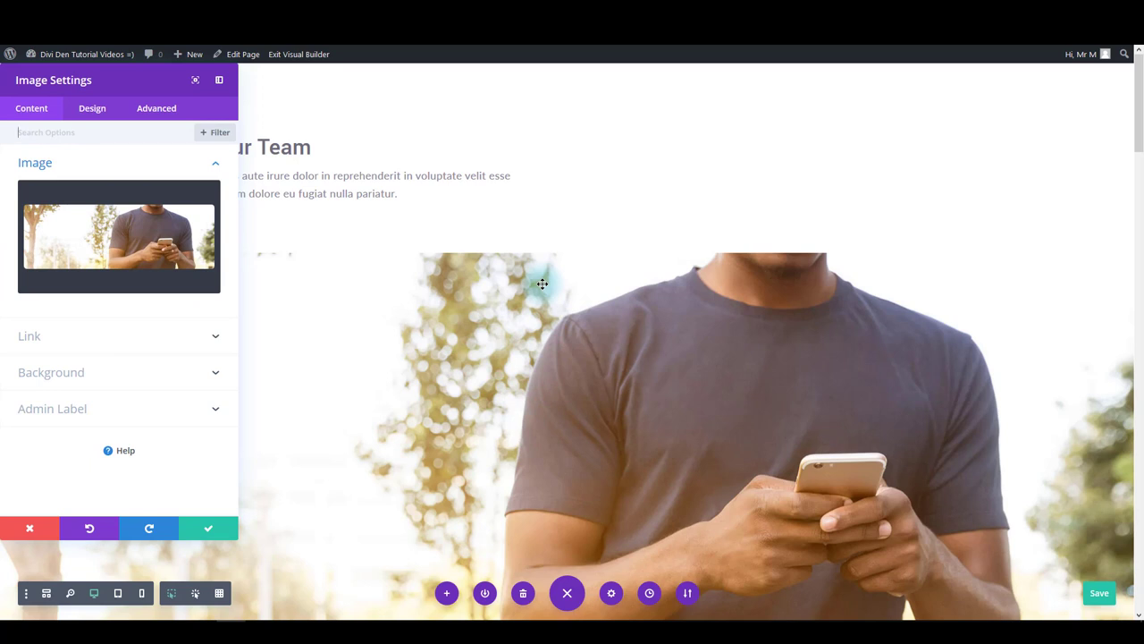
pyautogui.click(30, 528)
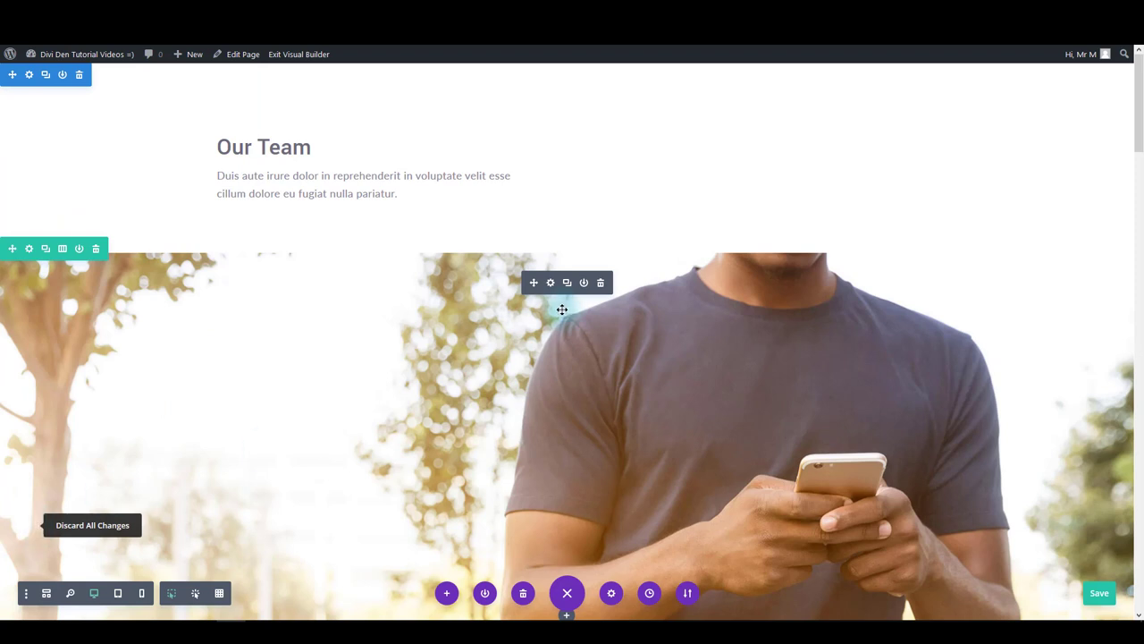
pyautogui.moveTo(534, 282); pyautogui.dragTo(581, 340)
# Step: Open the header image's settings, select its Admin Label text, and switch to Design options
pyautogui.click(551, 283)
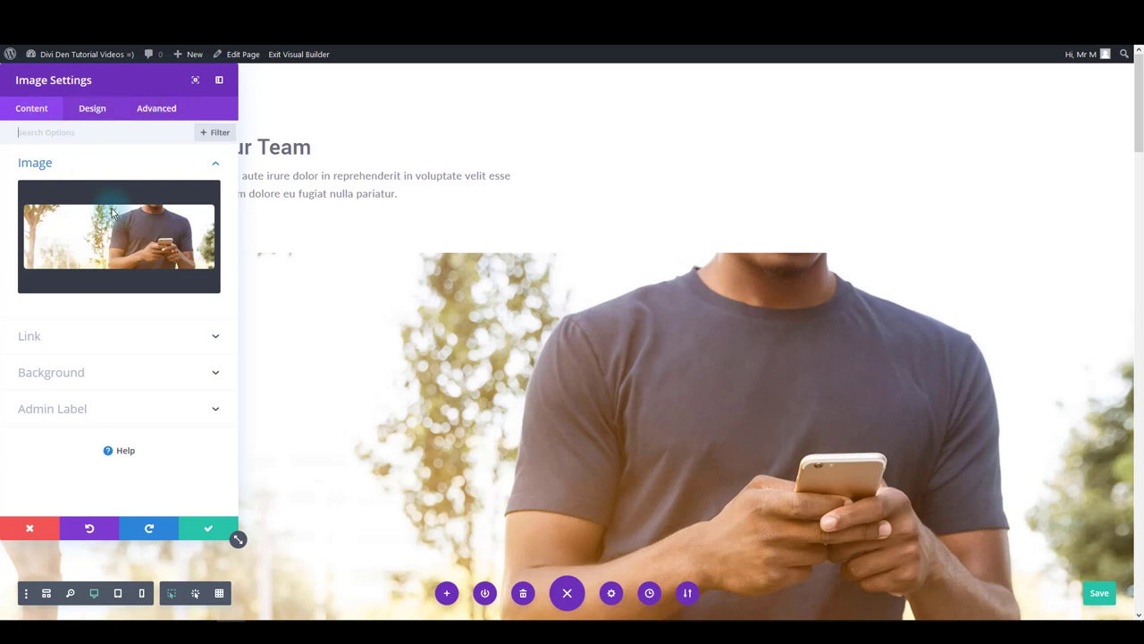
pyautogui.moveTo(111, 223)
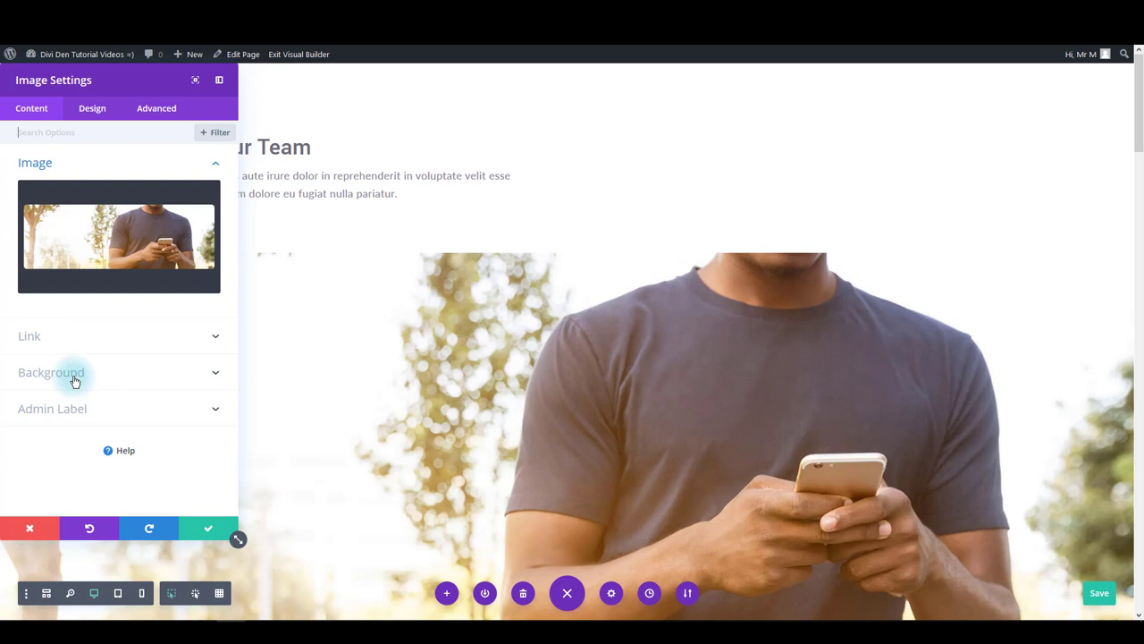
pyautogui.click(85, 409)
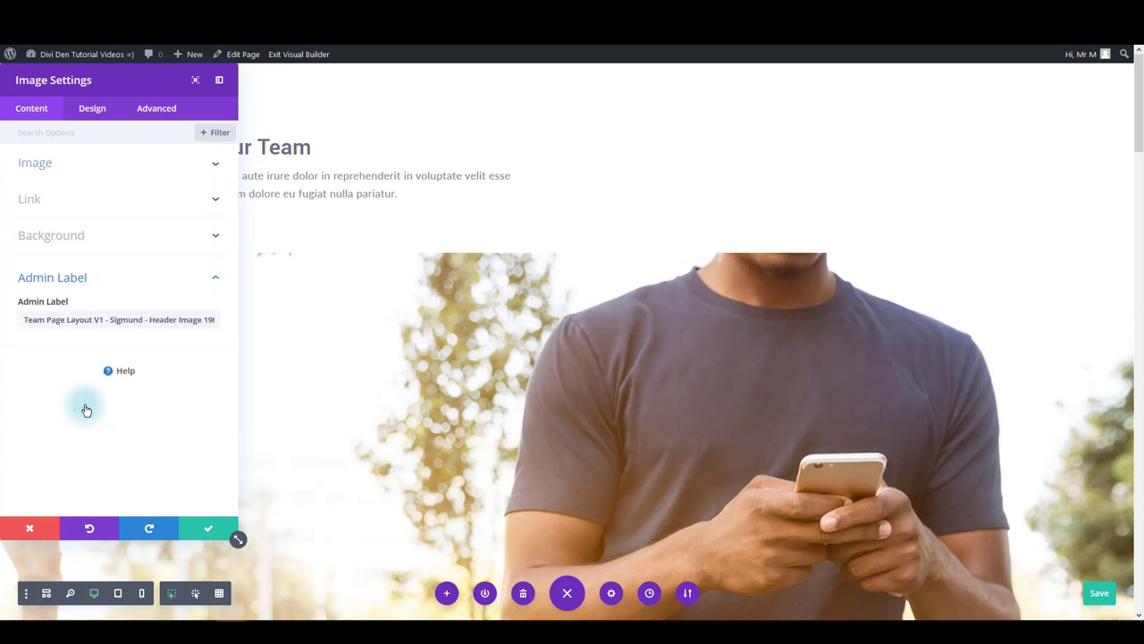
pyautogui.tripleClick(90, 320)
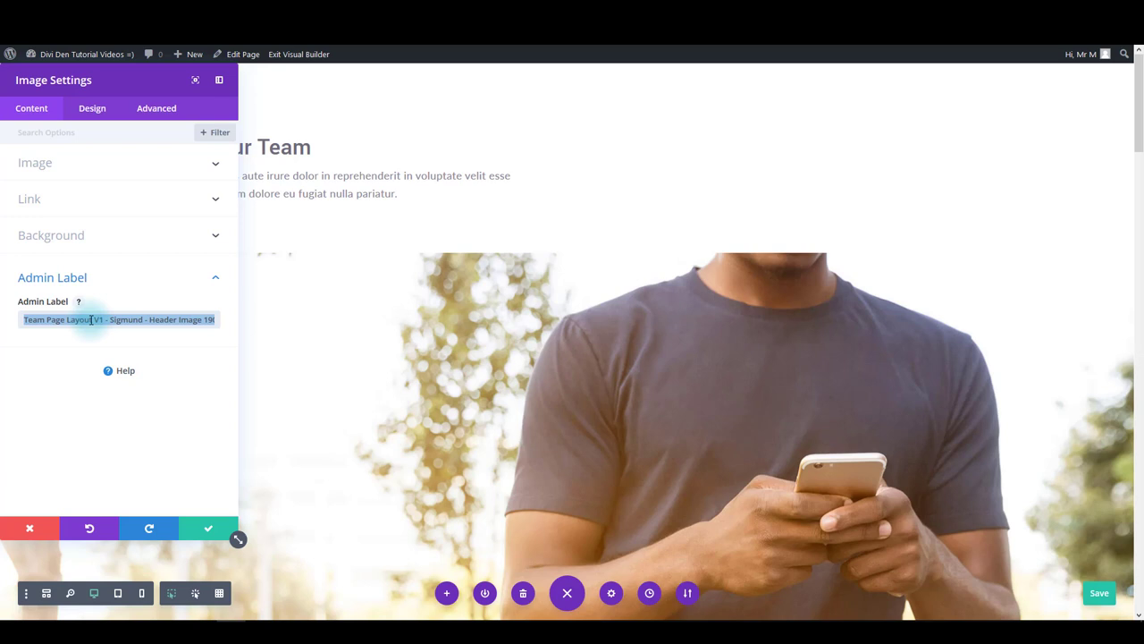
pyautogui.click(92, 108)
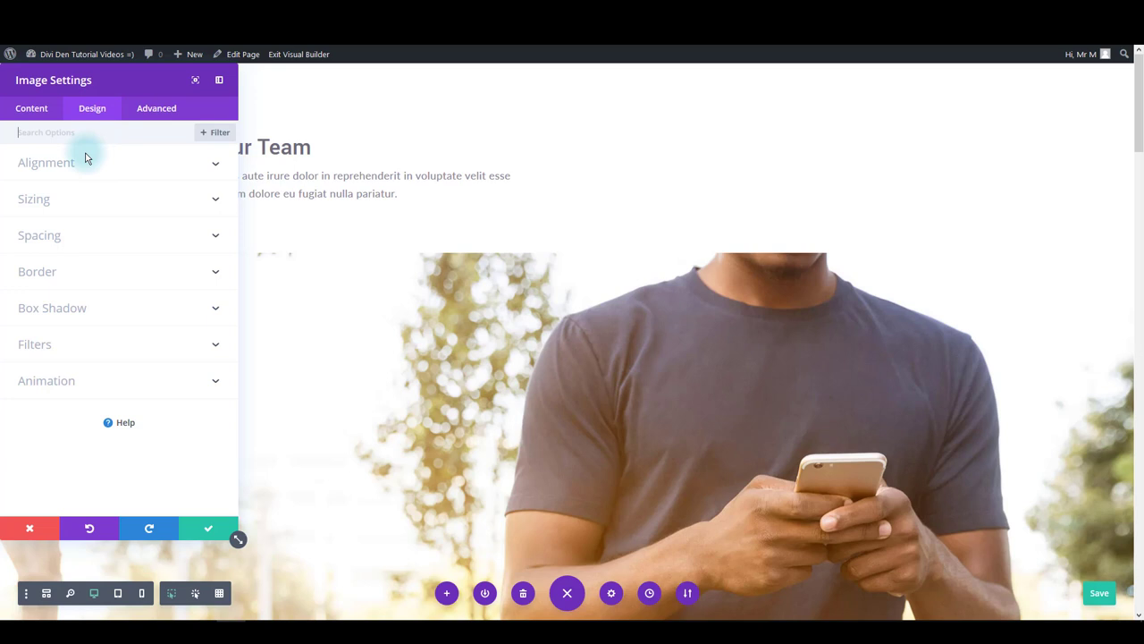
# Step: Search the image options for Margin, then browse the Alignment and Sizing groups
pyautogui.click(76, 139)
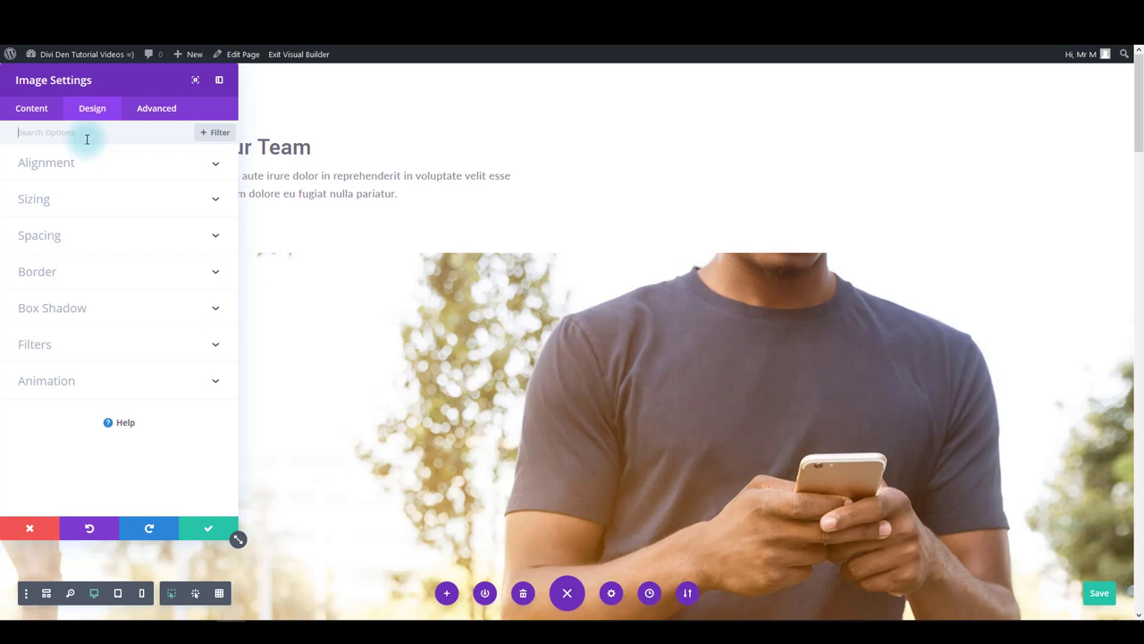
pyautogui.write('Margin')
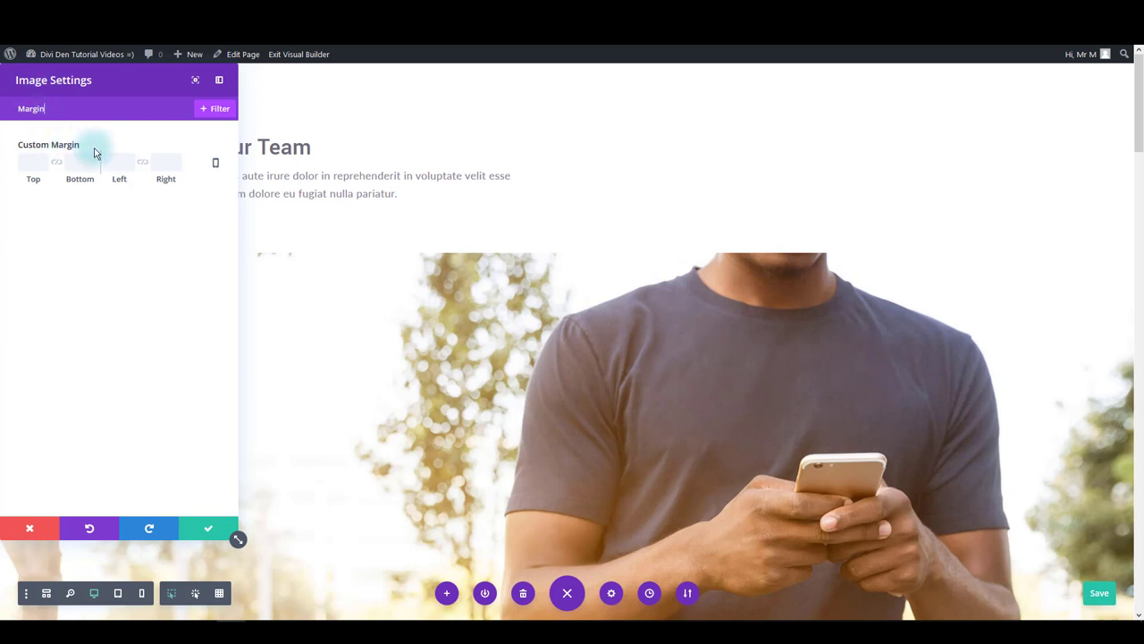
pyautogui.click(34, 163)
pyautogui.hotkey('ctrl', 'a')
pyautogui.press('BackSpace')
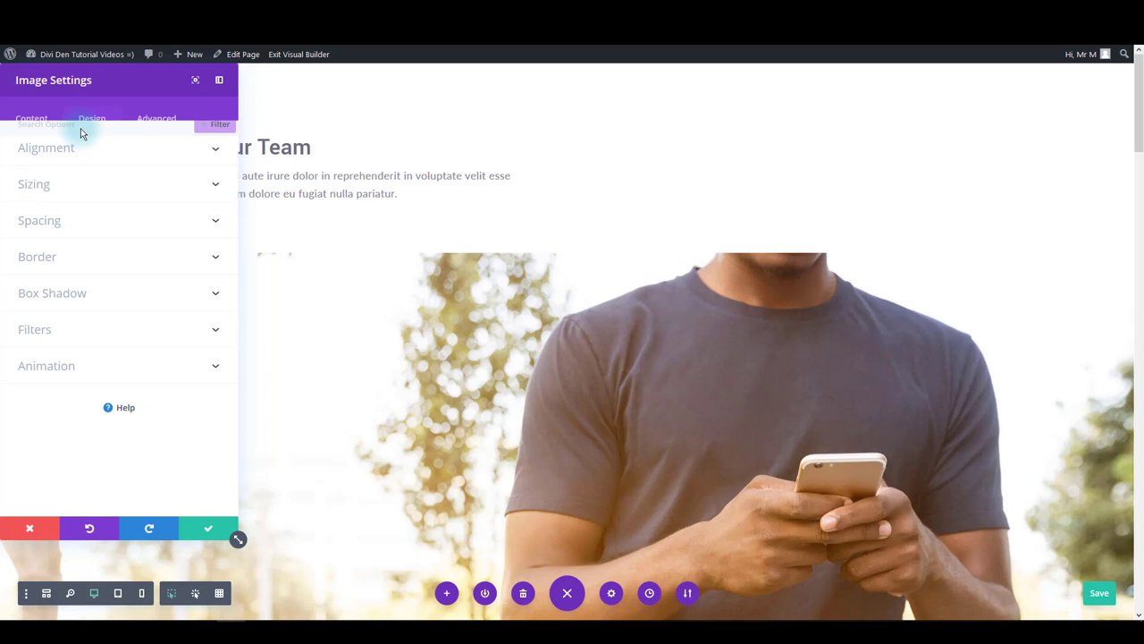
pyautogui.click(85, 165)
pyautogui.click(85, 165)
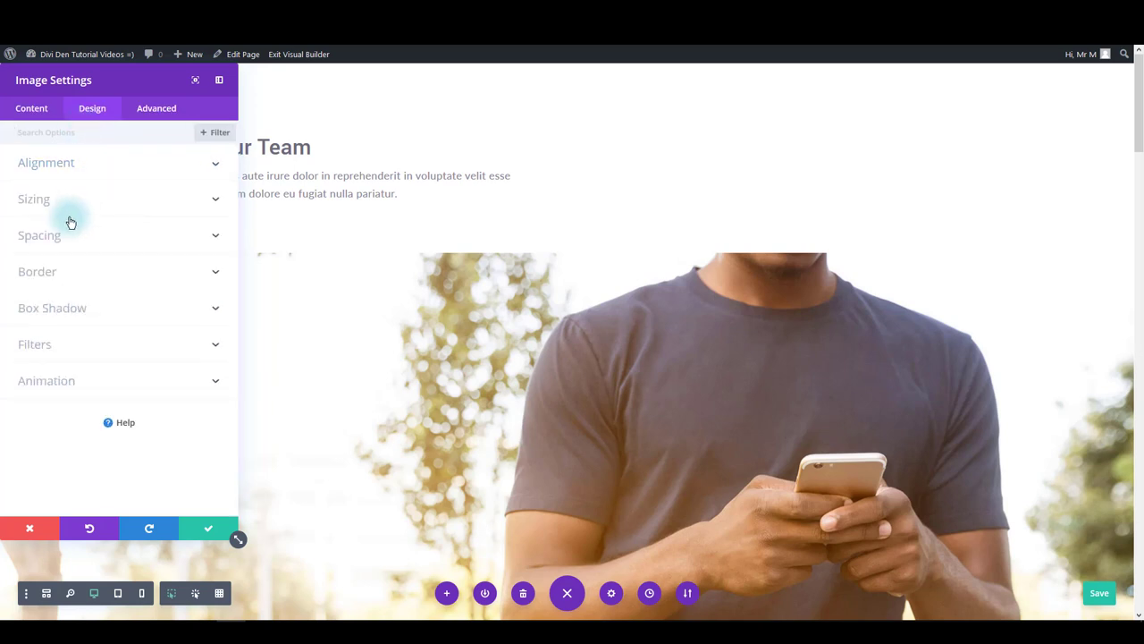
pyautogui.click(61, 206)
pyautogui.click(62, 207)
pyautogui.click(70, 169)
pyautogui.click(67, 166)
# Step: Shift the image's hue filter to 198deg, tinting the photo teal
pyautogui.click(74, 351)
pyautogui.moveTo(74, 347)
pyautogui.mouseDown()
pyautogui.moveTo(20, 345)
pyautogui.moveTo(110, 355)
pyautogui.moveTo(63, 347)
pyautogui.mouseUp()
pyautogui.click(95, 264)
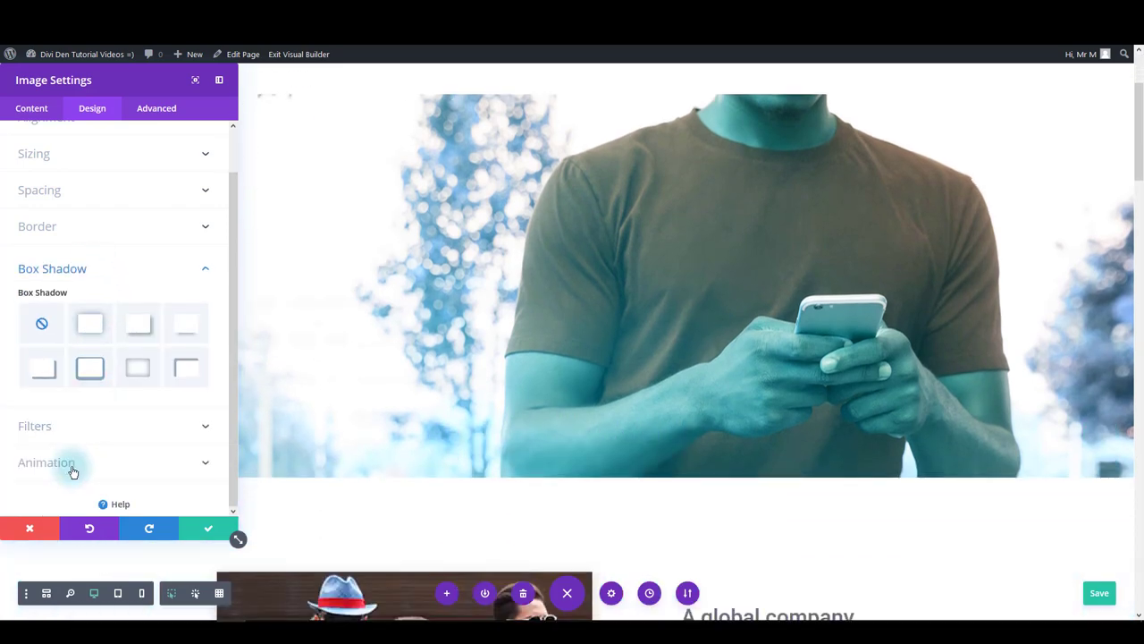
# Step: Try Fade, Slide, Bounce and Roll entrance animations, settling on Fold
pyautogui.click(73, 467)
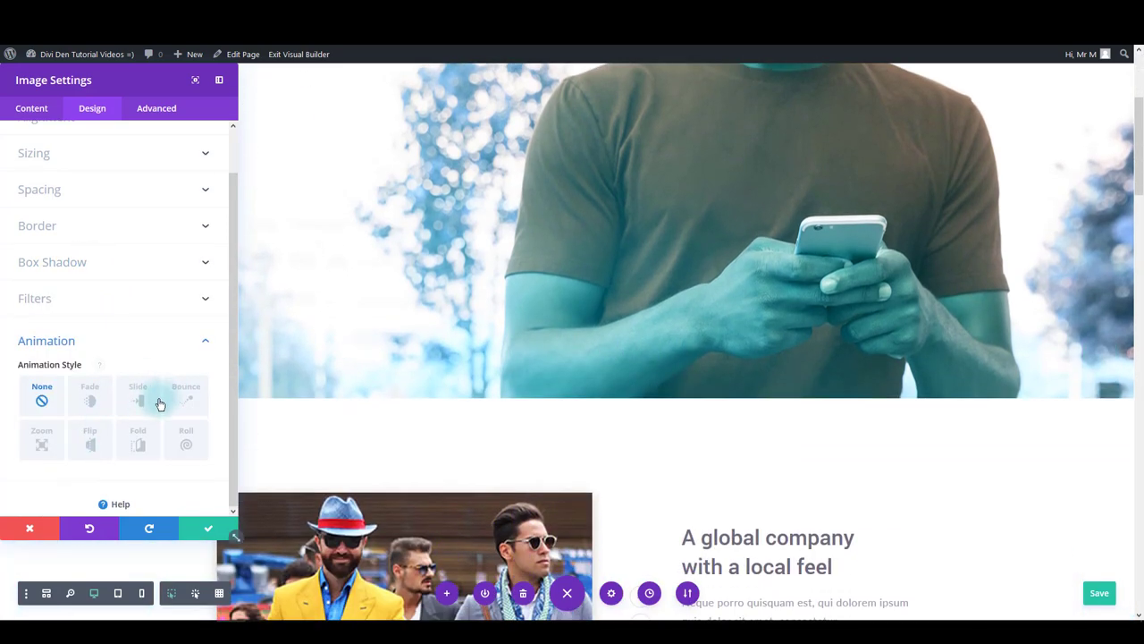
pyautogui.click(91, 398)
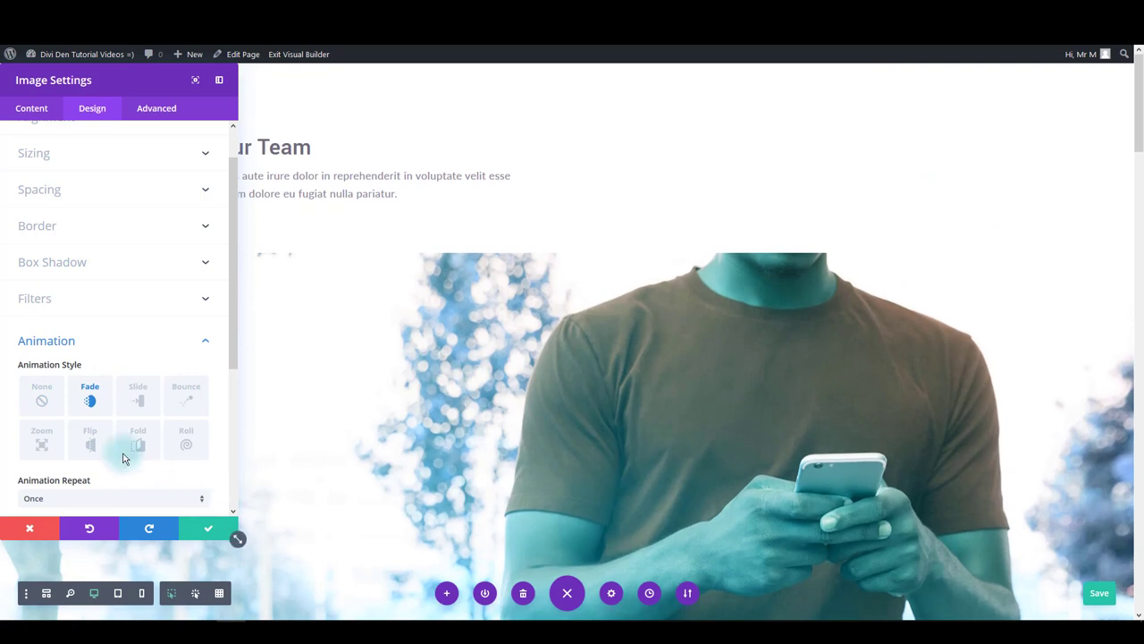
pyautogui.click(139, 404)
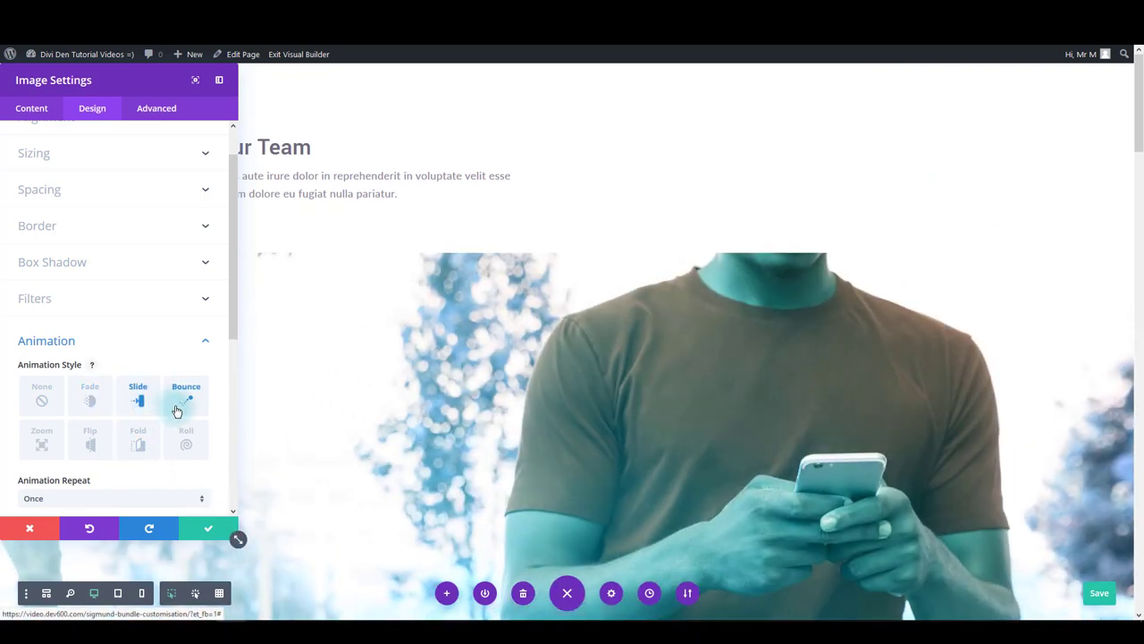
pyautogui.click(179, 409)
pyautogui.click(181, 442)
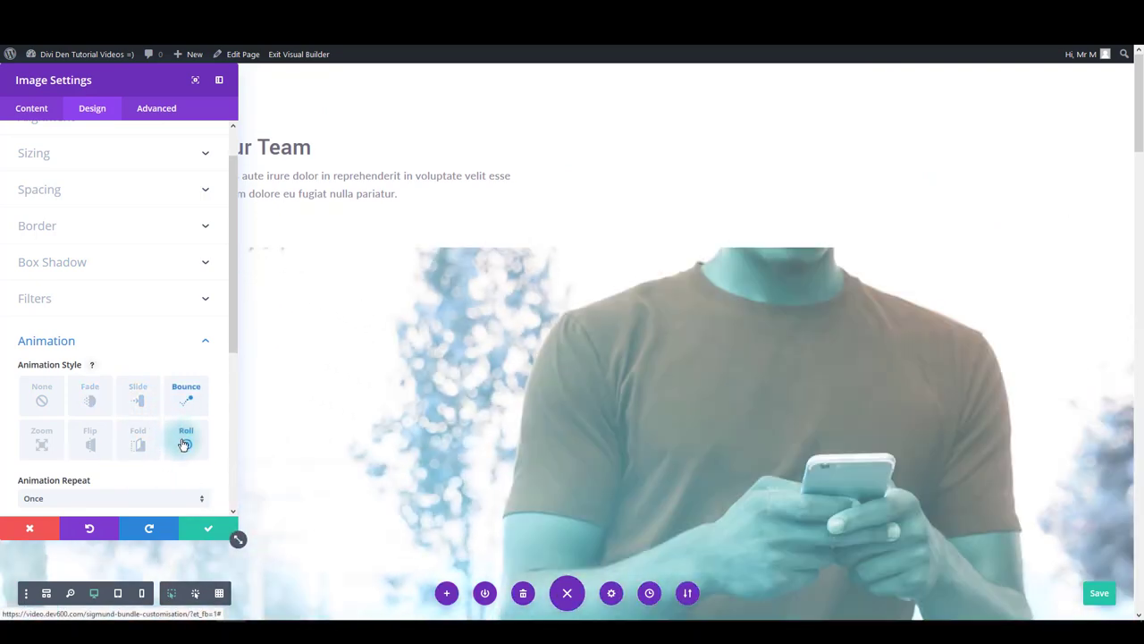
pyautogui.click(133, 447)
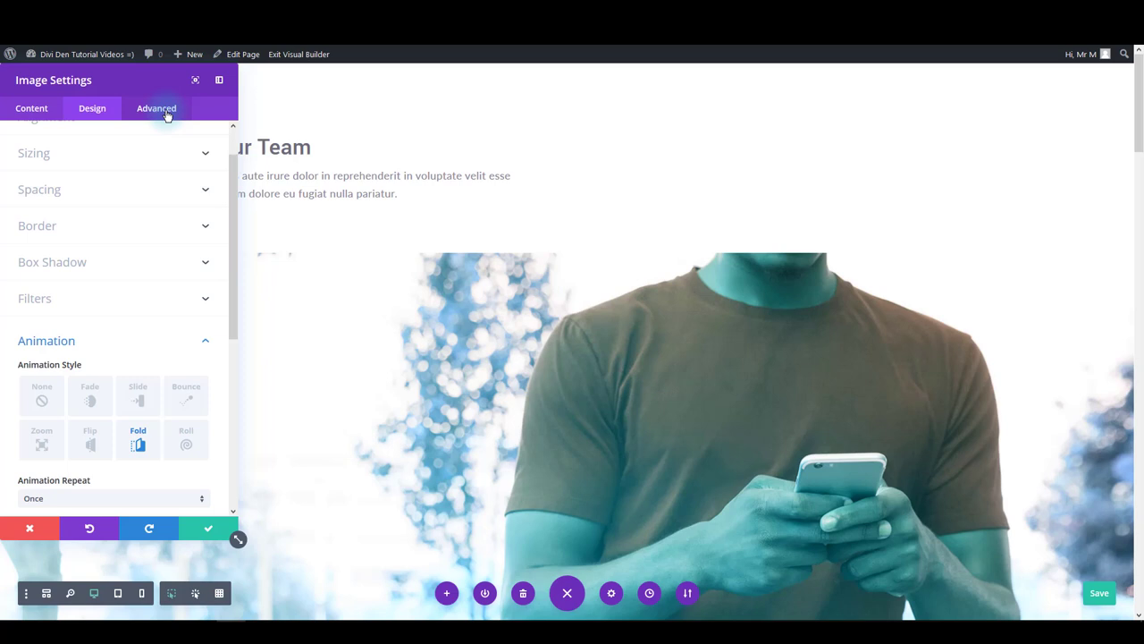
pyautogui.click(167, 116)
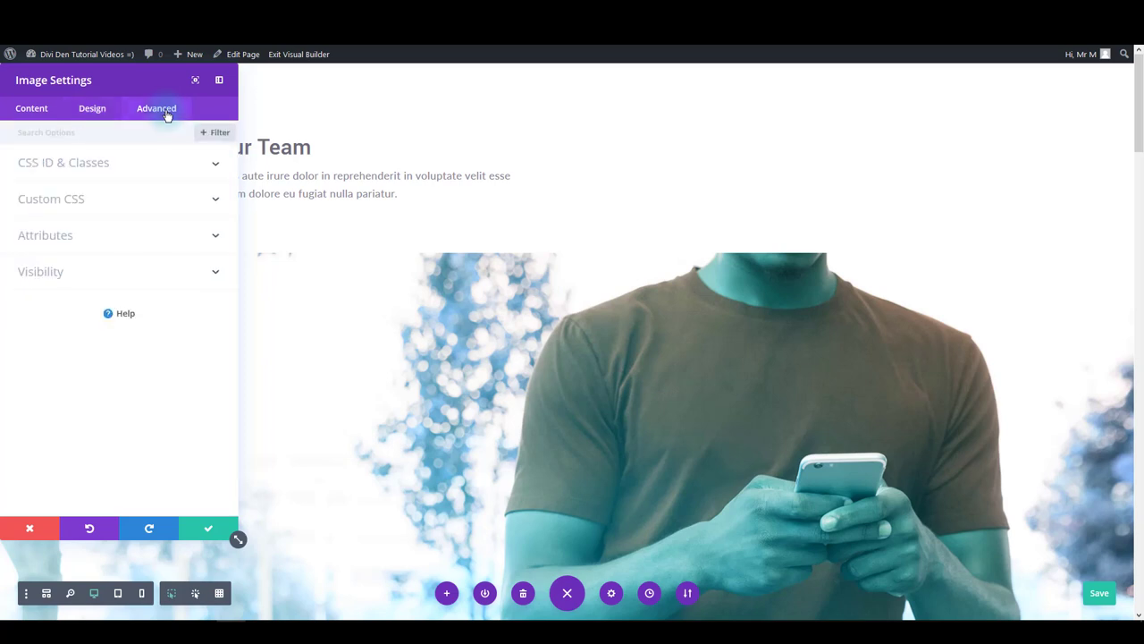
# Step: Review the CSS ID & Classes, Custom CSS and Attributes groups, then close settings keeping changes
pyautogui.click(184, 162)
pyautogui.click(143, 202)
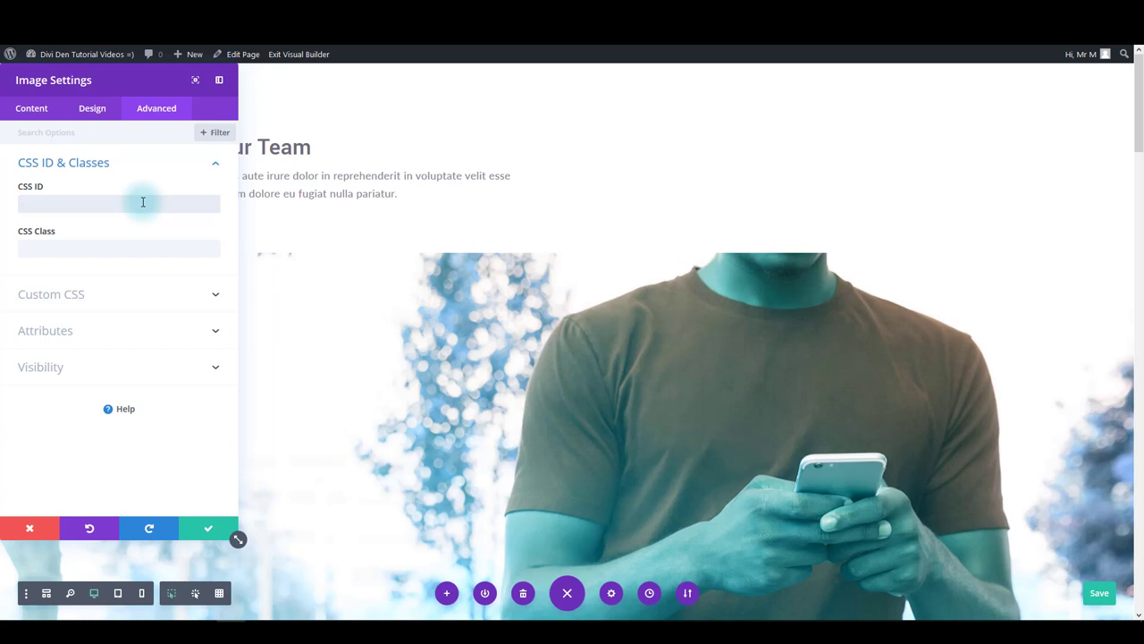
pyautogui.click(51, 202)
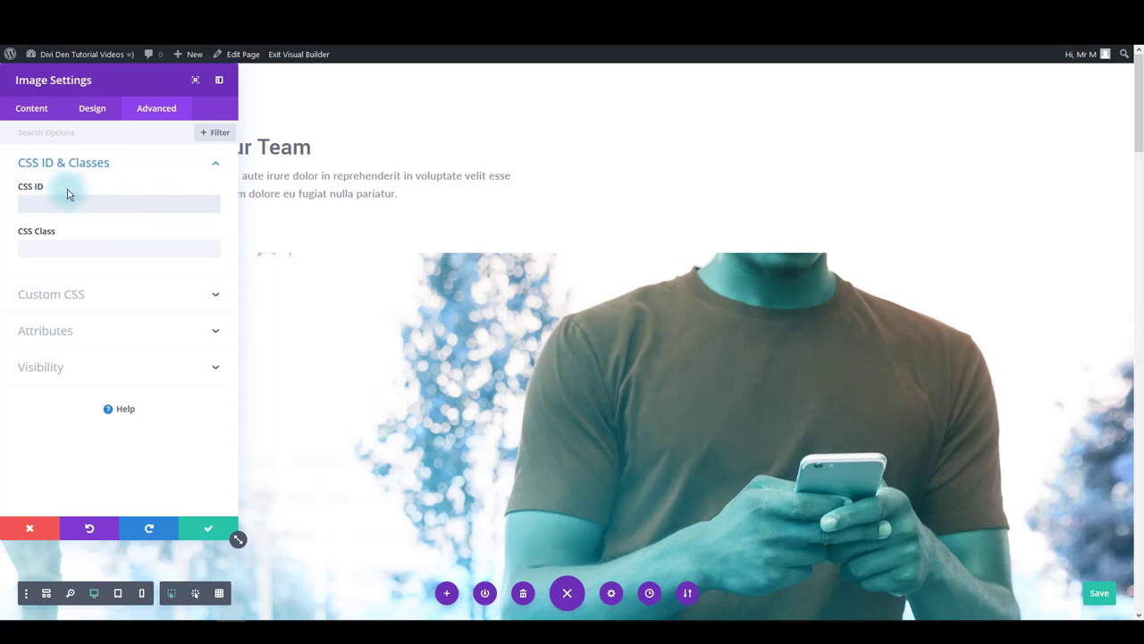
pyautogui.click(68, 246)
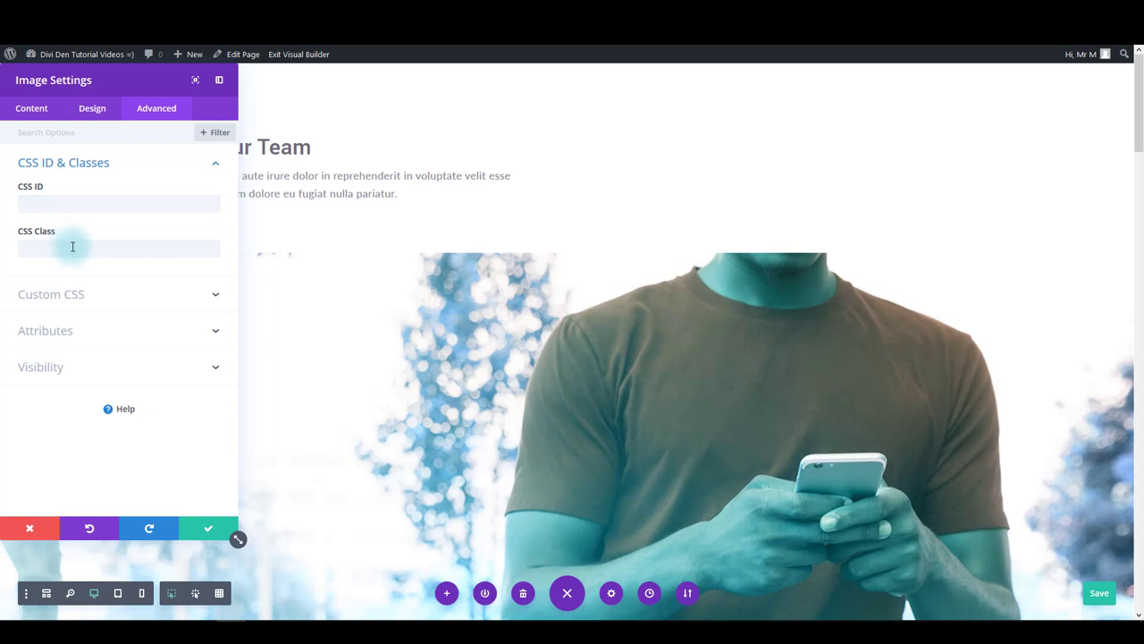
pyautogui.click(79, 297)
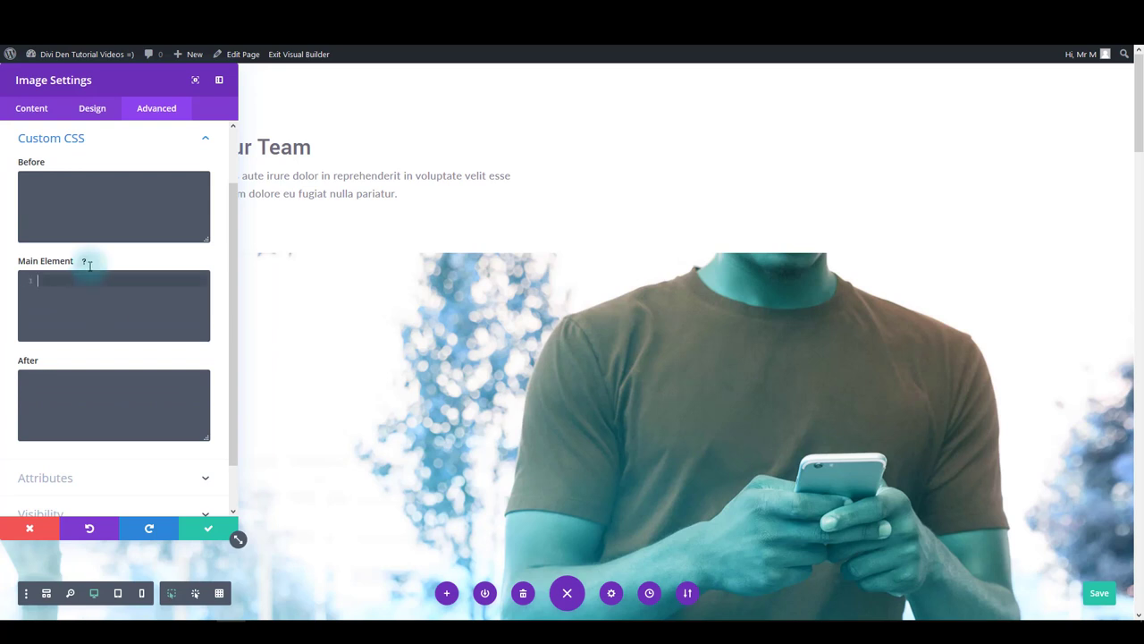
pyautogui.click(80, 139)
pyautogui.click(88, 235)
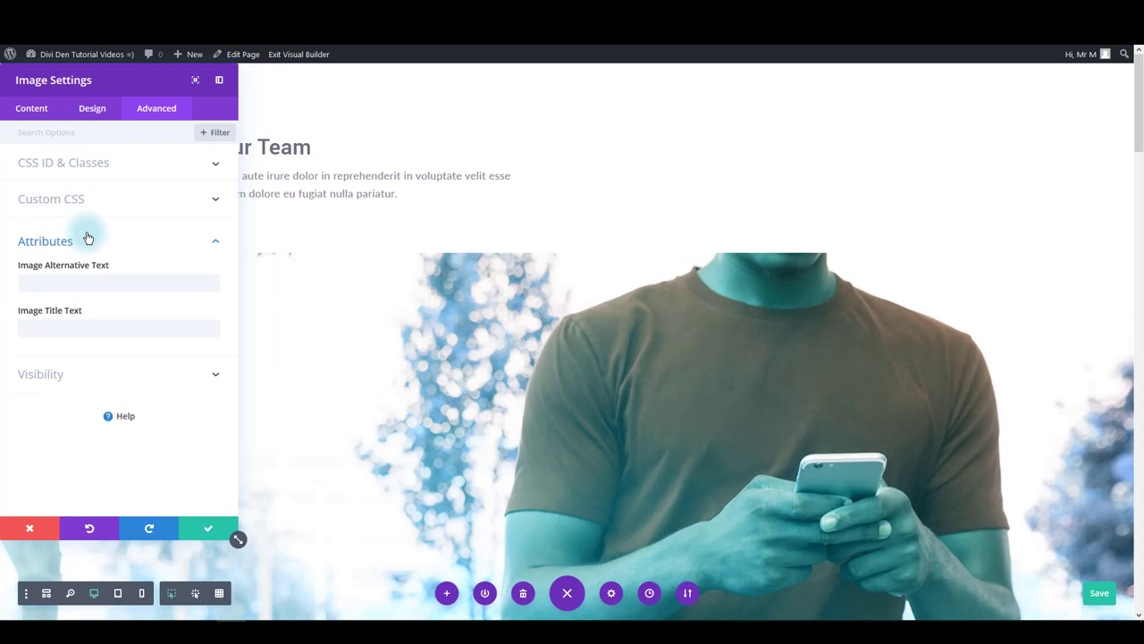
pyautogui.click(88, 237)
pyautogui.click(208, 528)
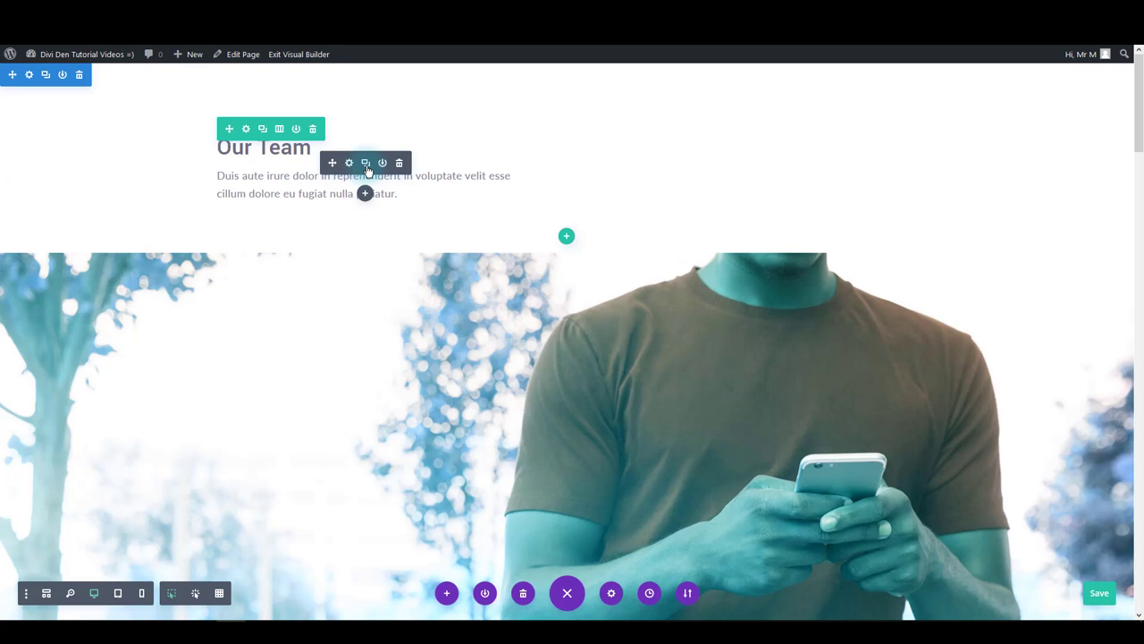
pyautogui.rightClick(347, 168)
pyautogui.click(351, 184)
pyautogui.click(350, 163)
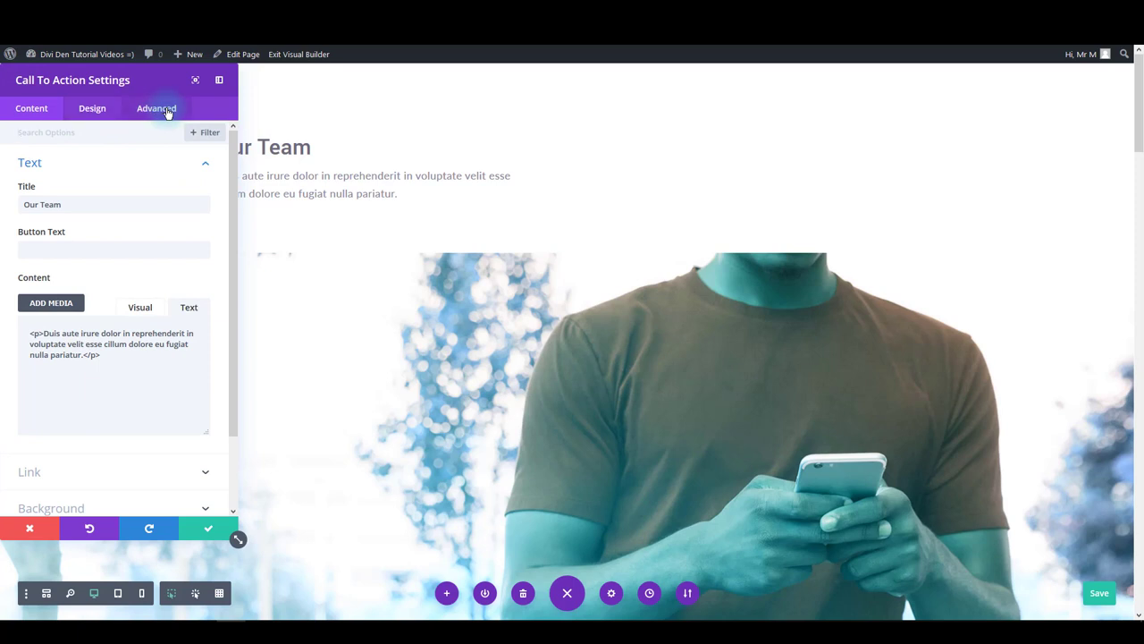
pyautogui.scroll(-1, 102, 212)
pyautogui.scroll(1, 102, 224)
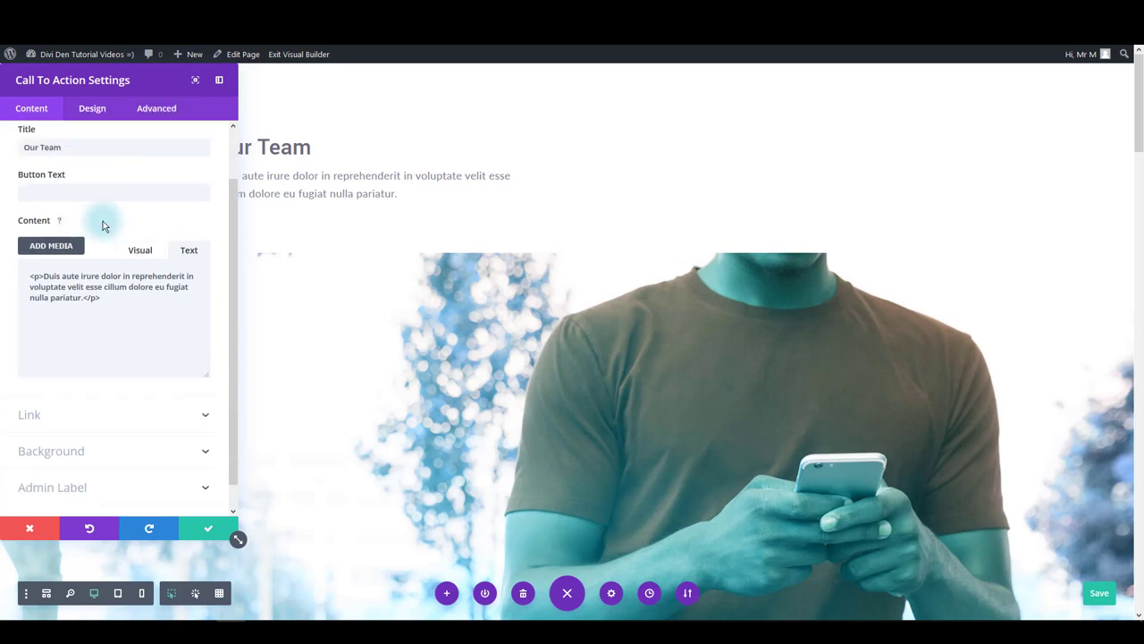
pyautogui.click(92, 109)
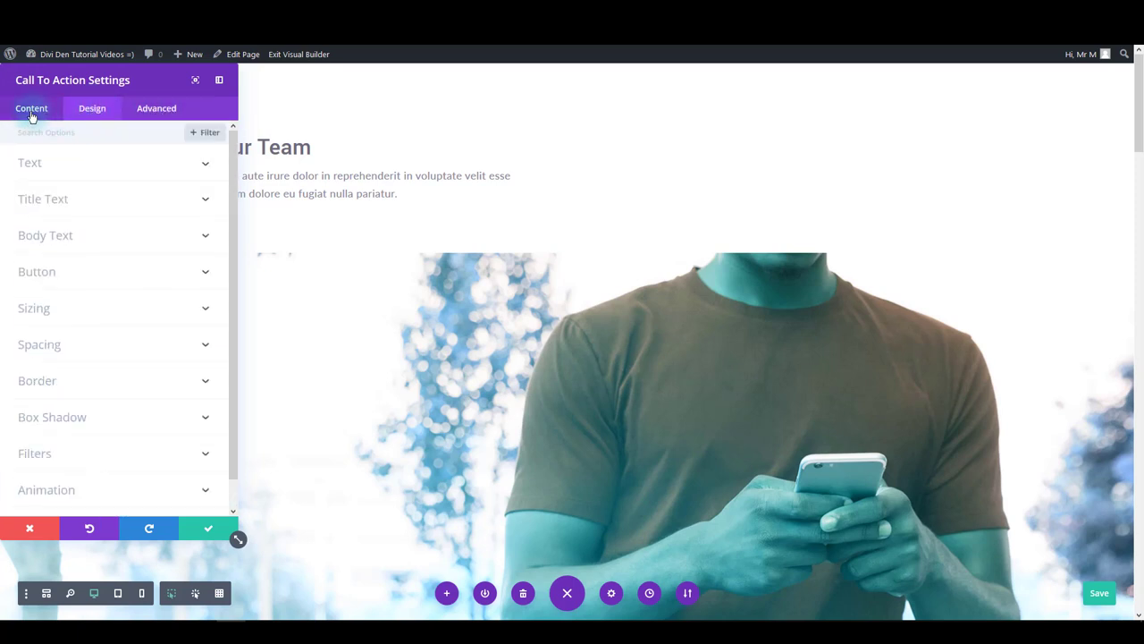
pyautogui.scroll(-1, 120, 273)
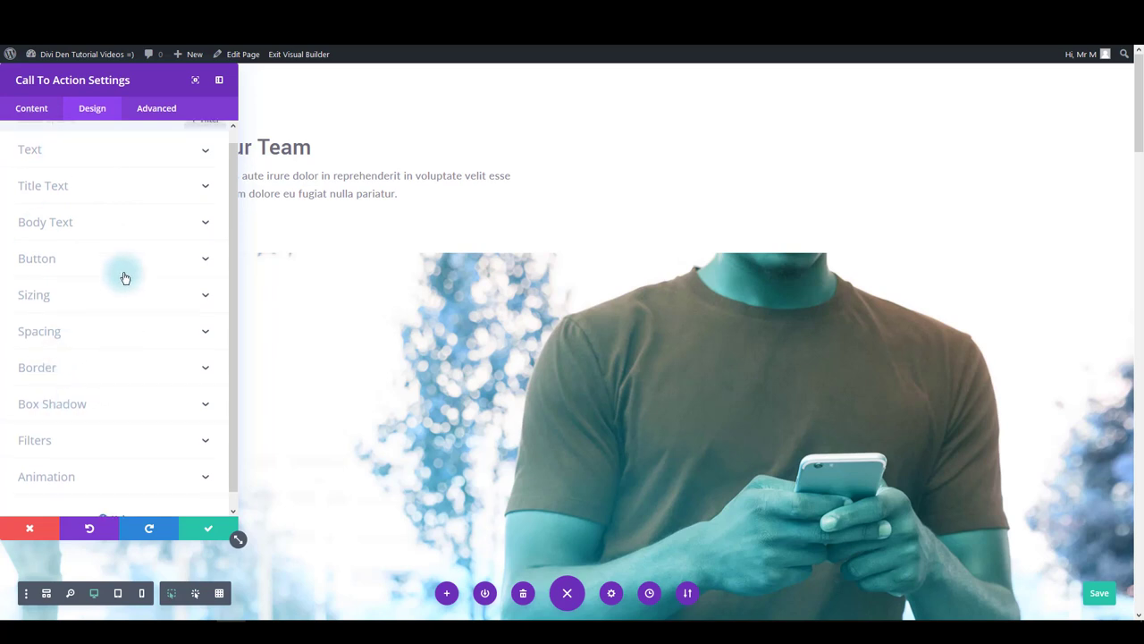
pyautogui.scroll(-3, 122, 309)
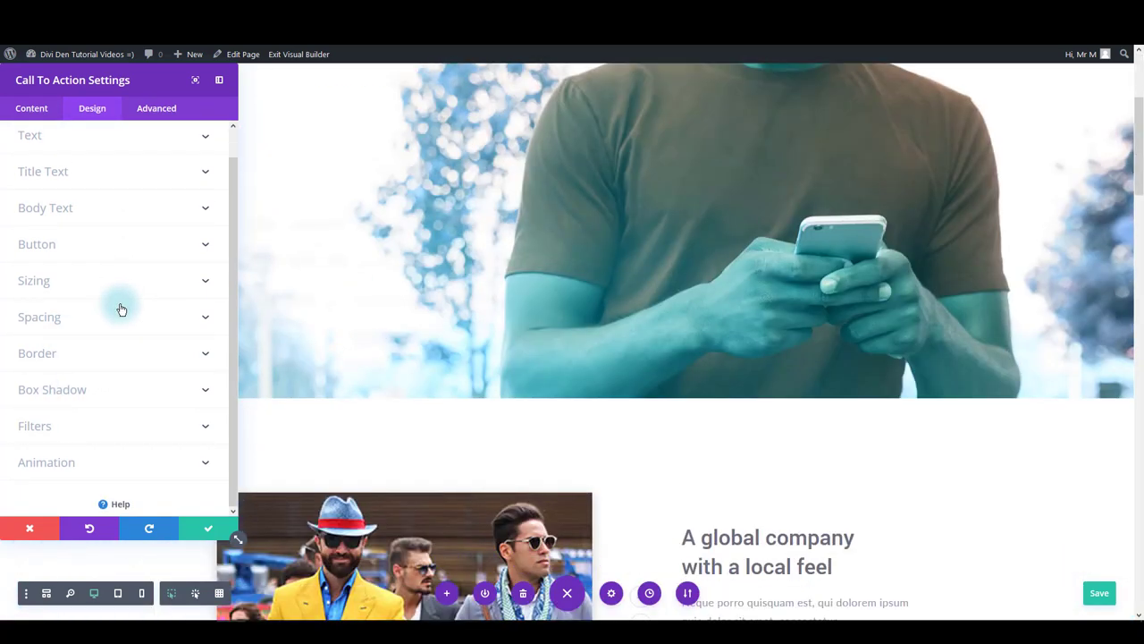
pyautogui.scroll(1, 117, 402)
pyautogui.click(193, 522)
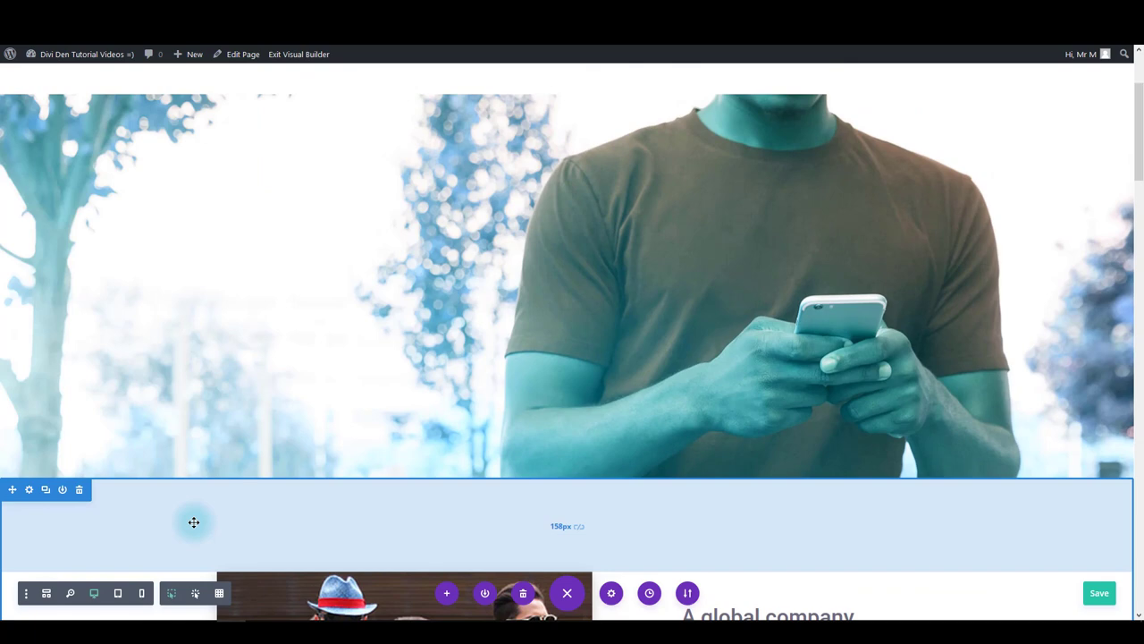
pyautogui.scroll(2, 390, 460)
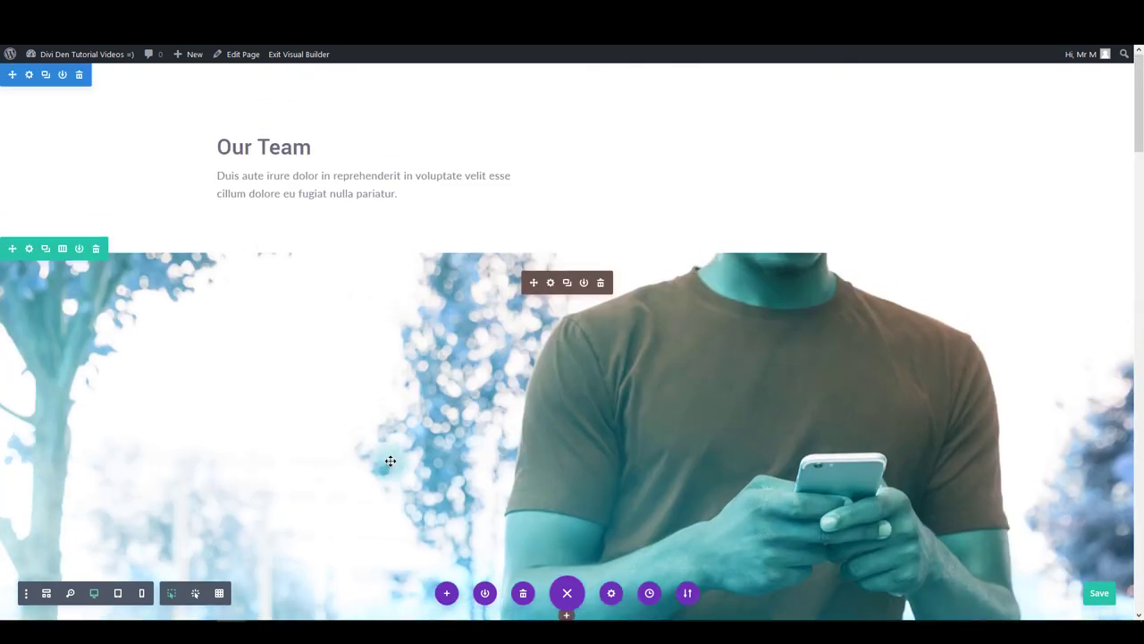
pyautogui.scroll(-3, 389, 460)
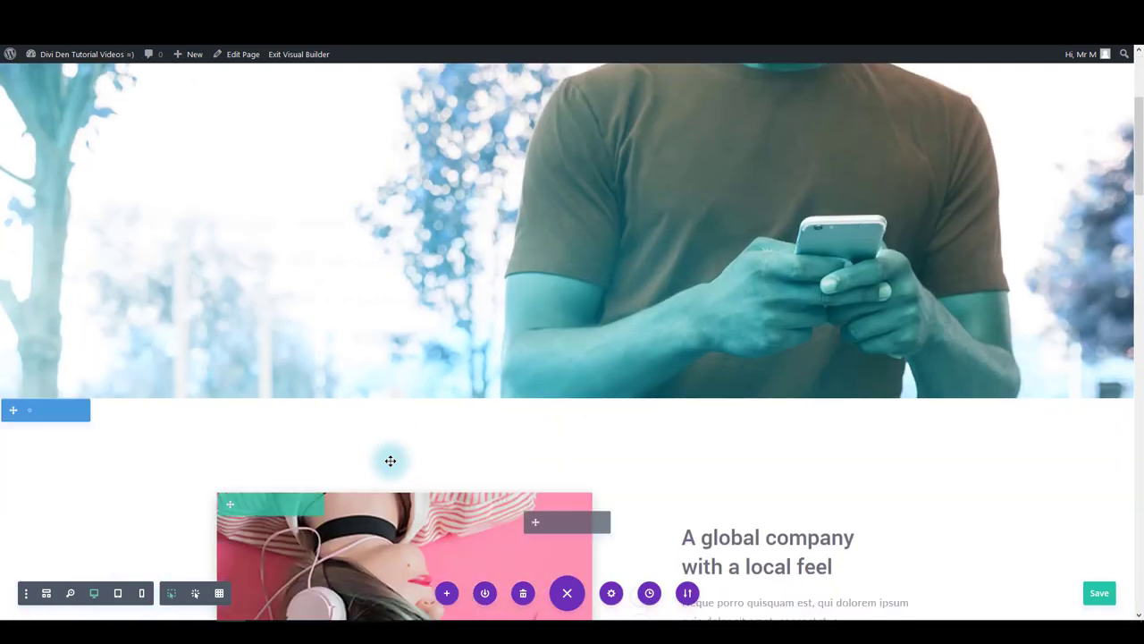
pyautogui.scroll(-5, 401, 476)
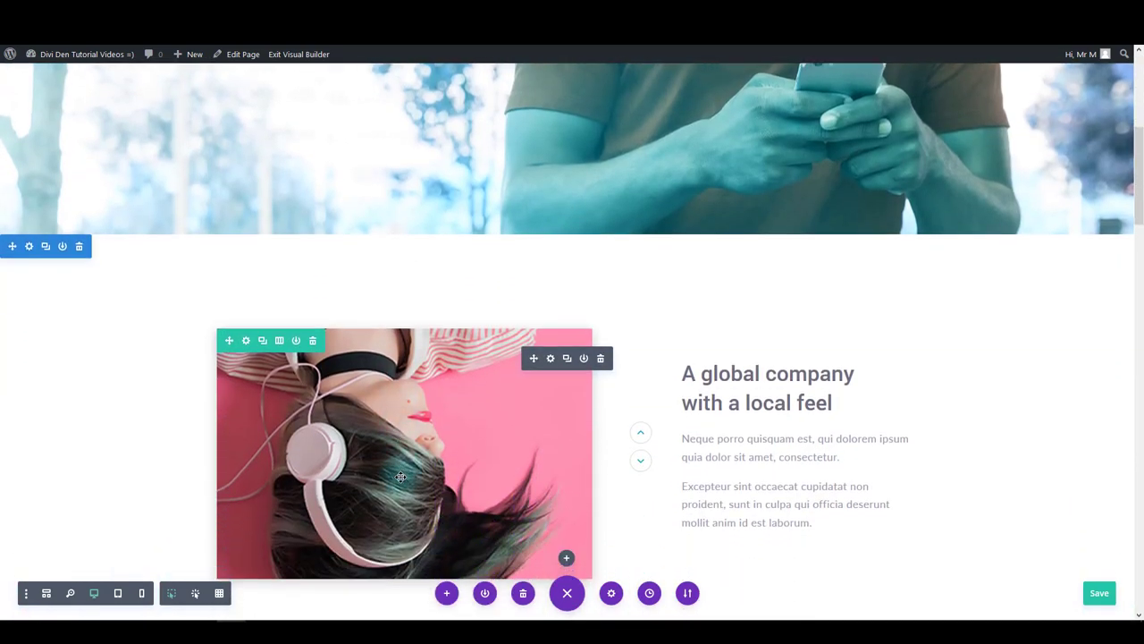
# Step: Scroll down and back up the page to review the header and its circles
pyautogui.scroll(-8, 400, 476)
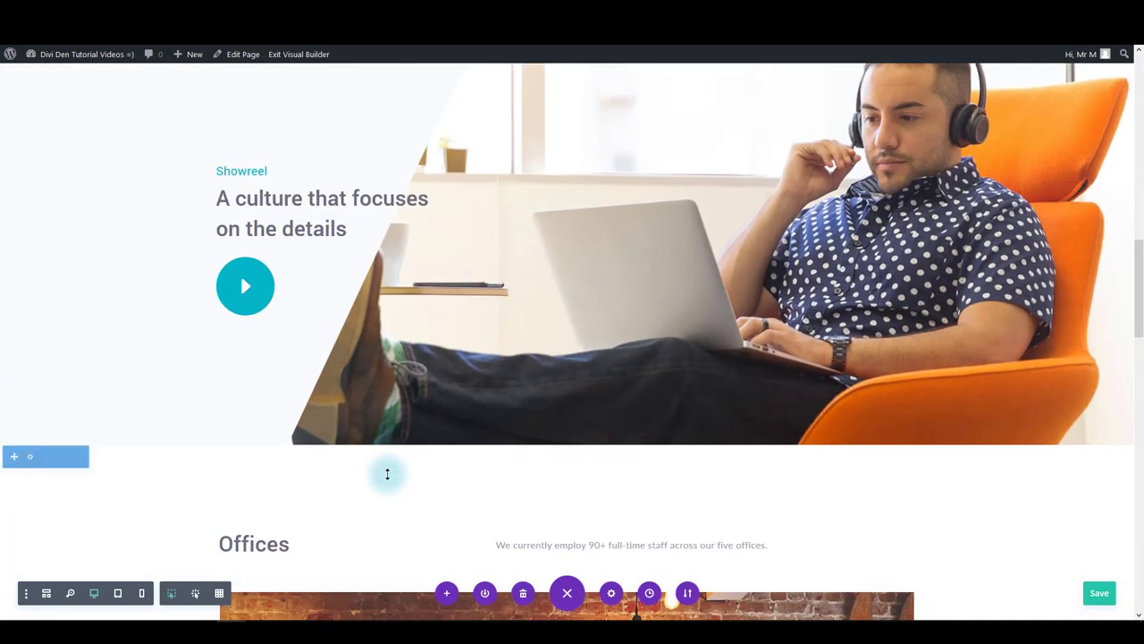
pyautogui.scroll(-2, 384, 474)
pyautogui.scroll(12, 384, 474)
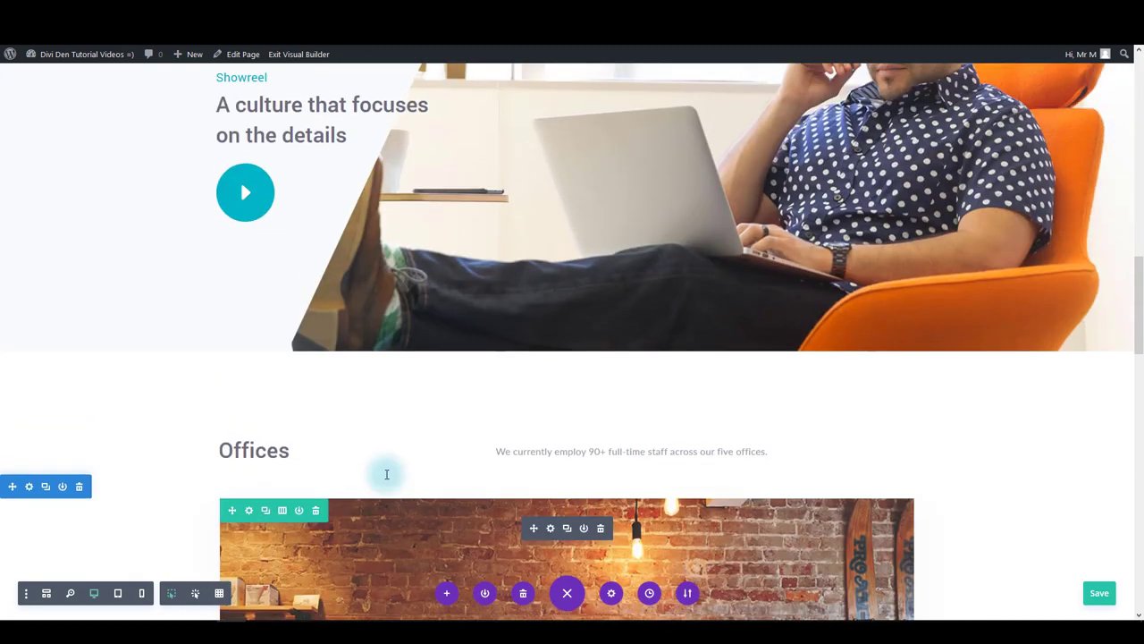
pyautogui.scroll(5, 385, 474)
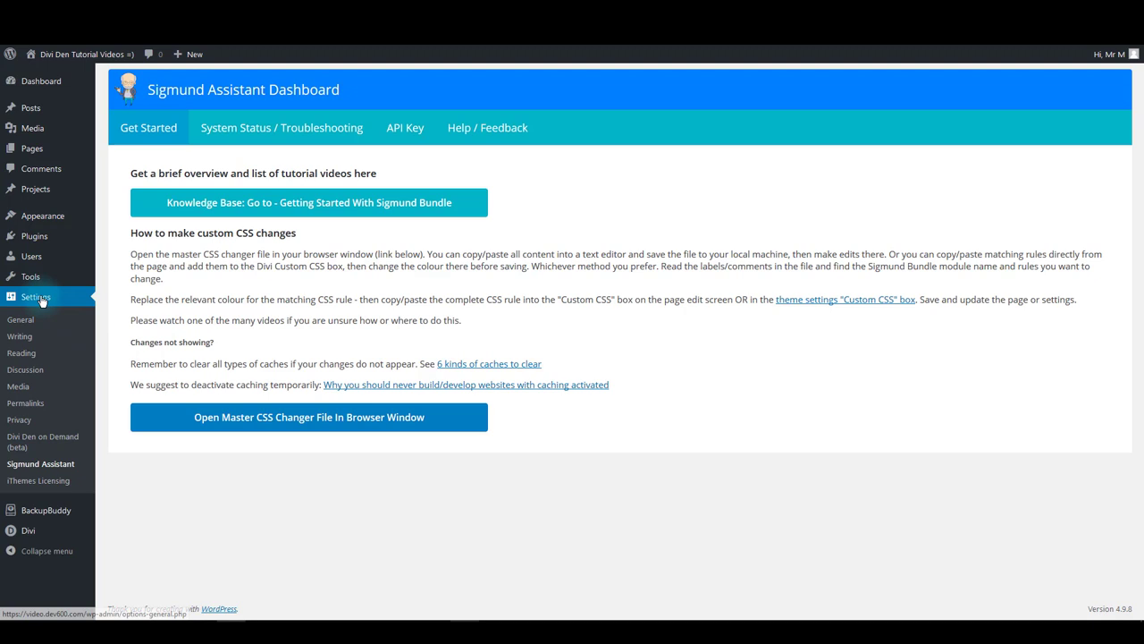
# Step: Open the Sigmund Assistant dashboard and its Master CSS Changer file in the browser
pyautogui.click(45, 470)
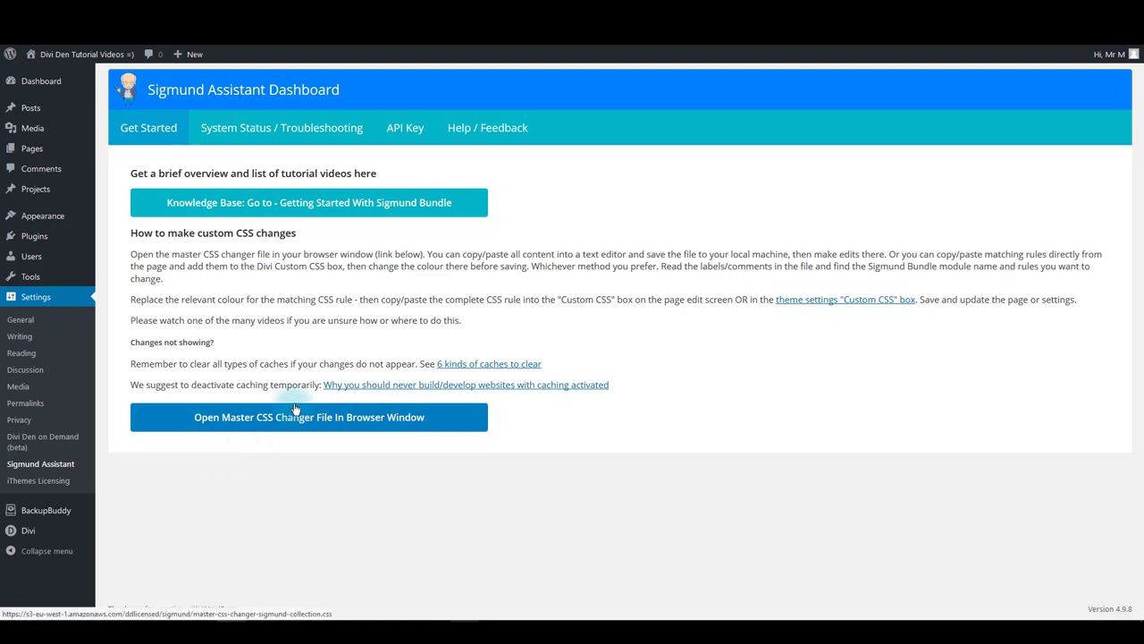
pyautogui.click(244, 427)
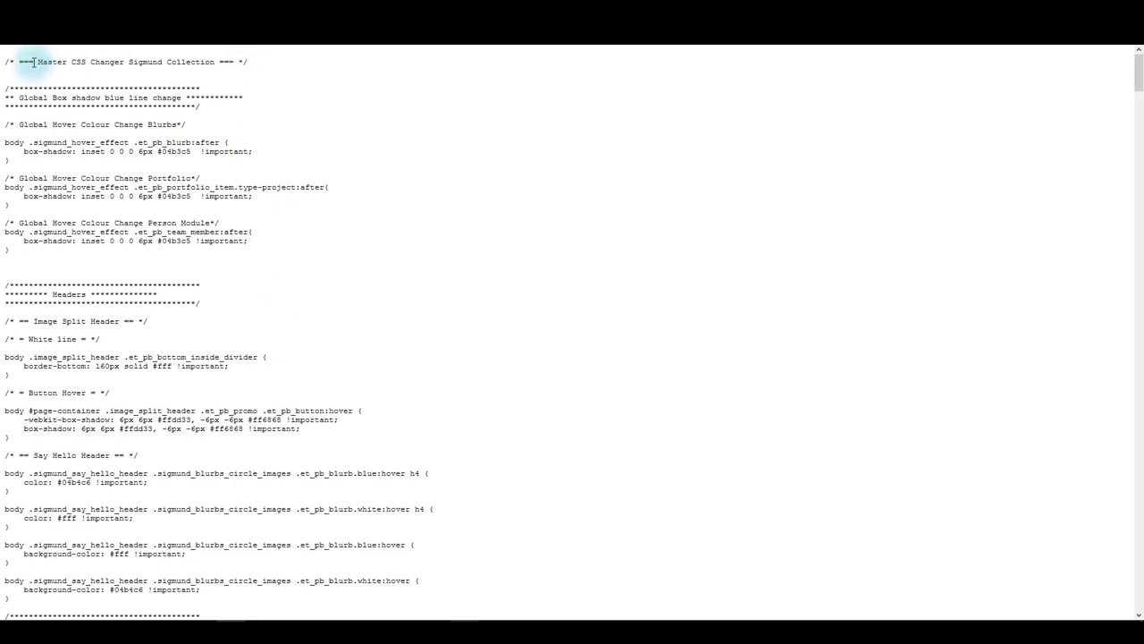
# Step: Look over the master CSS title and box-shadow sections, then select all the stylesheet text
pyautogui.moveTo(259, 64); pyautogui.dragTo(18, 63)
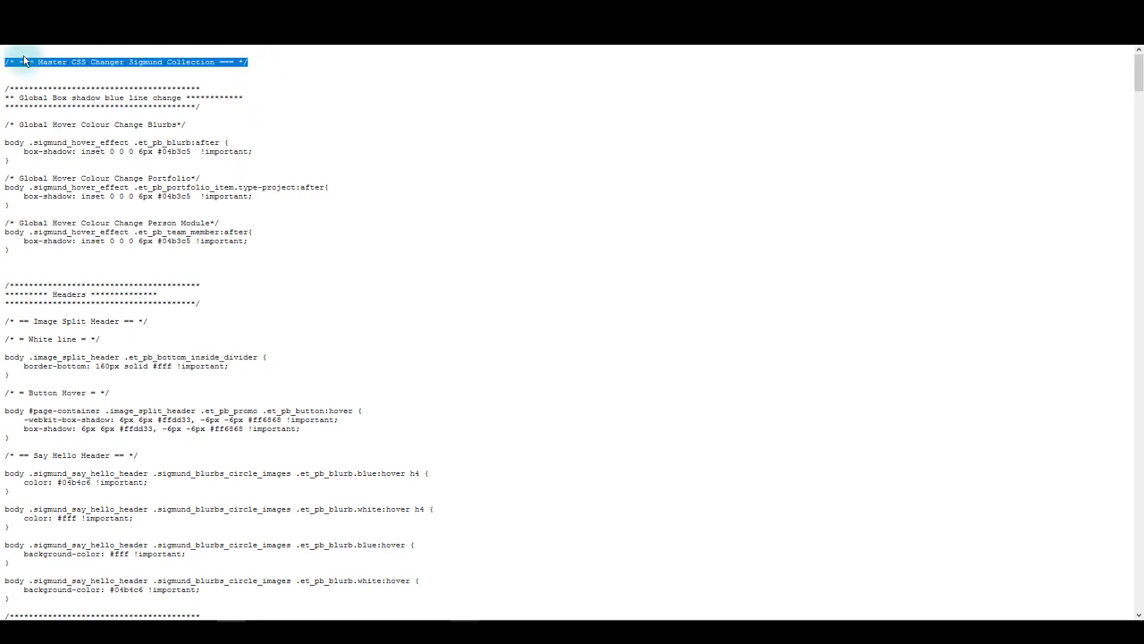
pyautogui.moveTo(229, 98); pyautogui.dragTo(96, 99)
pyautogui.moveTo(209, 295); pyautogui.dragTo(5, 296)
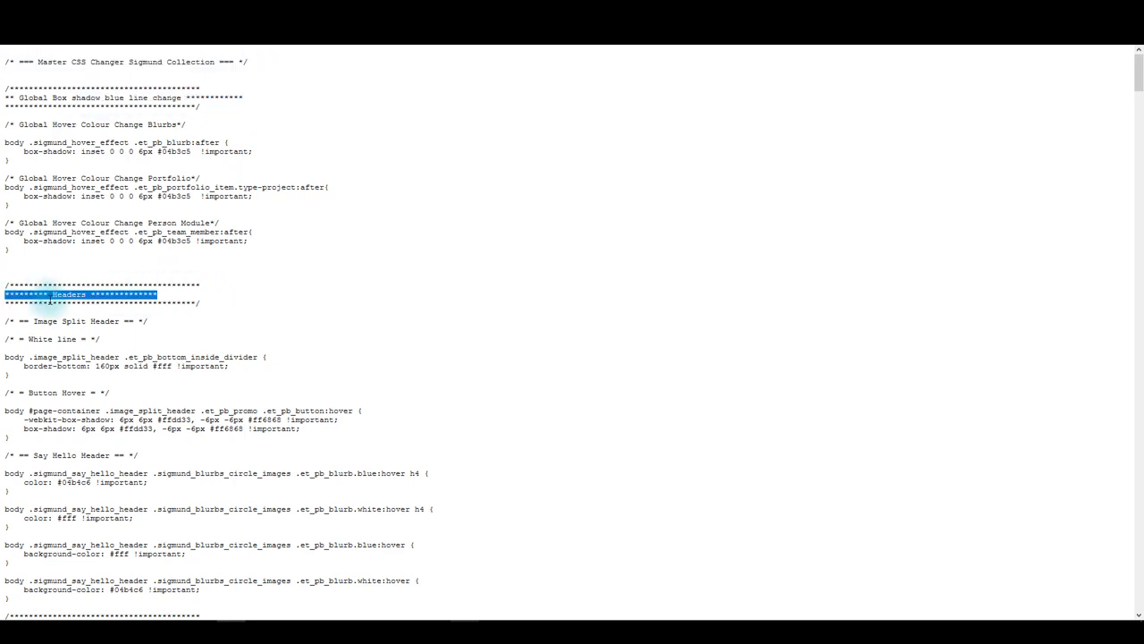
pyautogui.scroll(-5, 46, 299)
pyautogui.scroll(5, 243, 218)
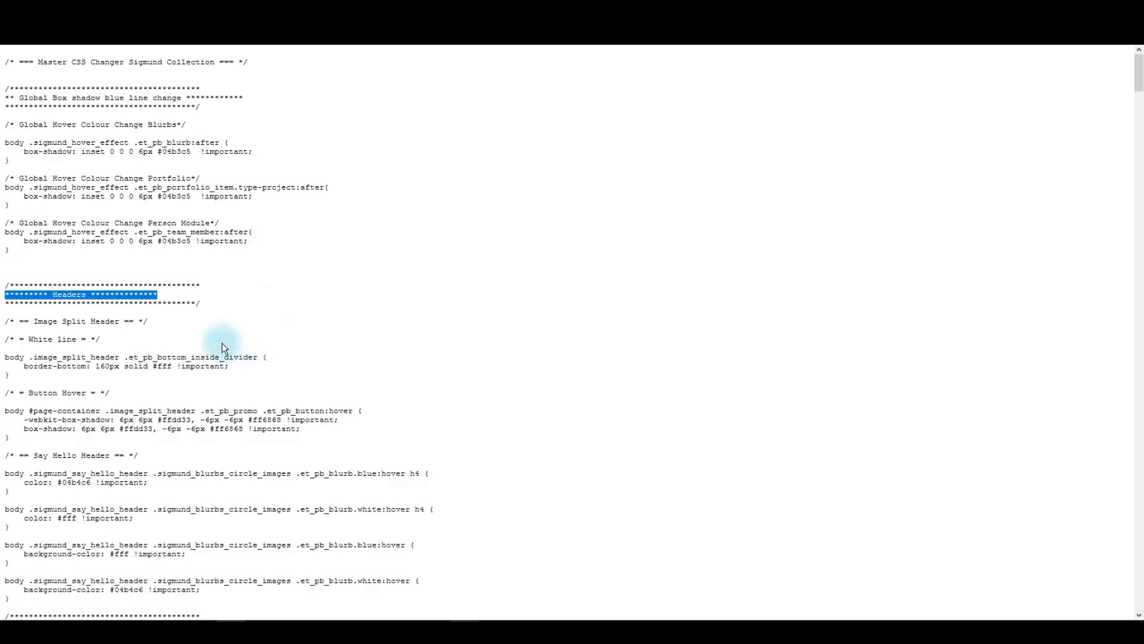
pyautogui.click(305, 268)
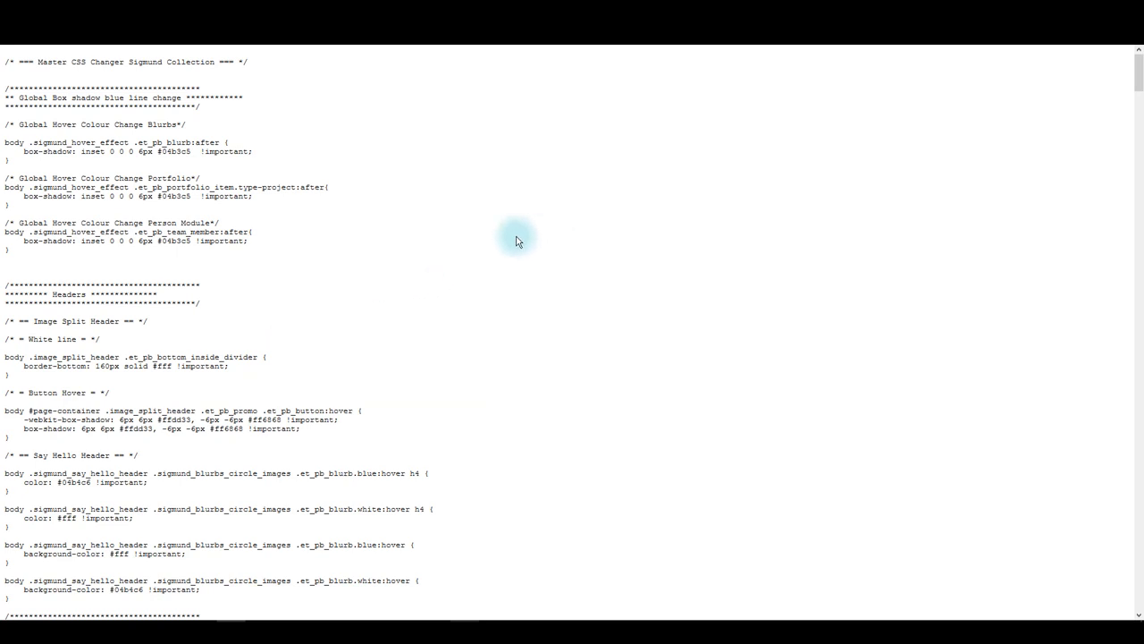
pyautogui.hotkey('ctrl', 'a')
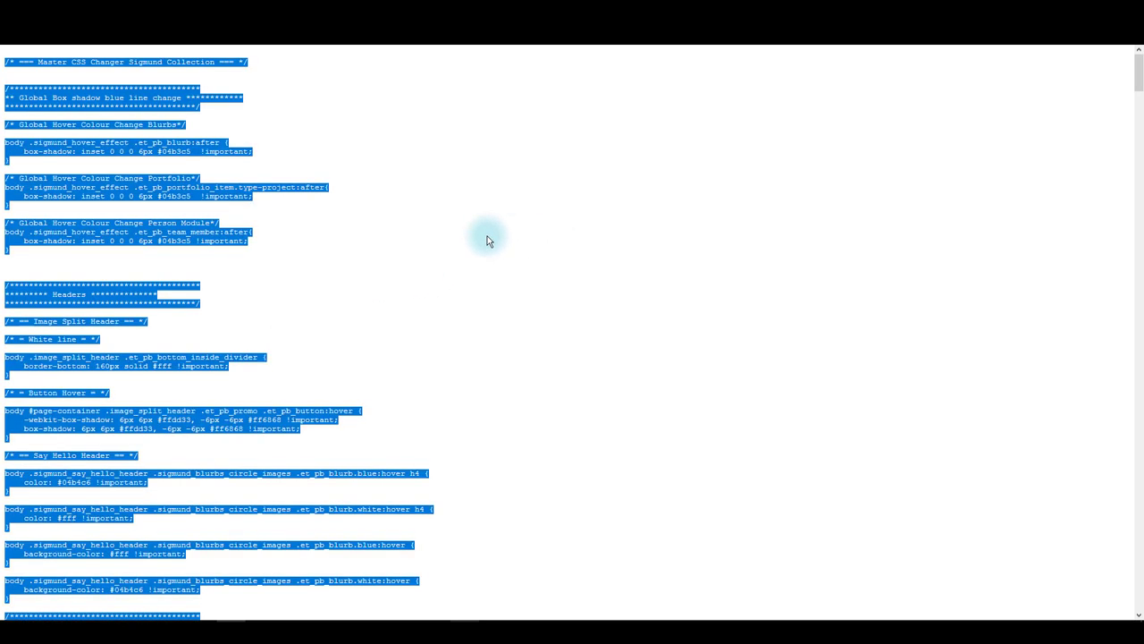
# Step: Paste the copied master CSS into the new Notepad++ document and return to its top
pyautogui.click(384, 617)
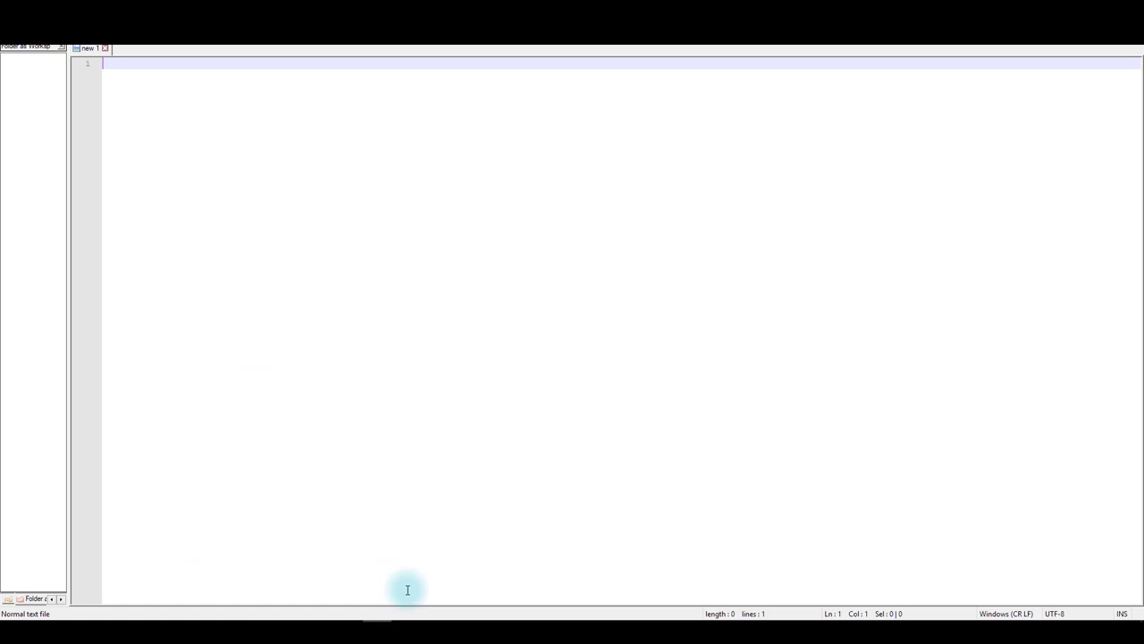
pyautogui.hotkey('ctrl', 'v')
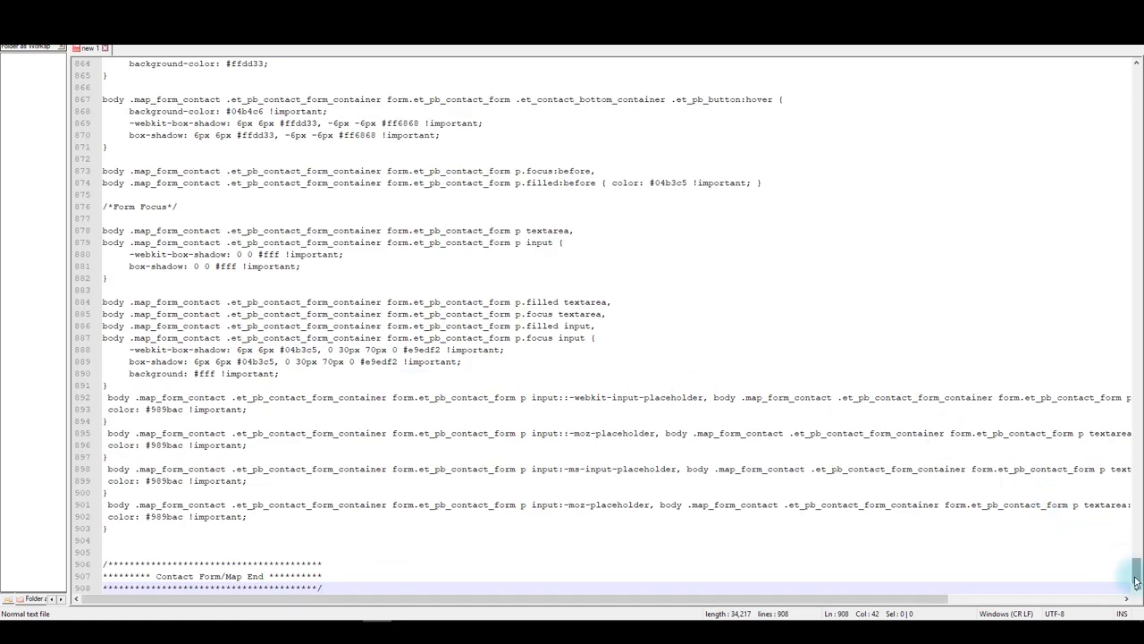
pyautogui.moveTo(1137, 580); pyautogui.dragTo(1096, 98)
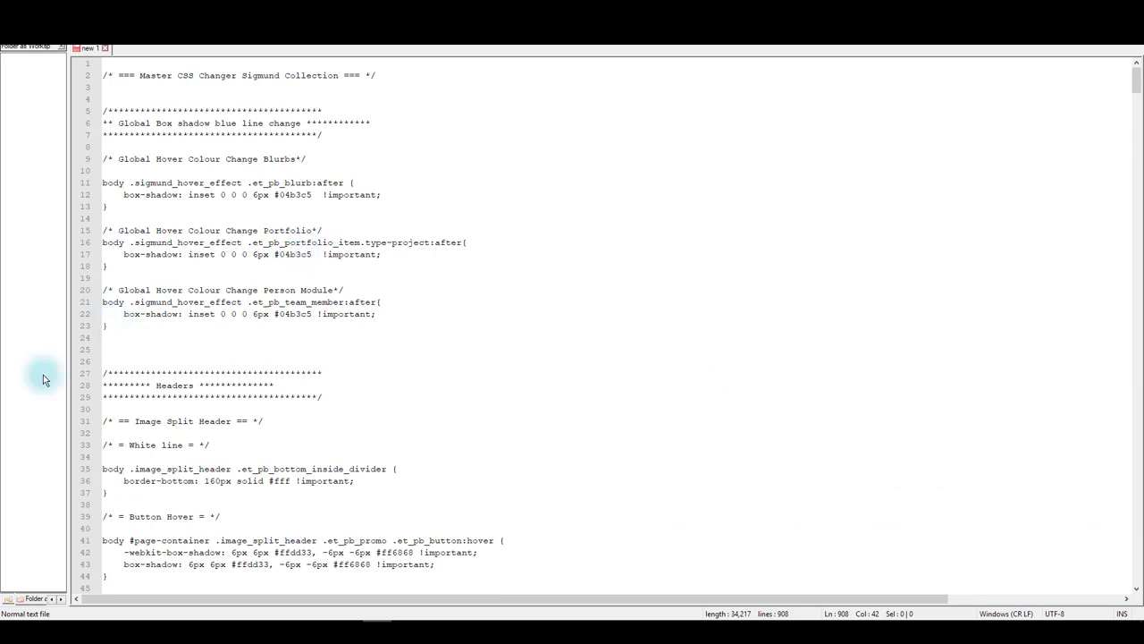
# Step: Compare against the live Say Hello homepage, then search the CSS for 'say'
pyautogui.click(261, 444)
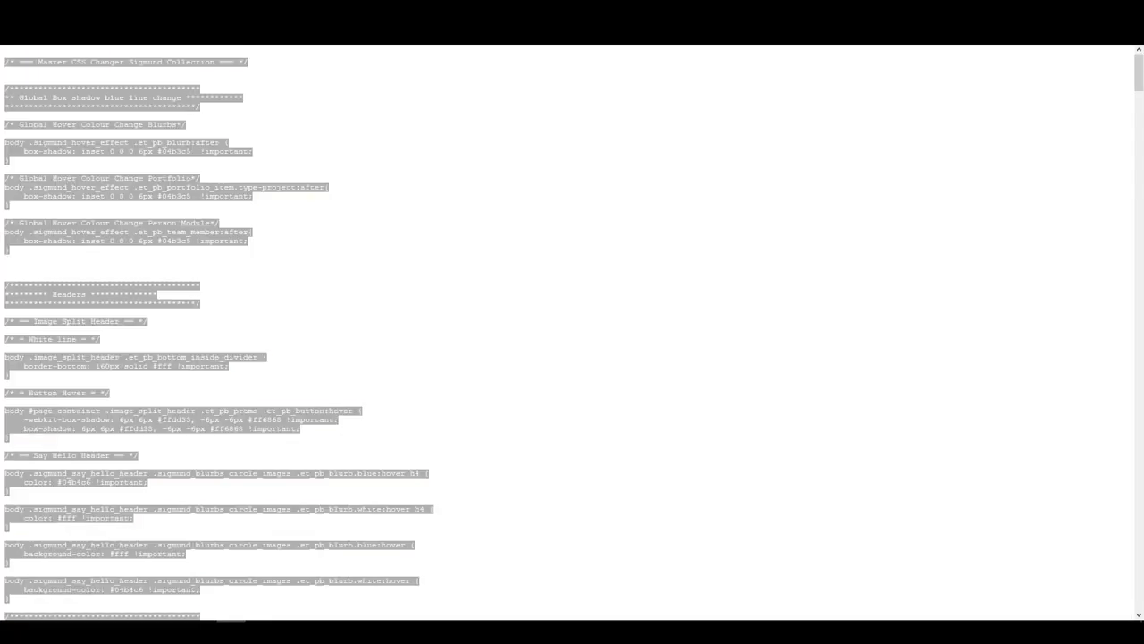
pyautogui.click(416, 302)
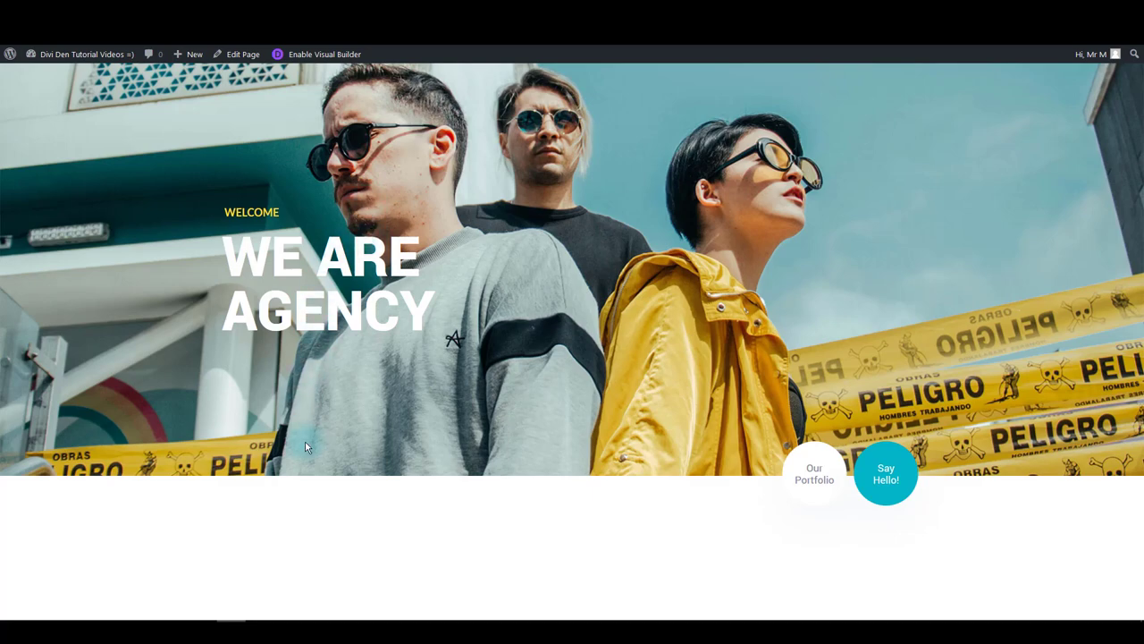
pyautogui.click(371, 617)
pyautogui.click(263, 418)
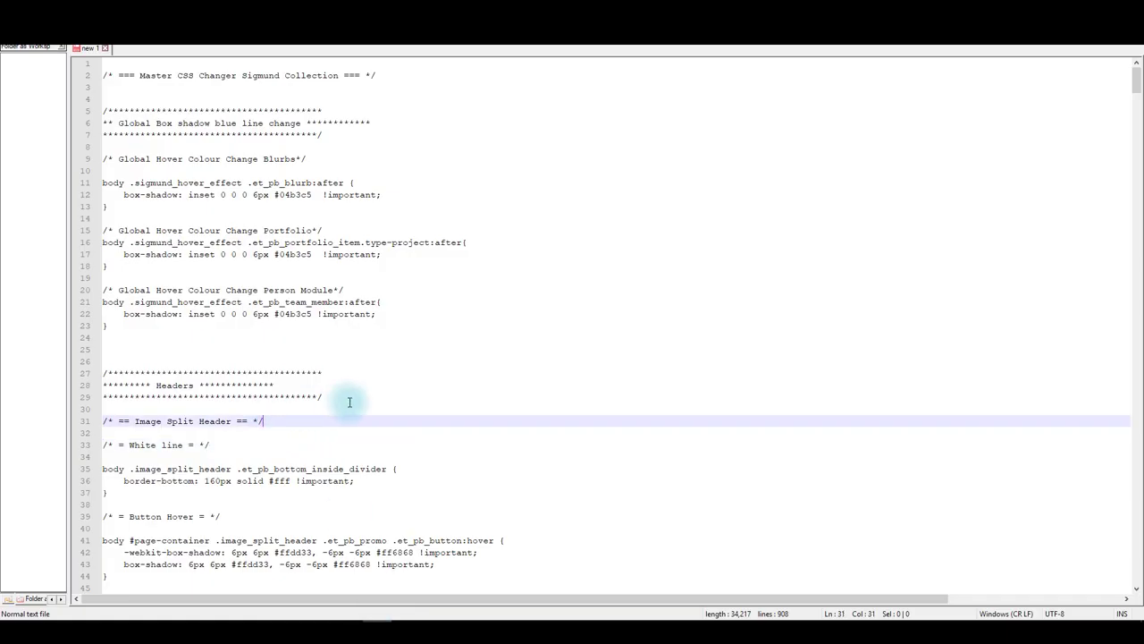
pyautogui.moveTo(349, 402); pyautogui.dragTo(73, 372)
pyautogui.click(237, 356)
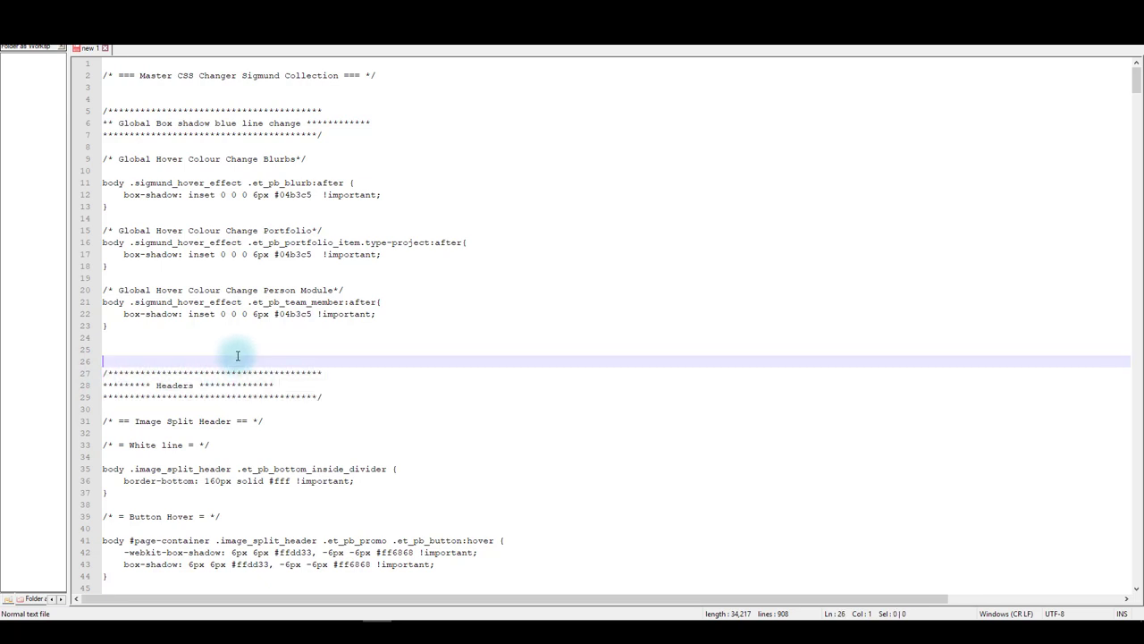
pyautogui.hotkey('ctrl', 'f')
pyautogui.write('say hello')
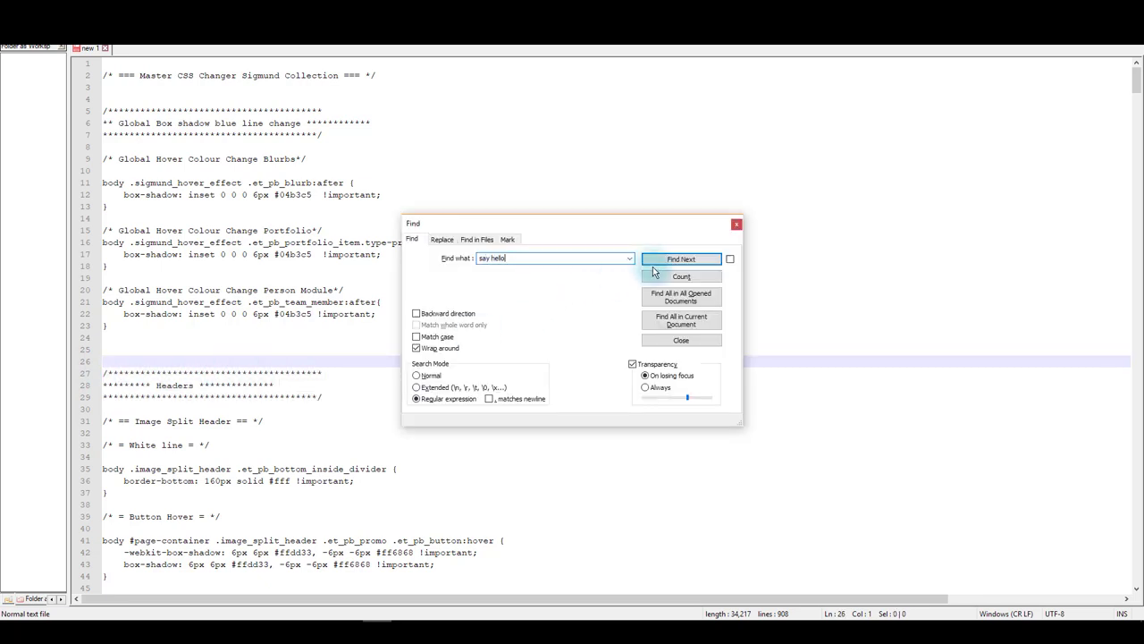
# Step: Jump to the Say Hello Header section and select its rules, lines 48-62
pyautogui.click(680, 259)
pyautogui.press('Escape')
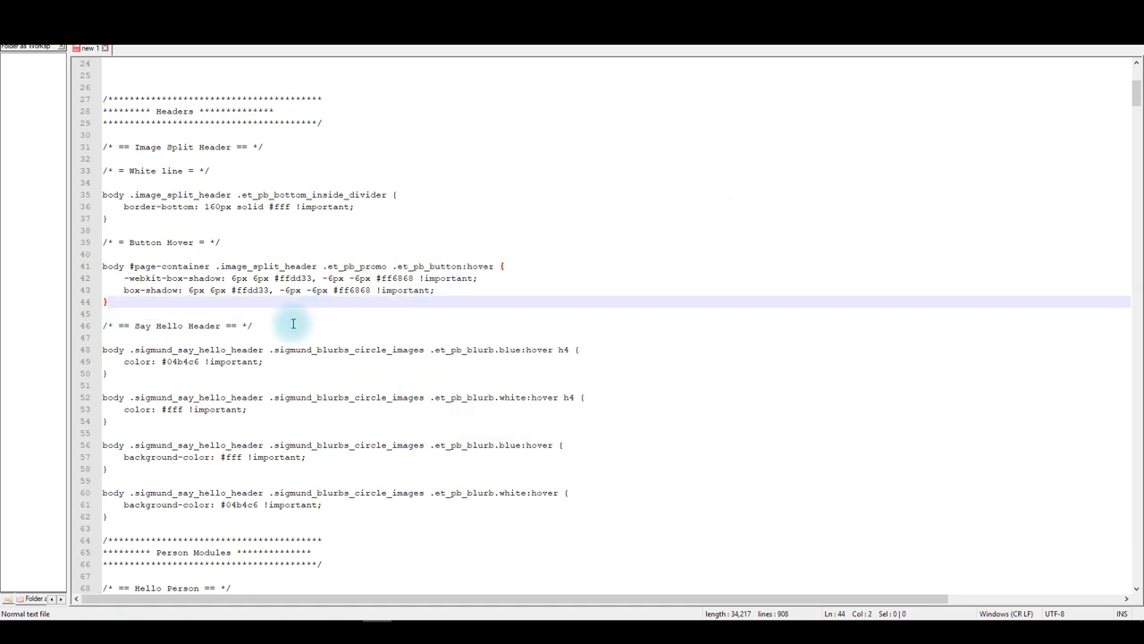
pyautogui.moveTo(254, 326); pyautogui.dragTo(84, 327)
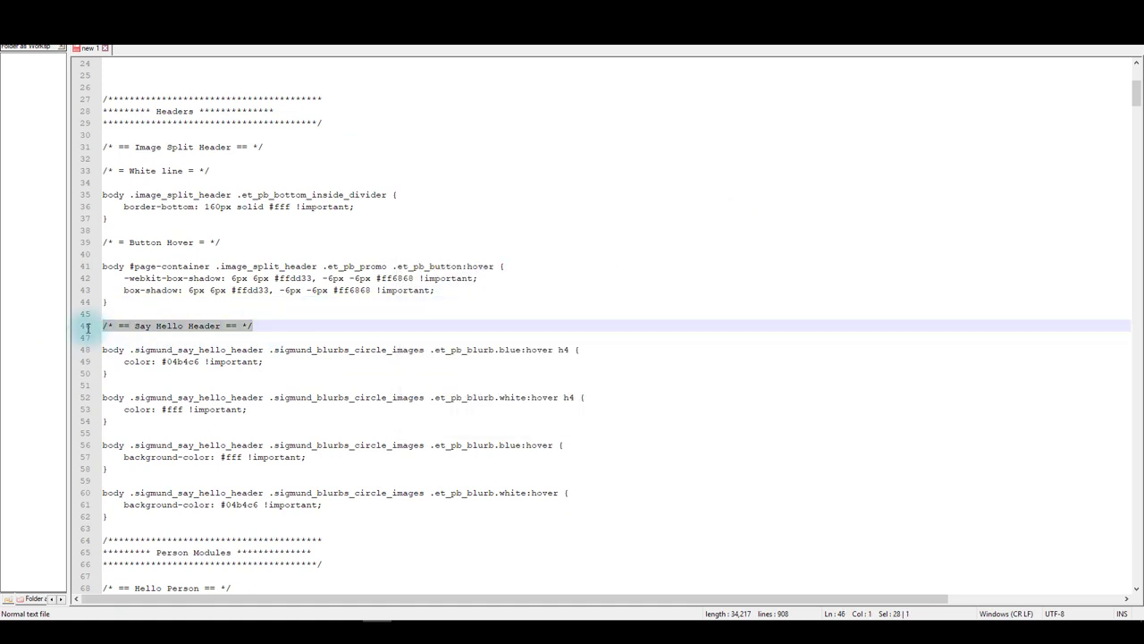
pyautogui.scroll(-2, 249, 328)
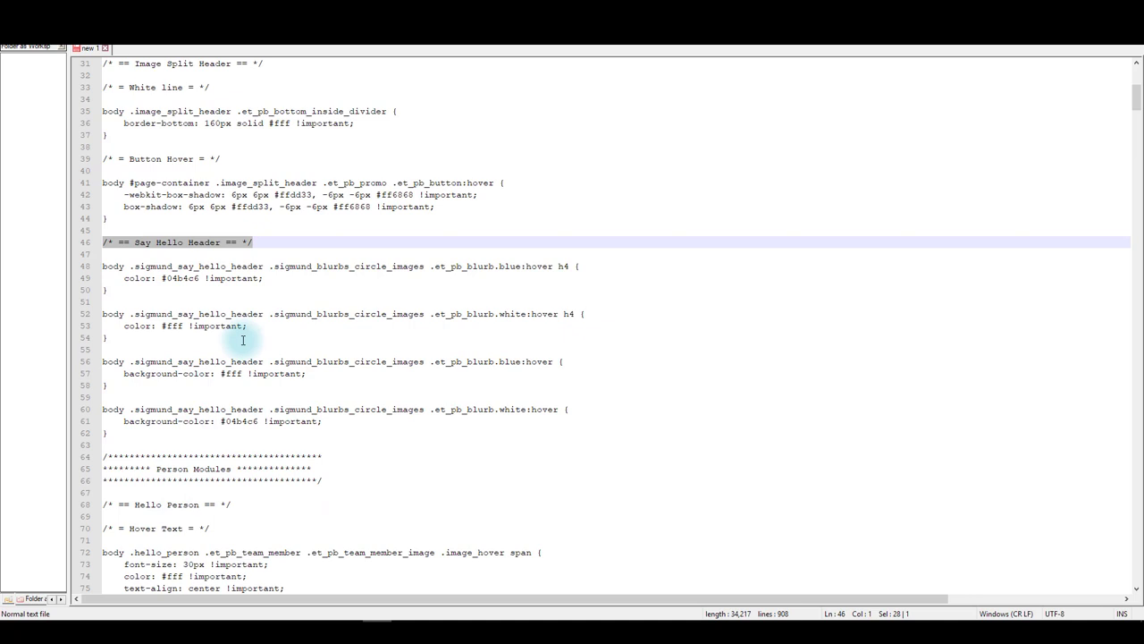
pyautogui.moveTo(171, 433); pyautogui.dragTo(84, 247)
pyautogui.moveTo(285, 245); pyautogui.dragTo(81, 242)
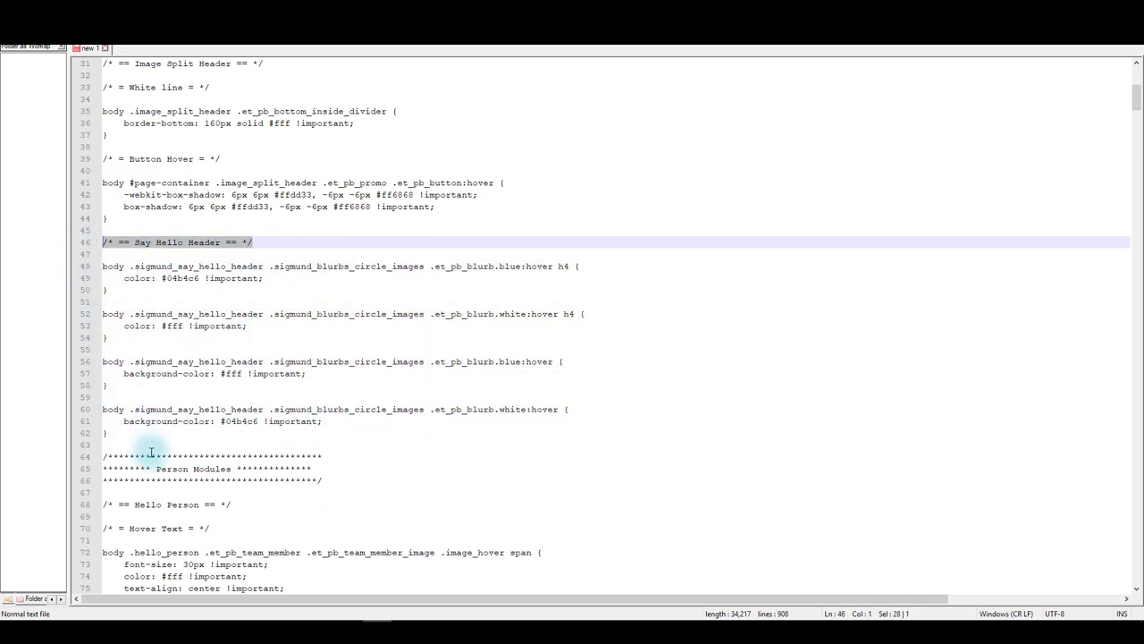
pyautogui.moveTo(141, 433); pyautogui.dragTo(75, 271)
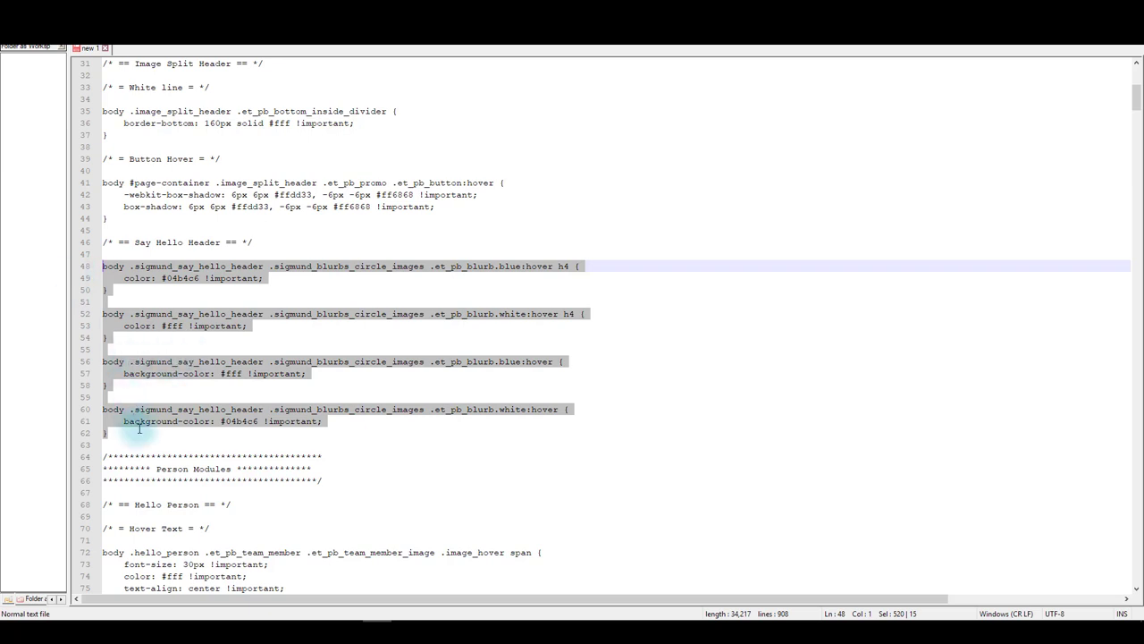
pyautogui.hotkey('ctrl', 'z')
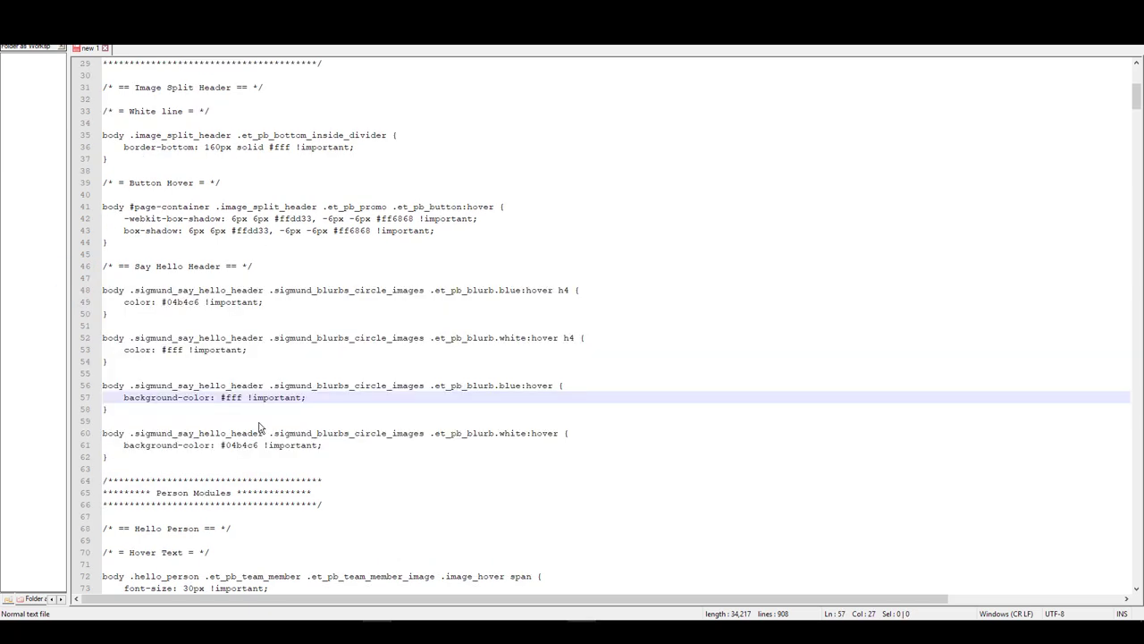
pyautogui.moveTo(153, 457); pyautogui.dragTo(88, 388)
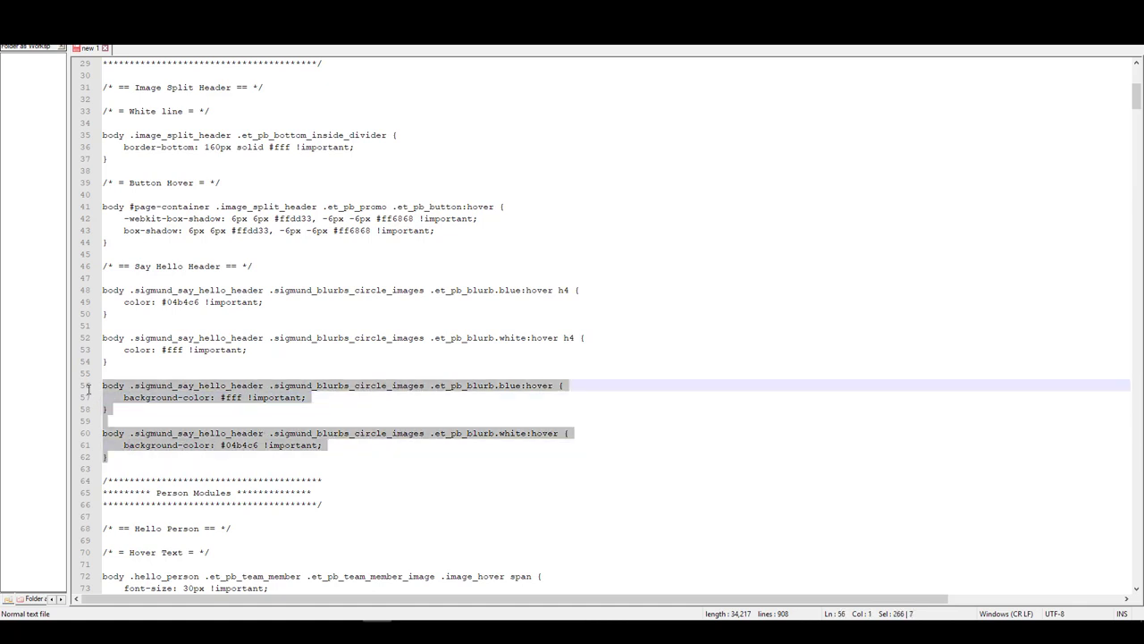
pyautogui.click(153, 397)
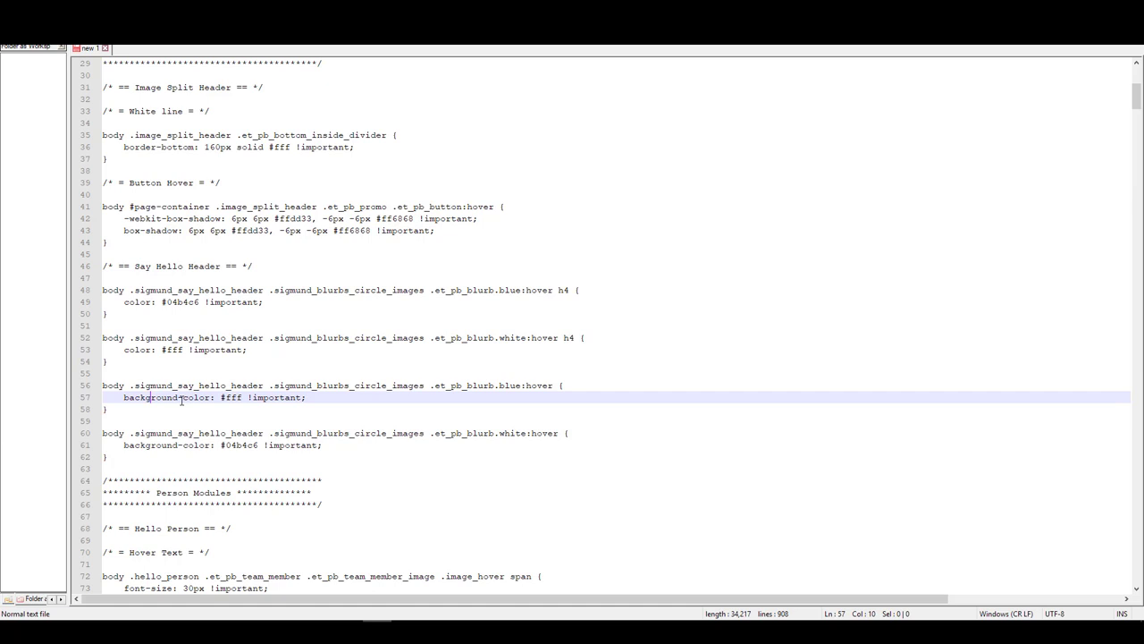
# Step: Highlight matches of color, background, et_pb_blurb, hover and sigmund_say_hello_header
pyautogui.doubleClick(198, 397)
pyautogui.doubleClick(159, 397)
pyautogui.doubleClick(493, 386)
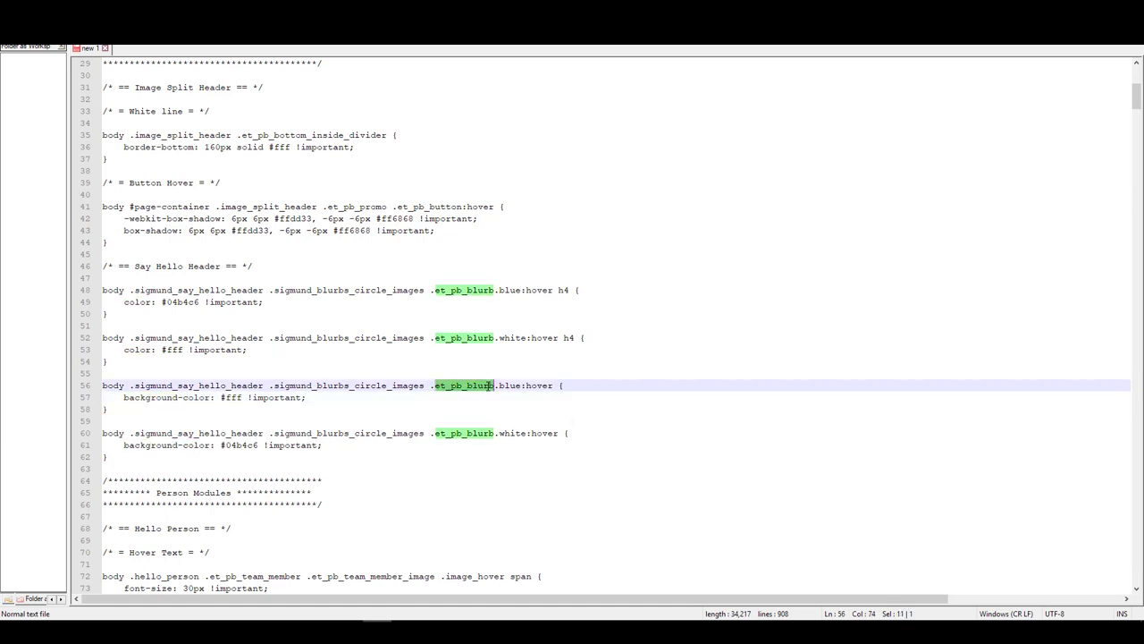
pyautogui.doubleClick(543, 385)
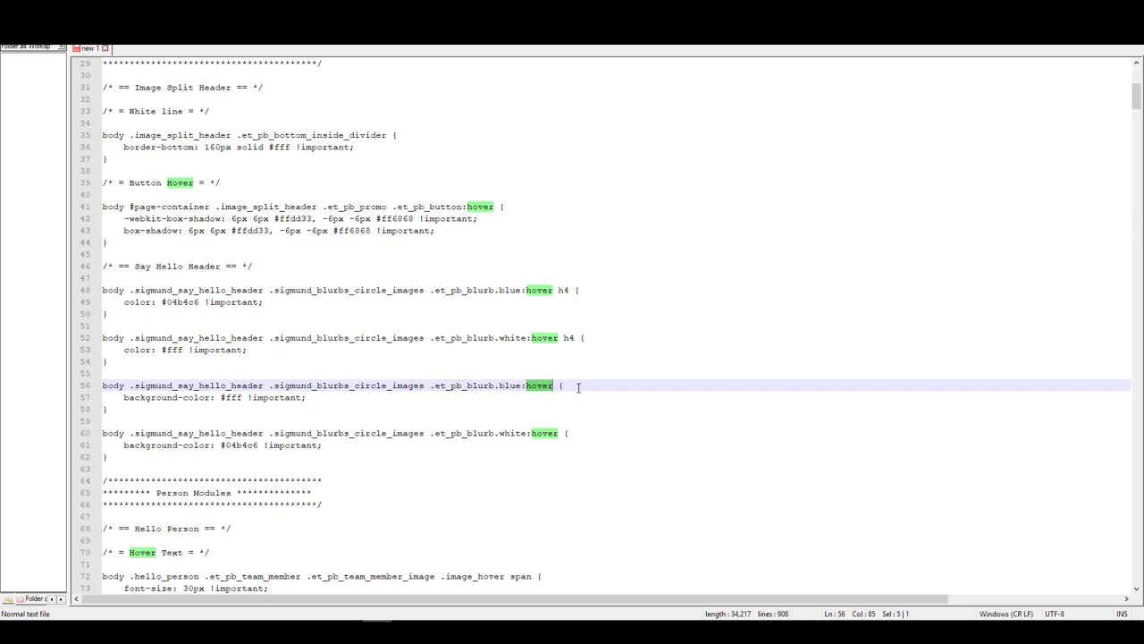
pyautogui.moveTo(578, 387); pyautogui.dragTo(120, 385)
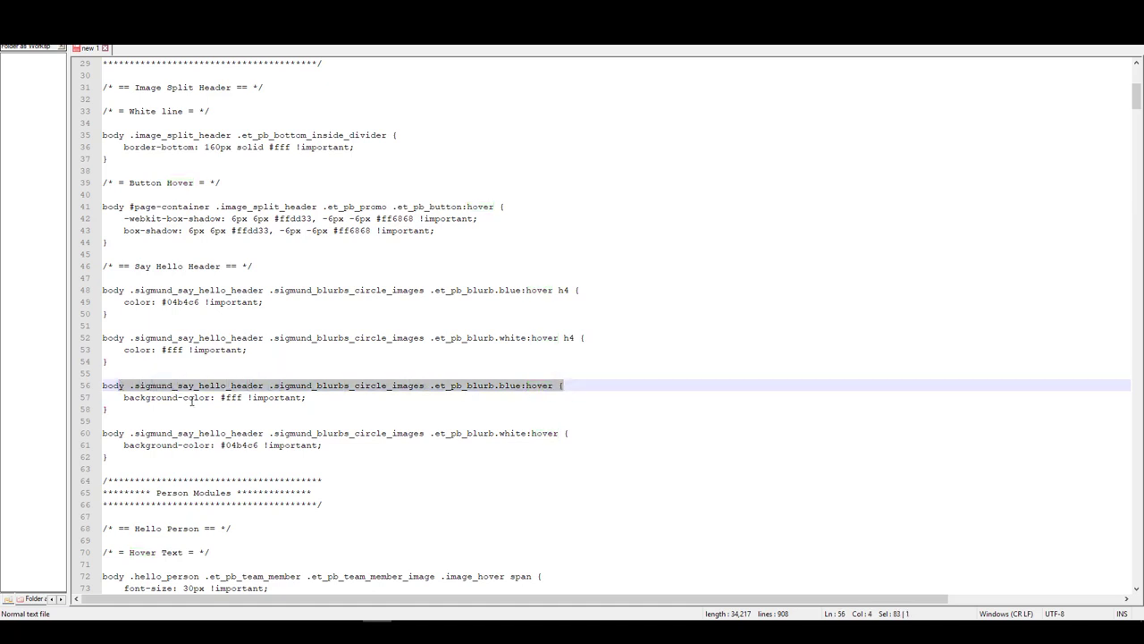
pyautogui.click(441, 397)
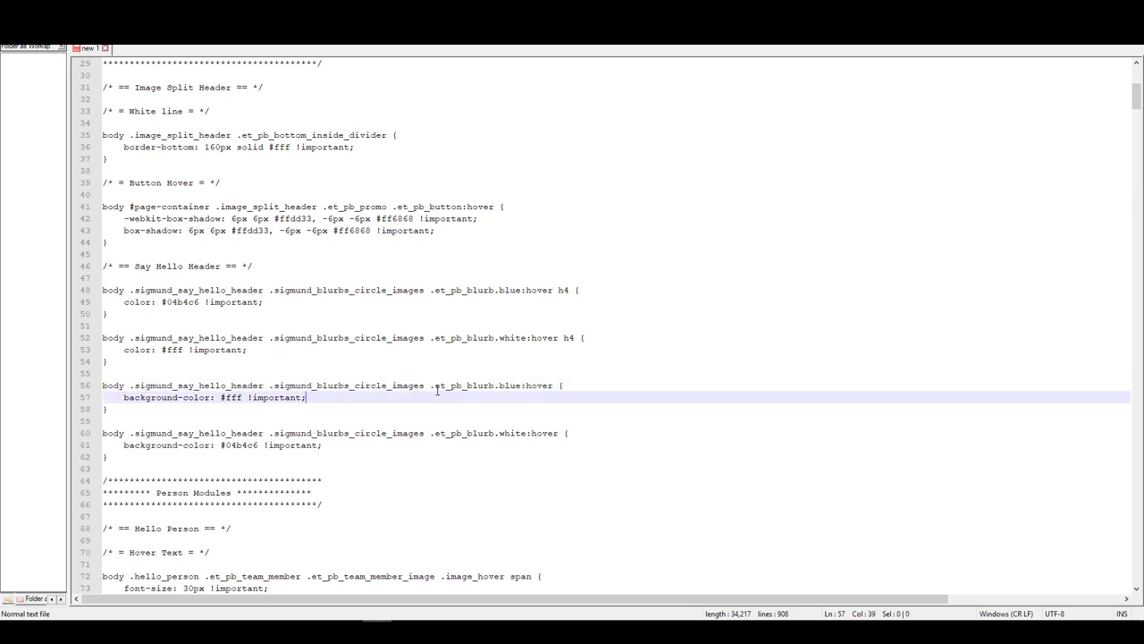
pyautogui.doubleClick(155, 385)
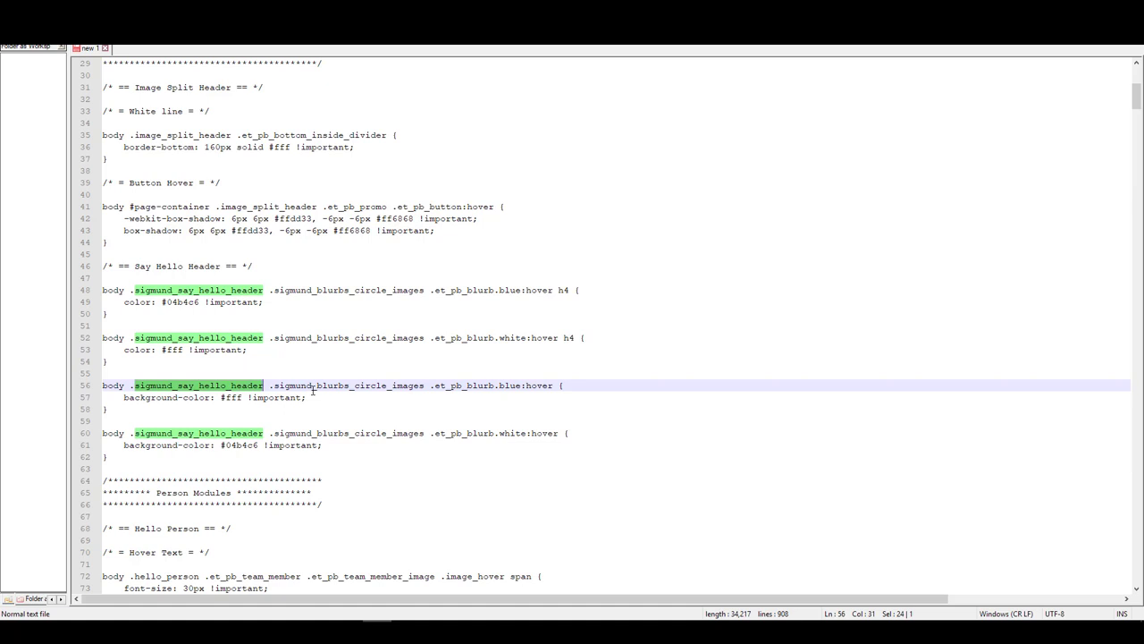
pyautogui.doubleClick(472, 385)
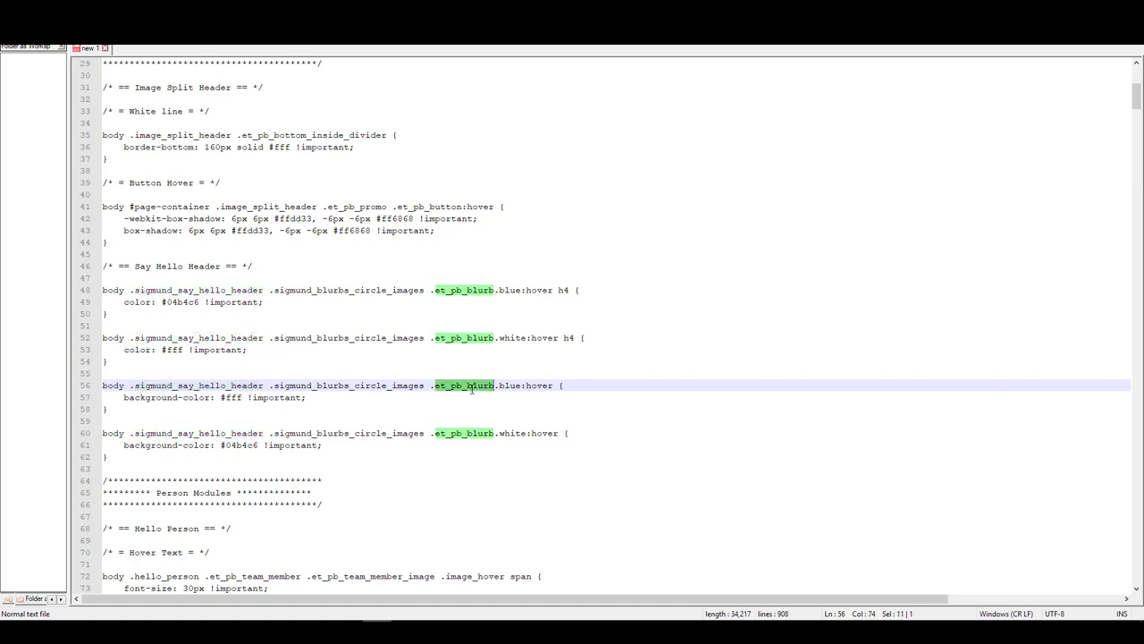
pyautogui.doubleClick(537, 387)
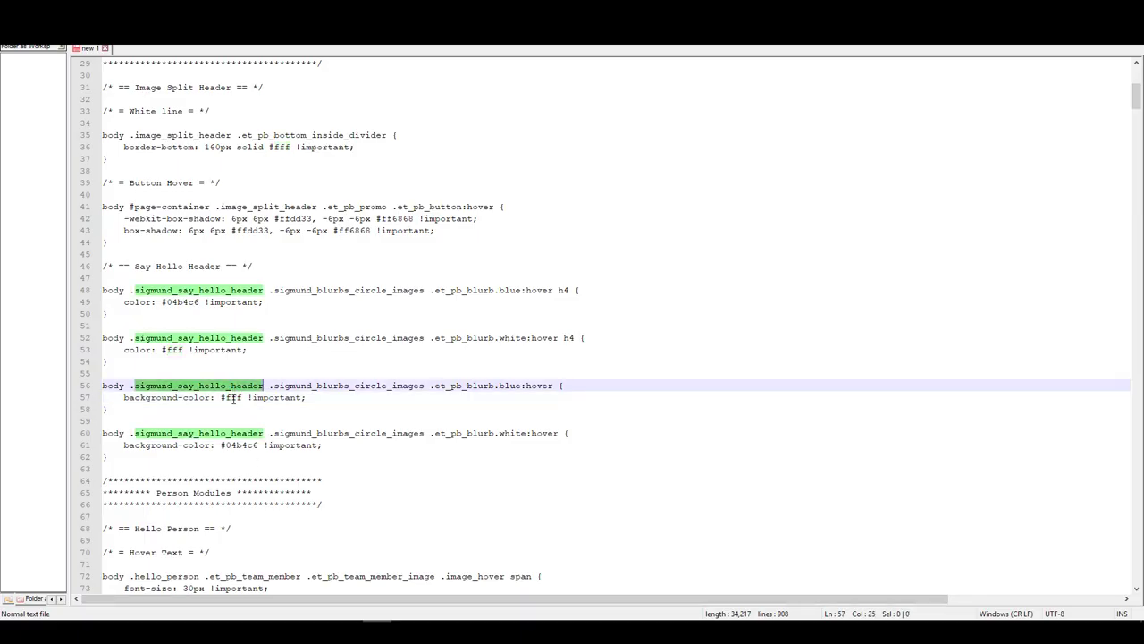
# Step: Change the hover background values to green on line 57 and blue on line 61
pyautogui.press('BackSpace')
pyautogui.press('BackSpace')
pyautogui.write('green')
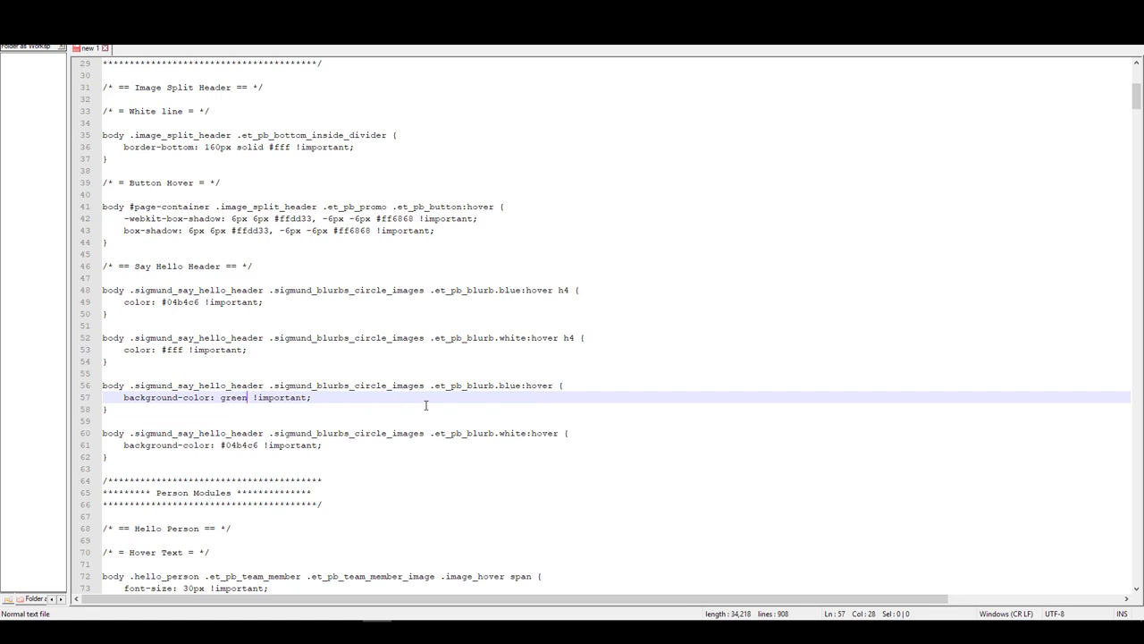
pyautogui.moveTo(220, 445); pyautogui.dragTo(259, 445)
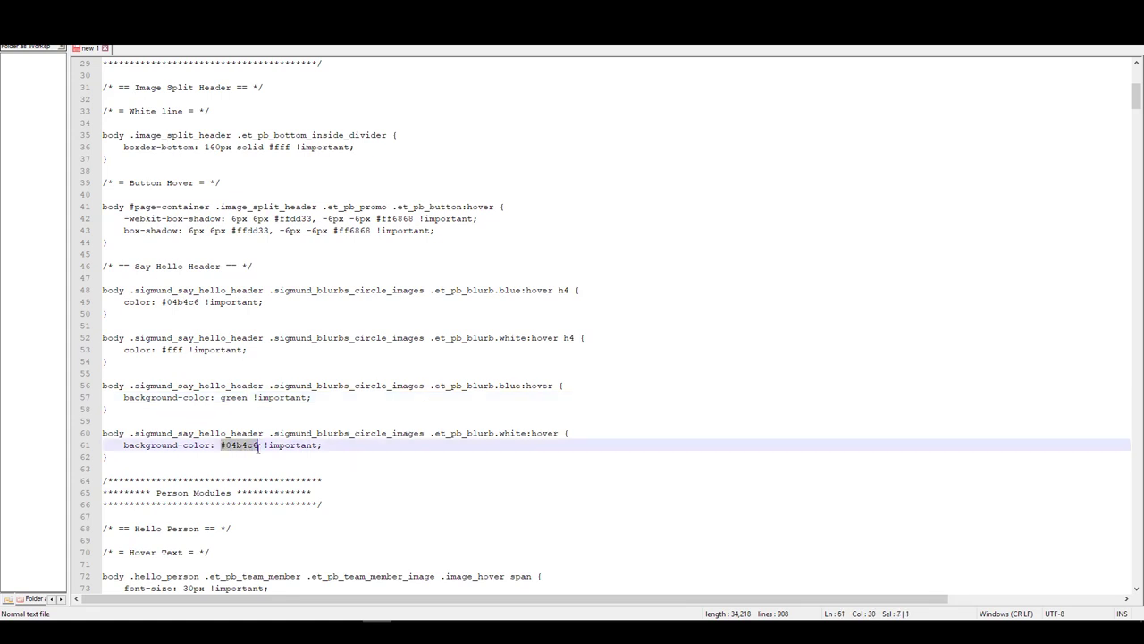
pyautogui.write('blue')
pyautogui.click(246, 433)
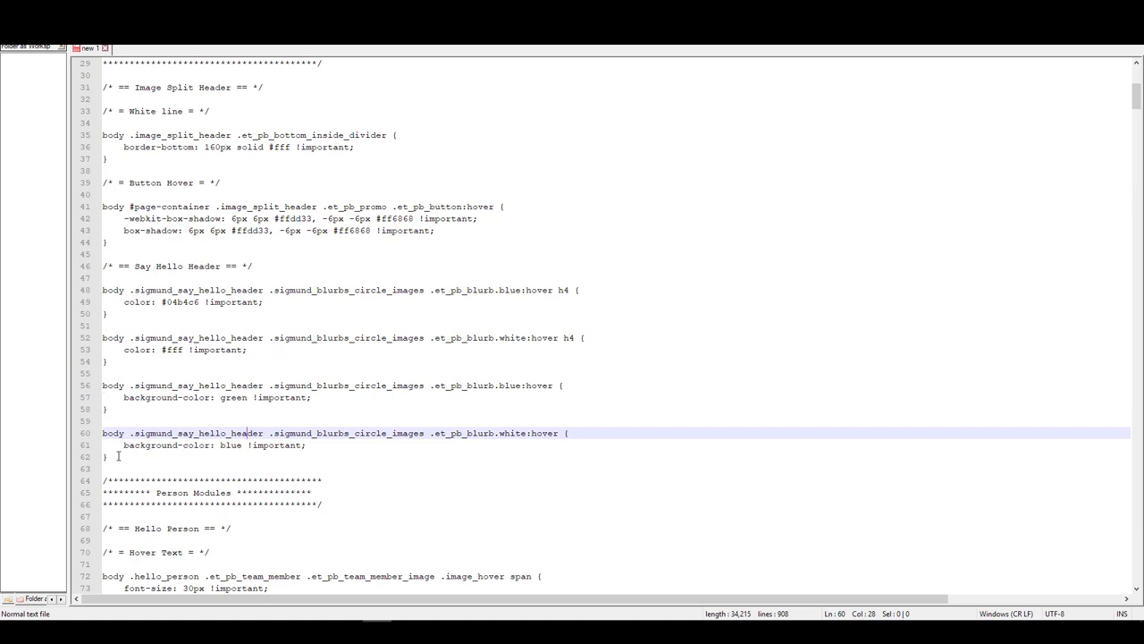
# Step: Select the edited green and blue hover rules on lines 56–62
pyautogui.moveTo(117, 456); pyautogui.dragTo(91, 389)
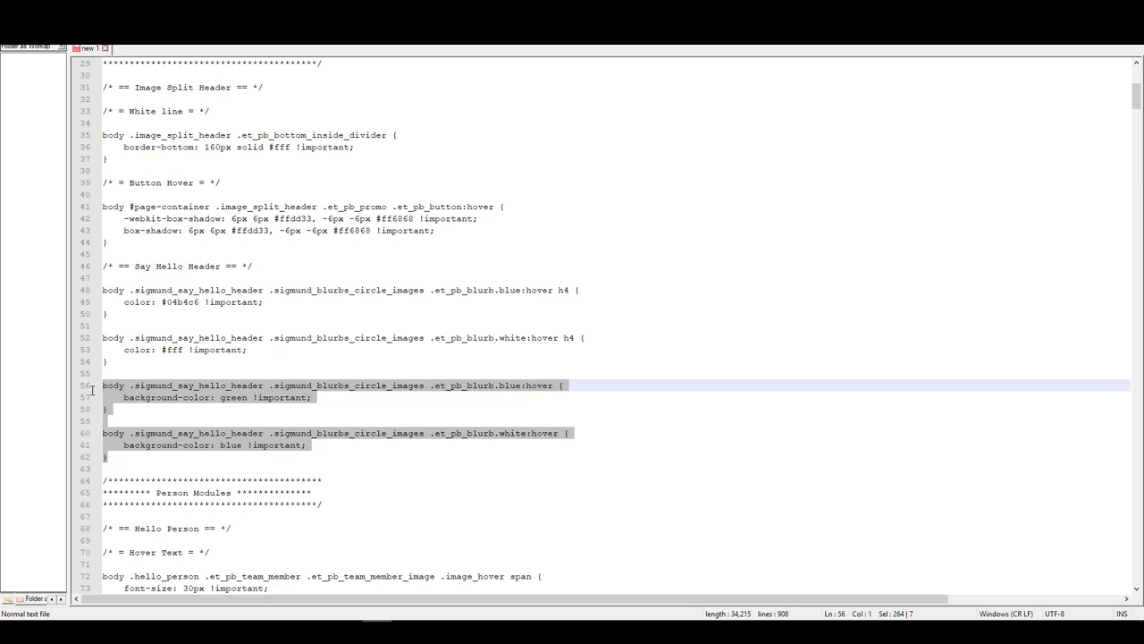
pyautogui.click(225, 402)
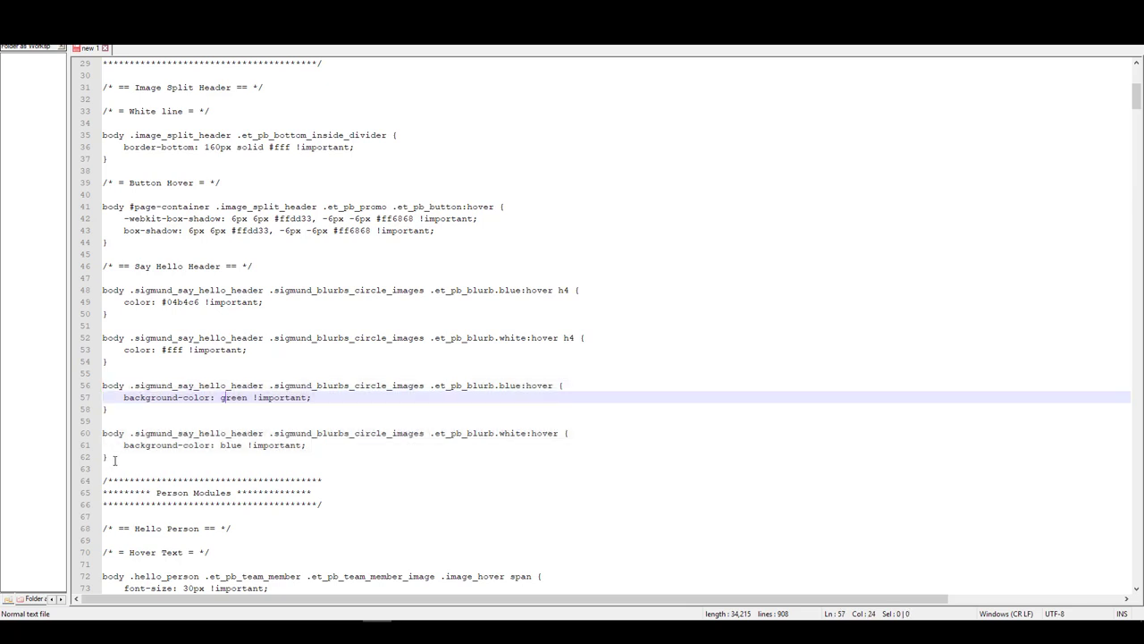
pyautogui.moveTo(115, 459); pyautogui.dragTo(79, 388)
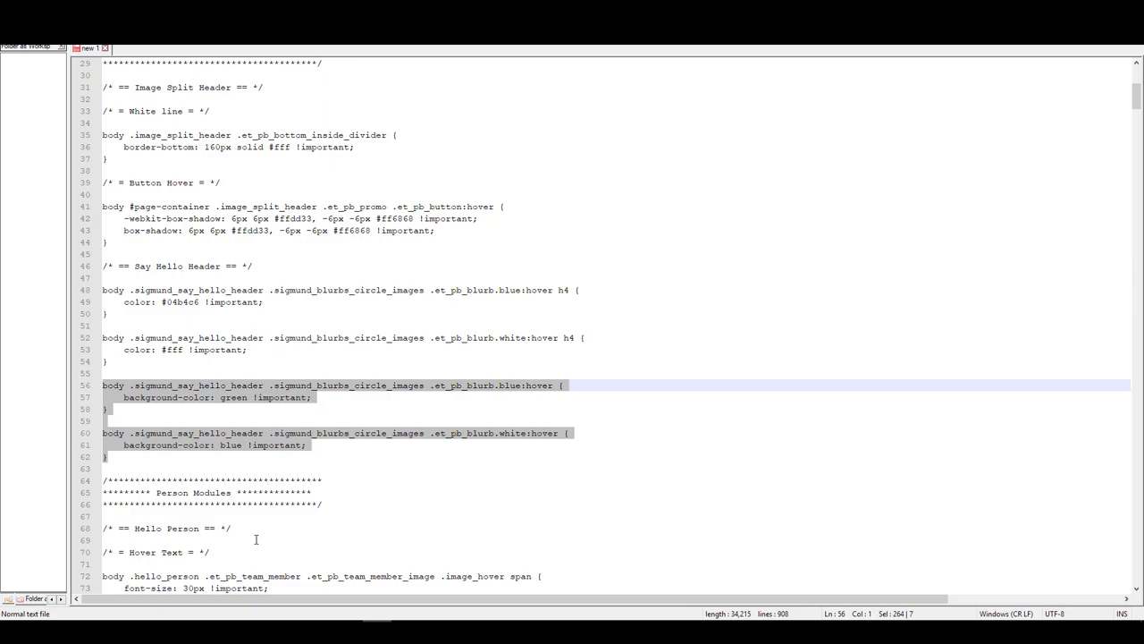
# Step: Paste the green and blue hover rules into the page's Divi Custom CSS box
pyautogui.moveTo(219, 613)
pyautogui.click(196, 583)
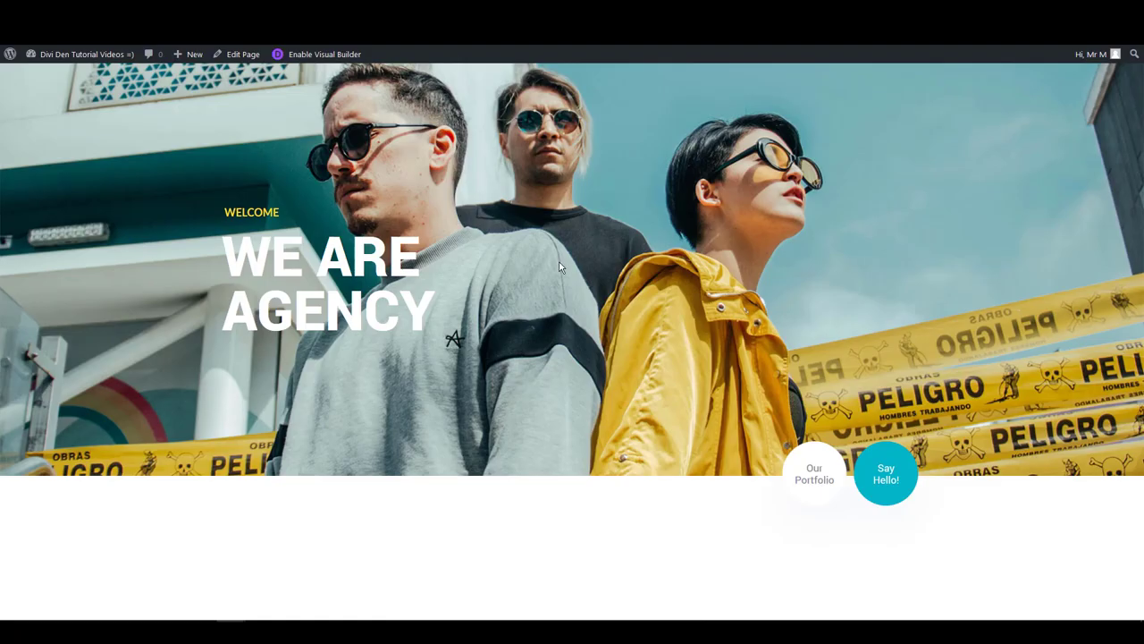
pyautogui.click(230, 56)
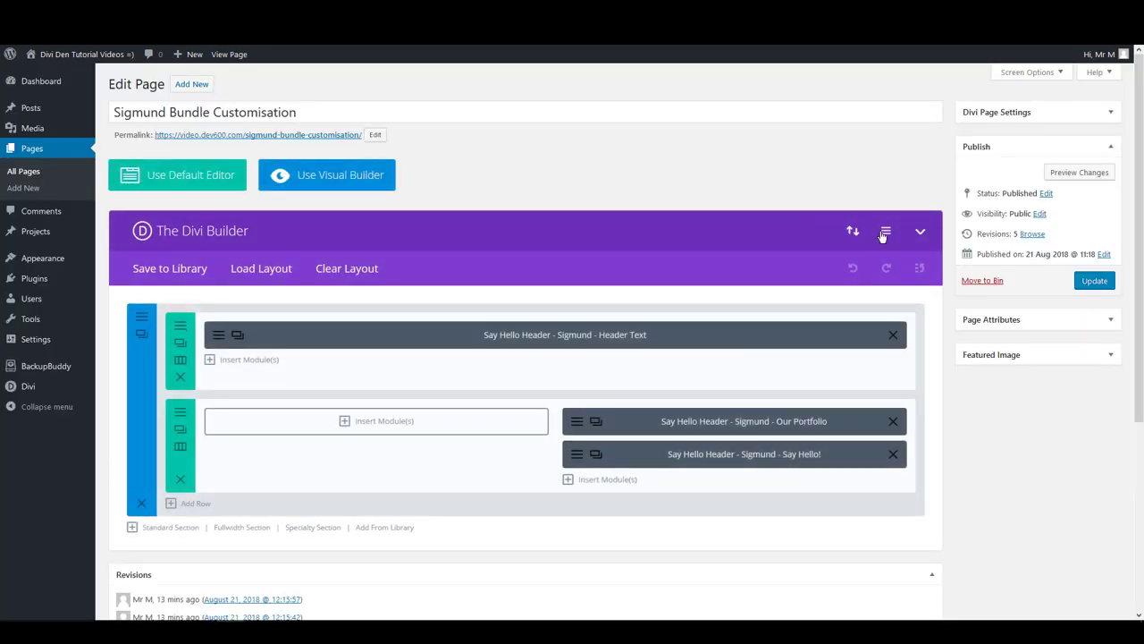
pyautogui.click(884, 233)
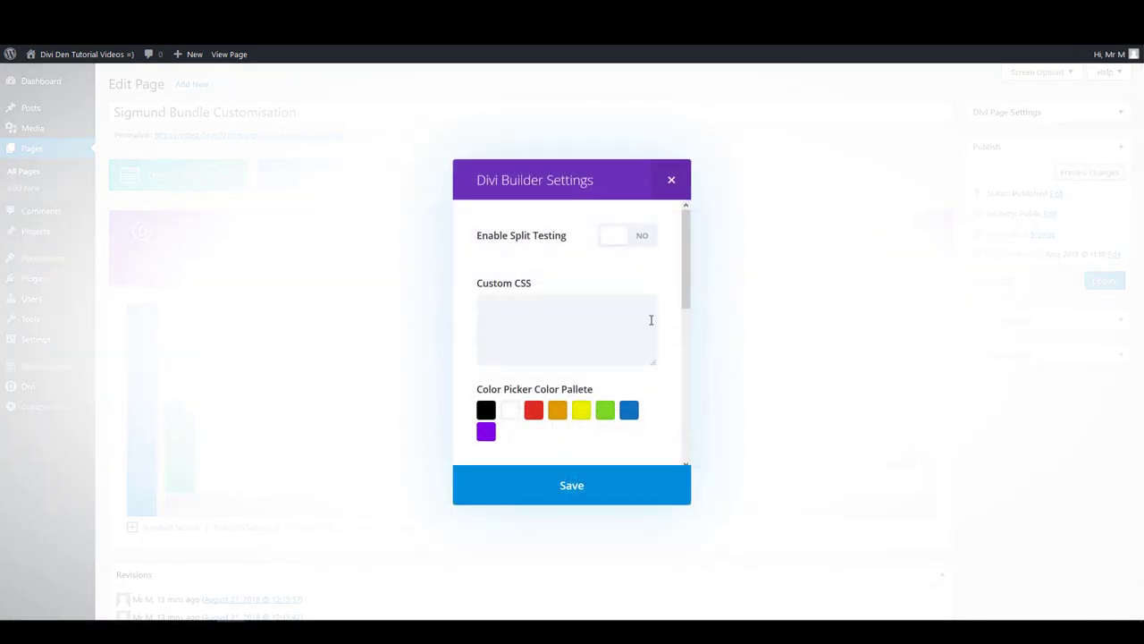
pyautogui.click(651, 320)
pyautogui.hotkey('ctrl', 'v')
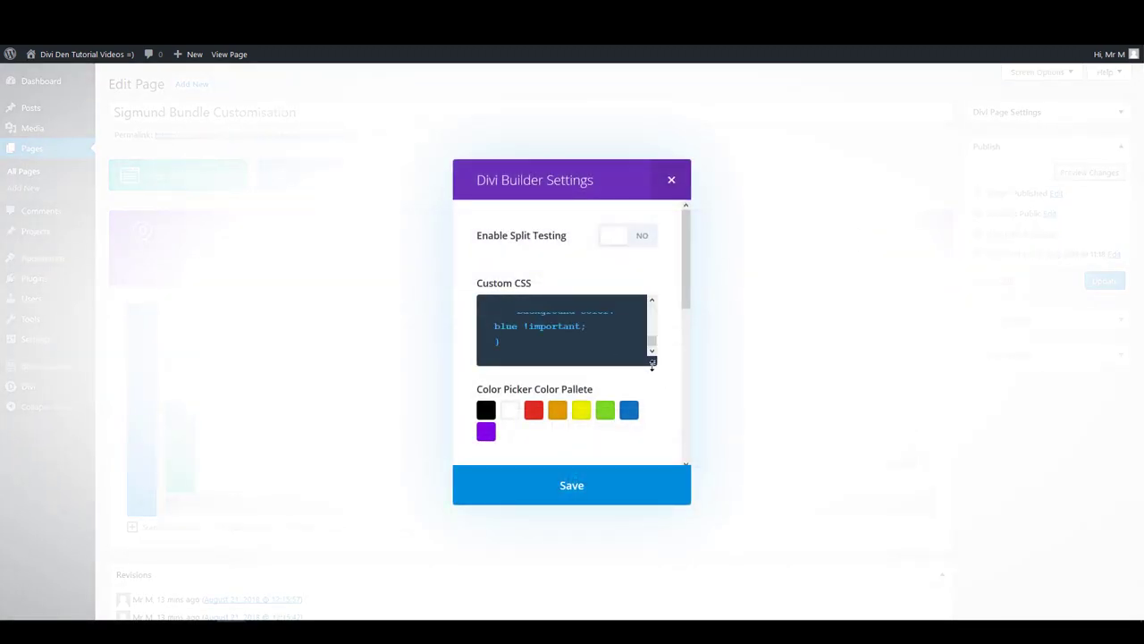
pyautogui.moveTo(652, 362); pyautogui.dragTo(645, 462)
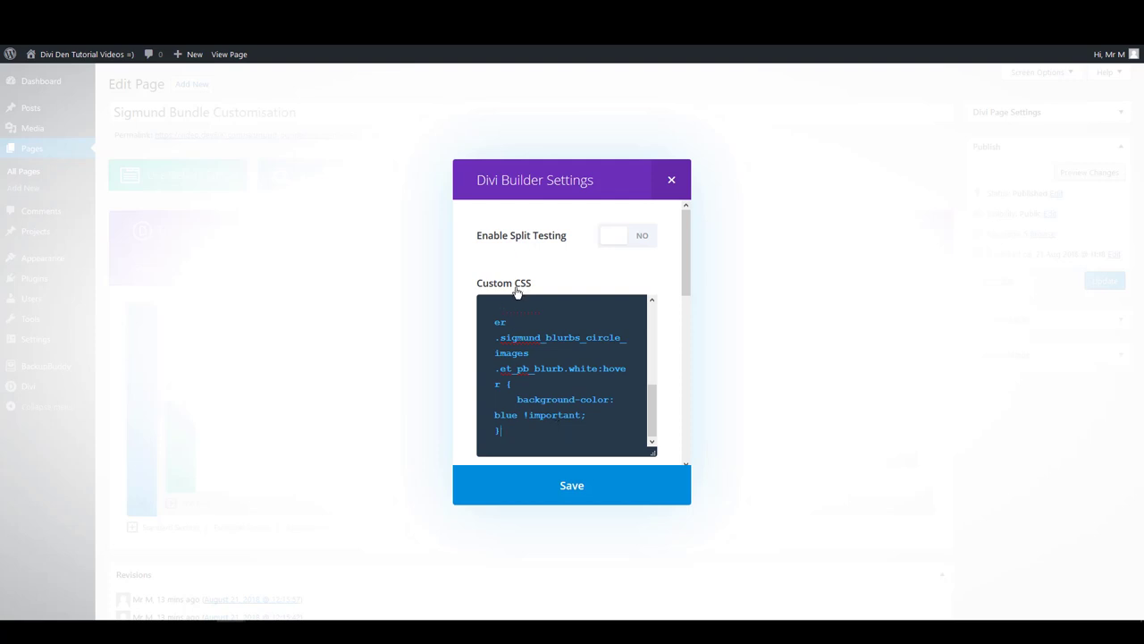
# Step: Save the page settings, update the page, and open the live page to check the hover
pyautogui.click(569, 493)
pyautogui.click(1078, 284)
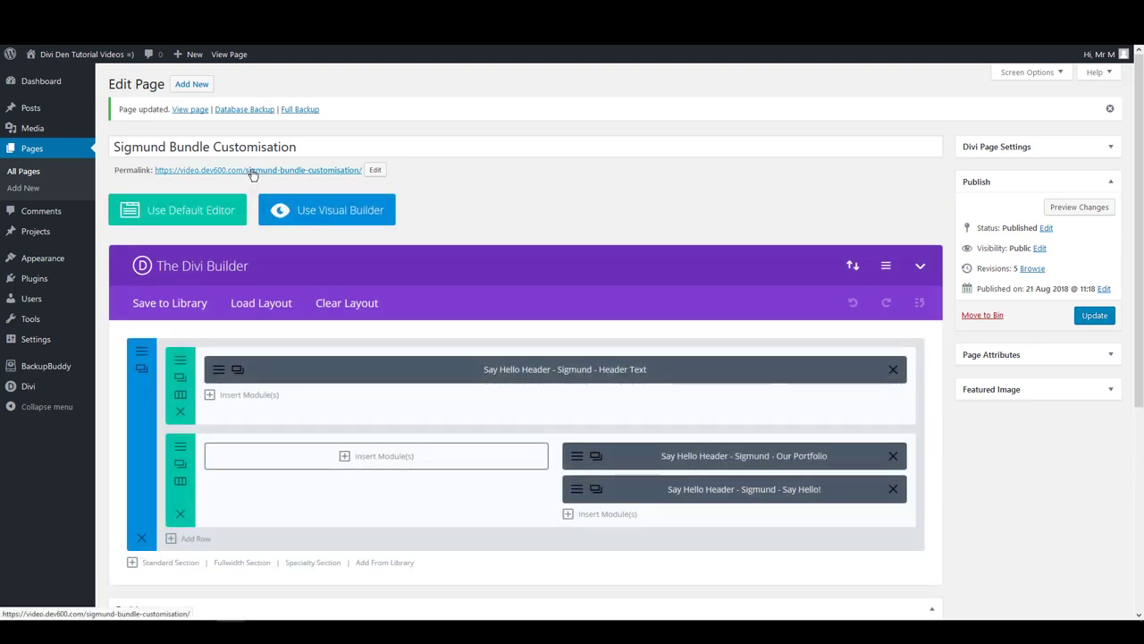
pyautogui.doubleClick(253, 174)
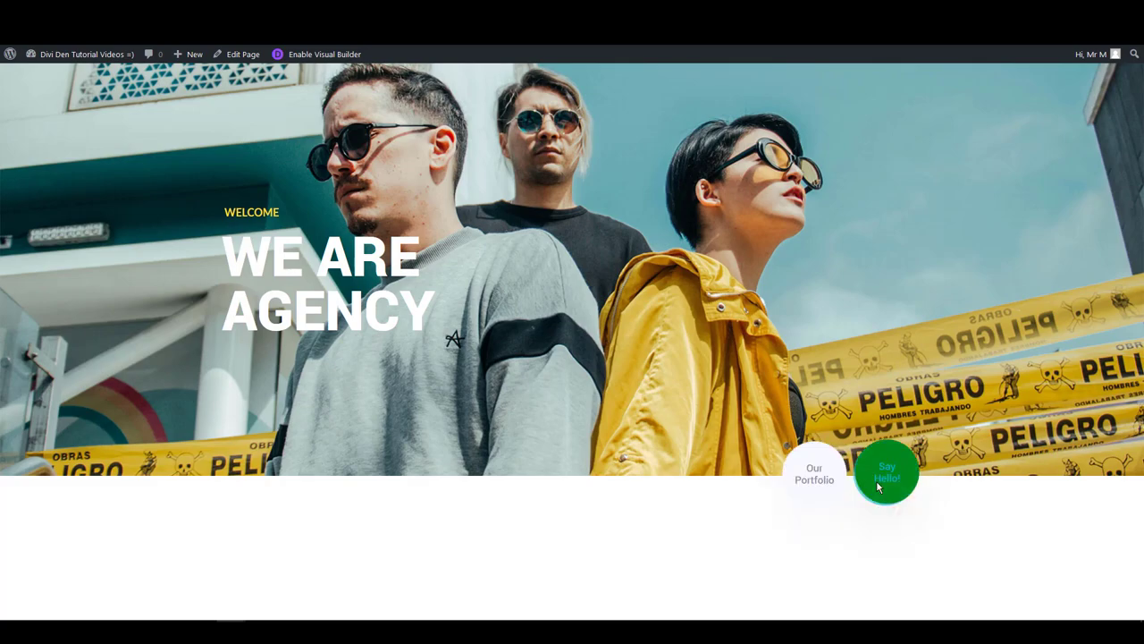
# Step: Duplicate the green and blue hover rules below the originals in the CSS file
pyautogui.click(377, 631)
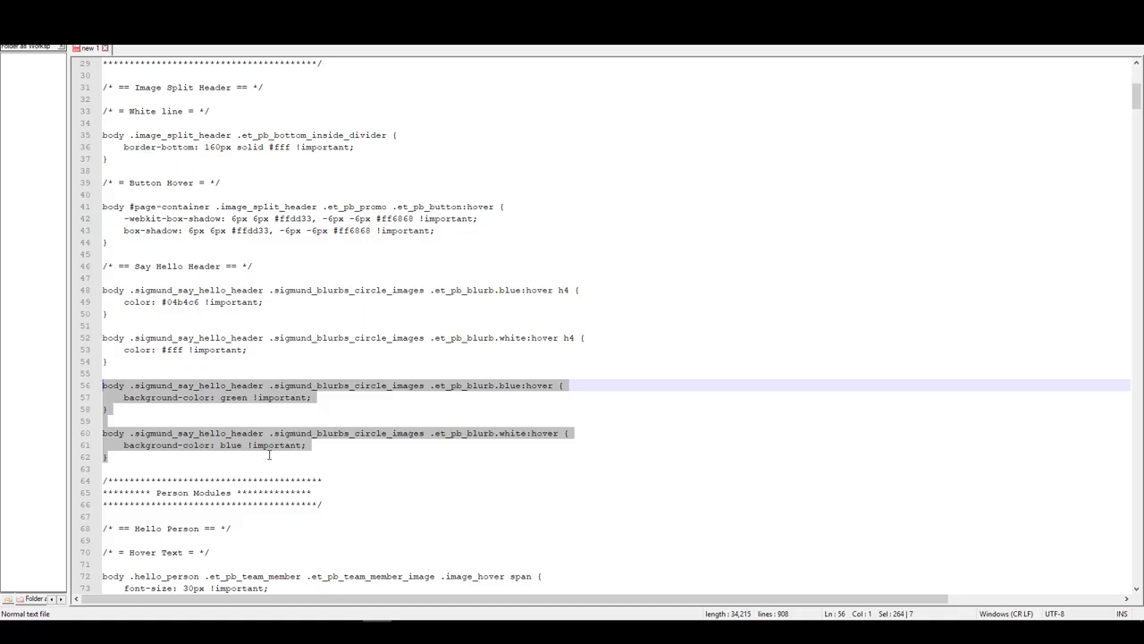
pyautogui.click(223, 462)
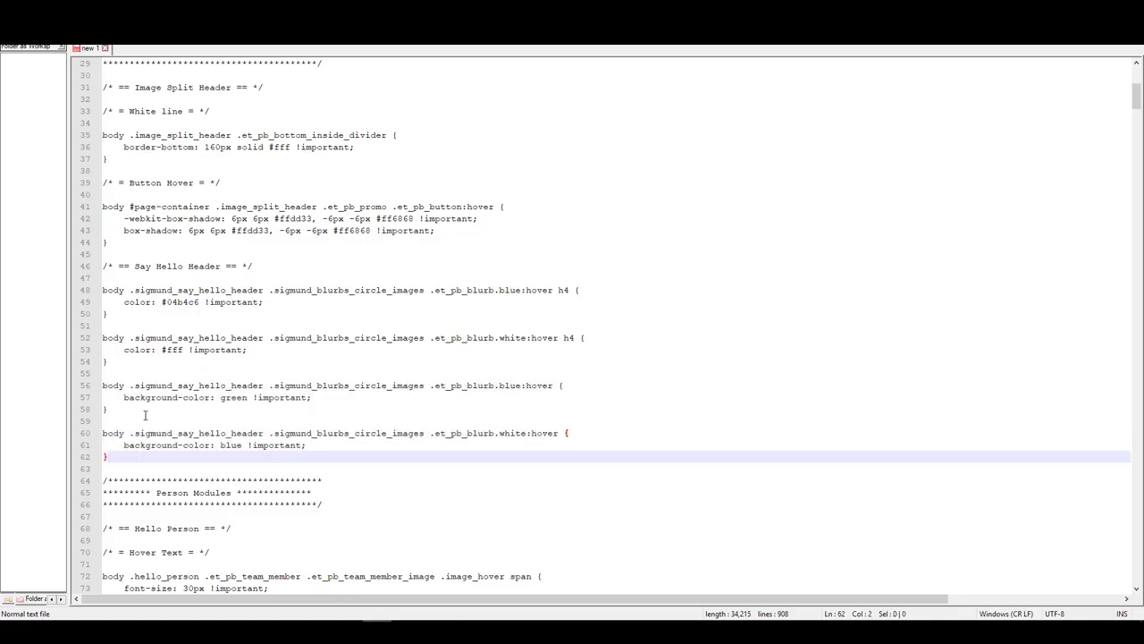
pyautogui.moveTo(144, 415); pyautogui.dragTo(102, 314)
pyautogui.scroll(7, 185, 356)
pyautogui.scroll(-9, 185, 356)
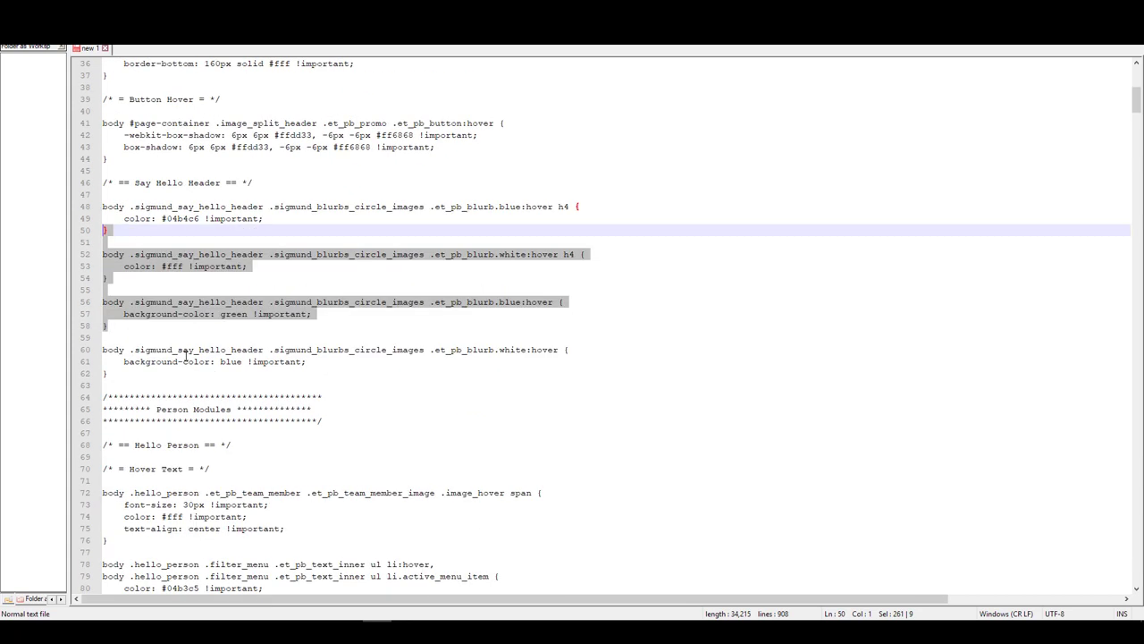
pyautogui.scroll(-2, 185, 356)
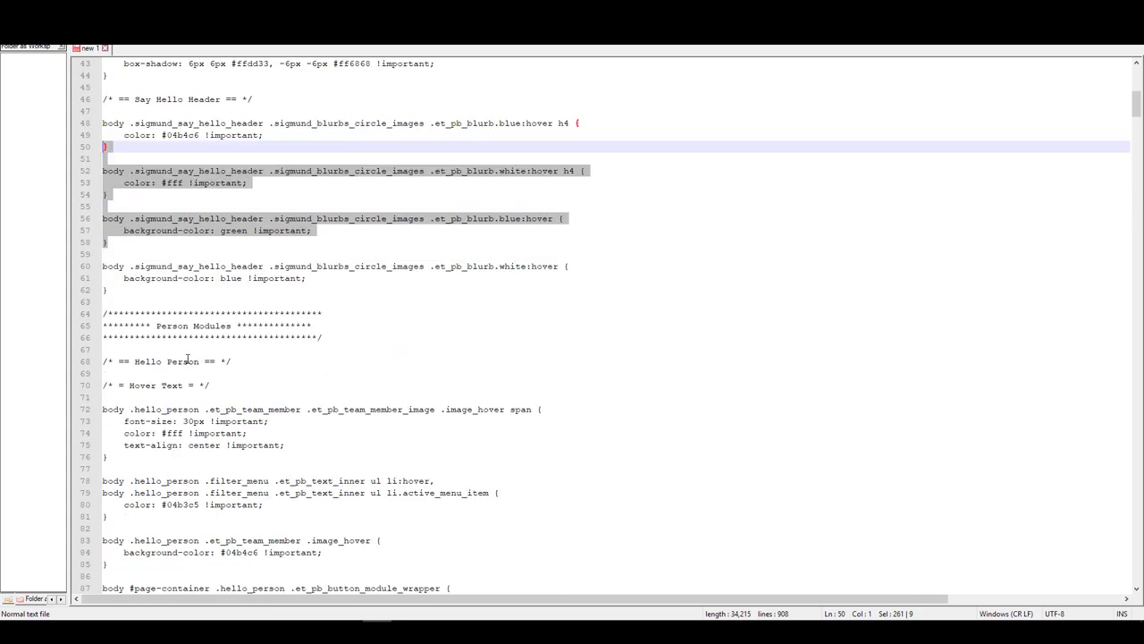
pyautogui.click(156, 290)
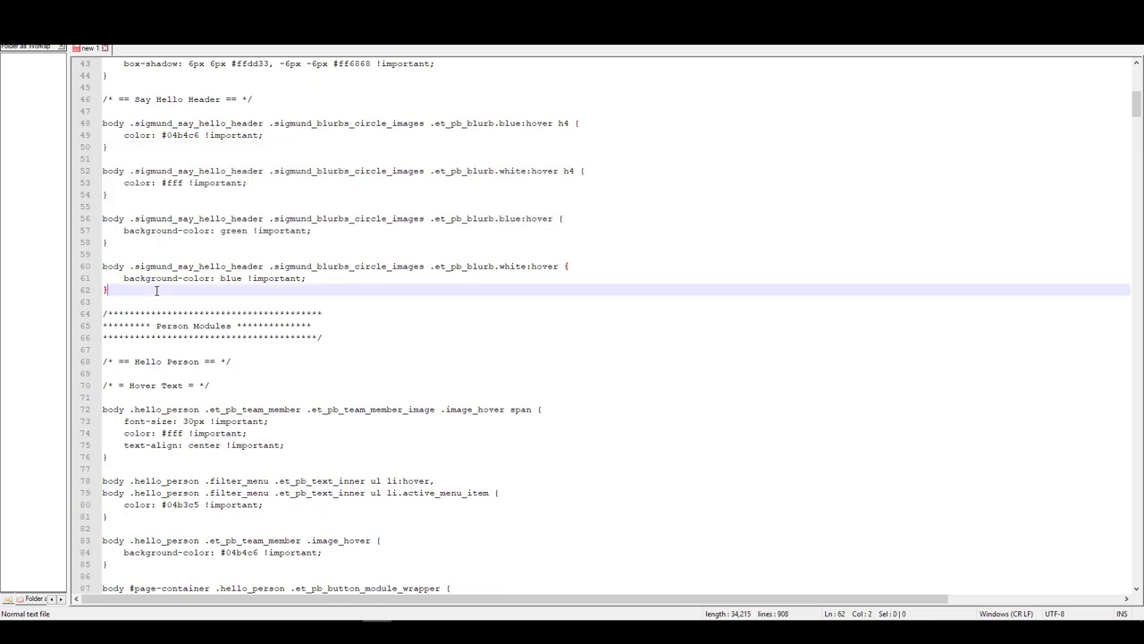
pyautogui.moveTo(132, 286); pyautogui.dragTo(89, 223)
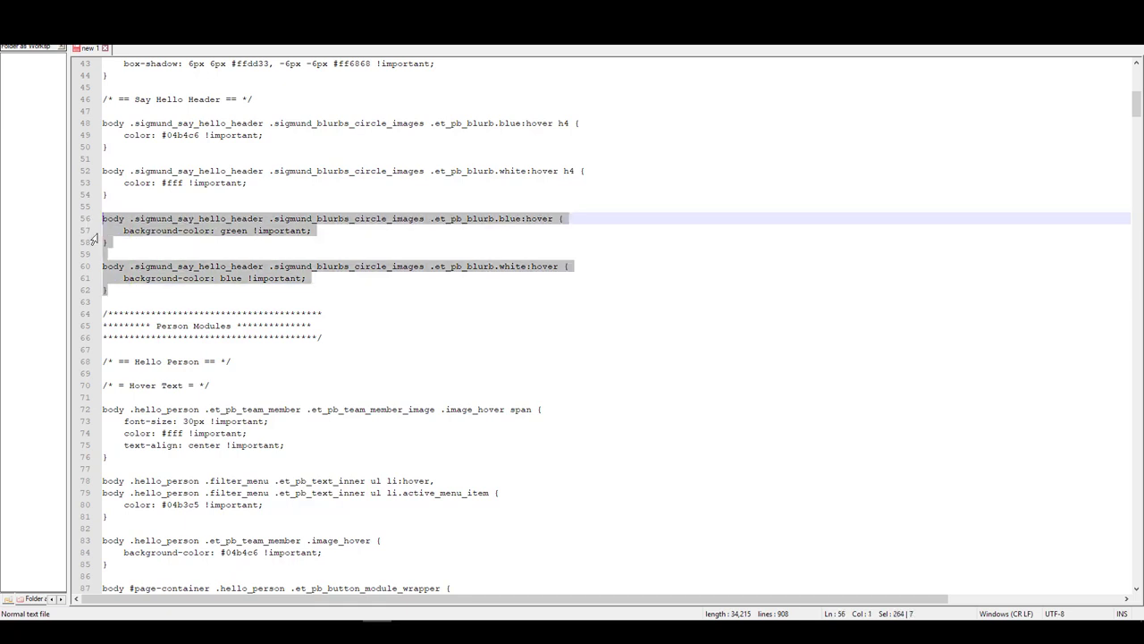
pyautogui.hotkey('ctrl', 'c')
pyautogui.click(126, 300)
pyautogui.press('Return')
pyautogui.press('Return')
pyautogui.hotkey('ctrl', 'v')
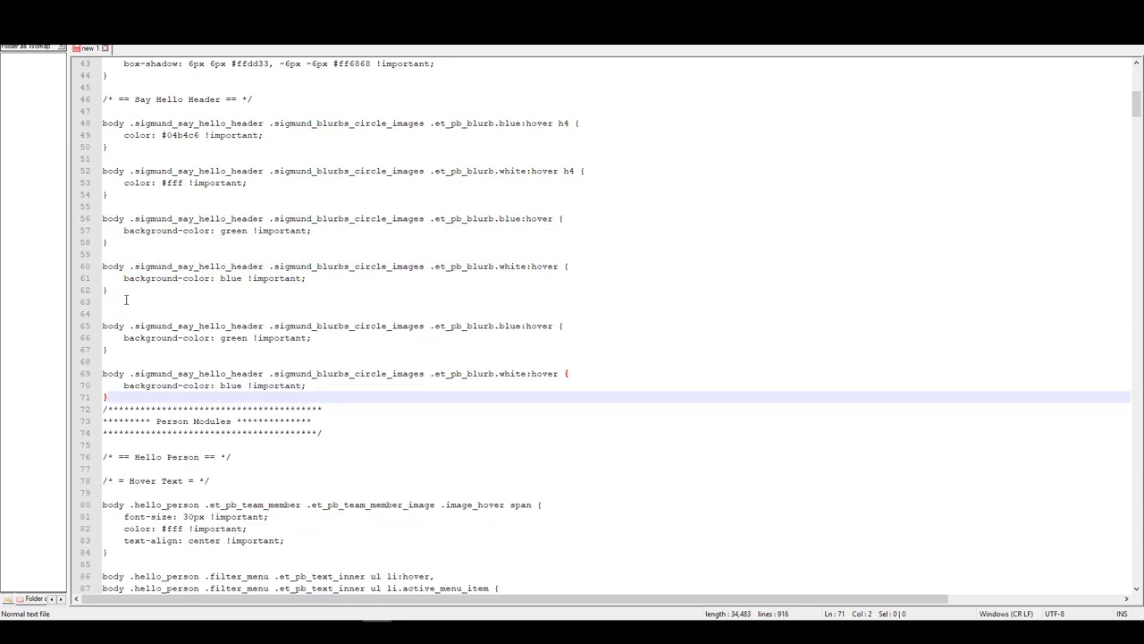
pyautogui.press('Return')
pyautogui.press('Return')
# Step: Remove :hover from the copied blue and white rule selectors on lines 65 and 69
pyautogui.moveTo(235, 408); pyautogui.dragTo(71, 329)
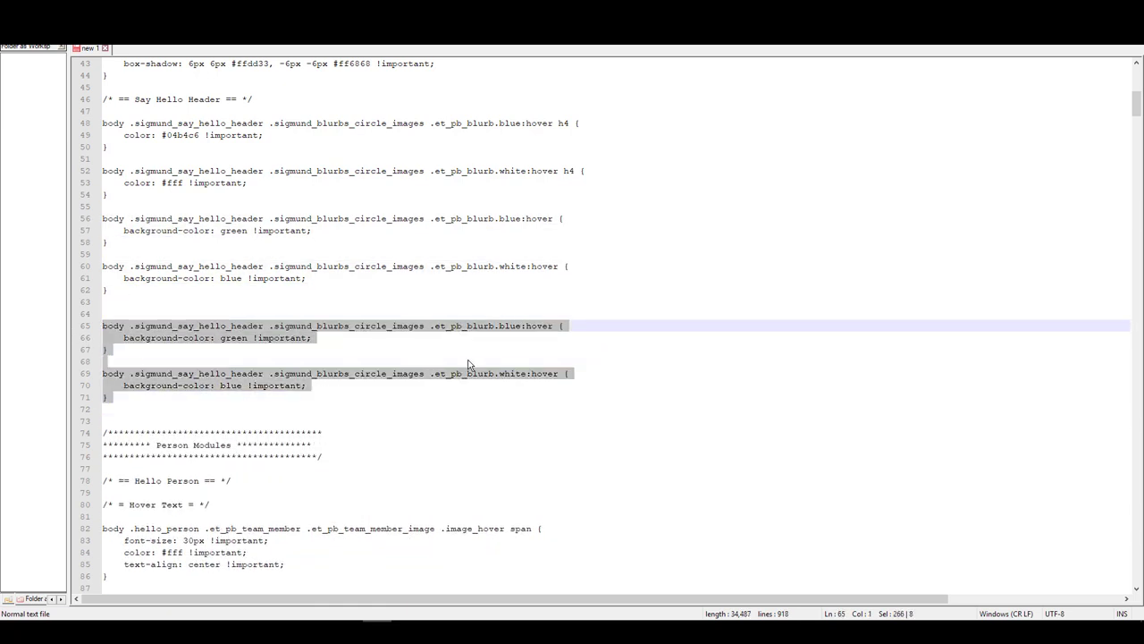
pyautogui.doubleClick(537, 325)
pyautogui.press('BackSpace')
pyautogui.press('BackSpace')
pyautogui.doubleClick(543, 373)
pyautogui.press('BackSpace')
pyautogui.press('BackSpace')
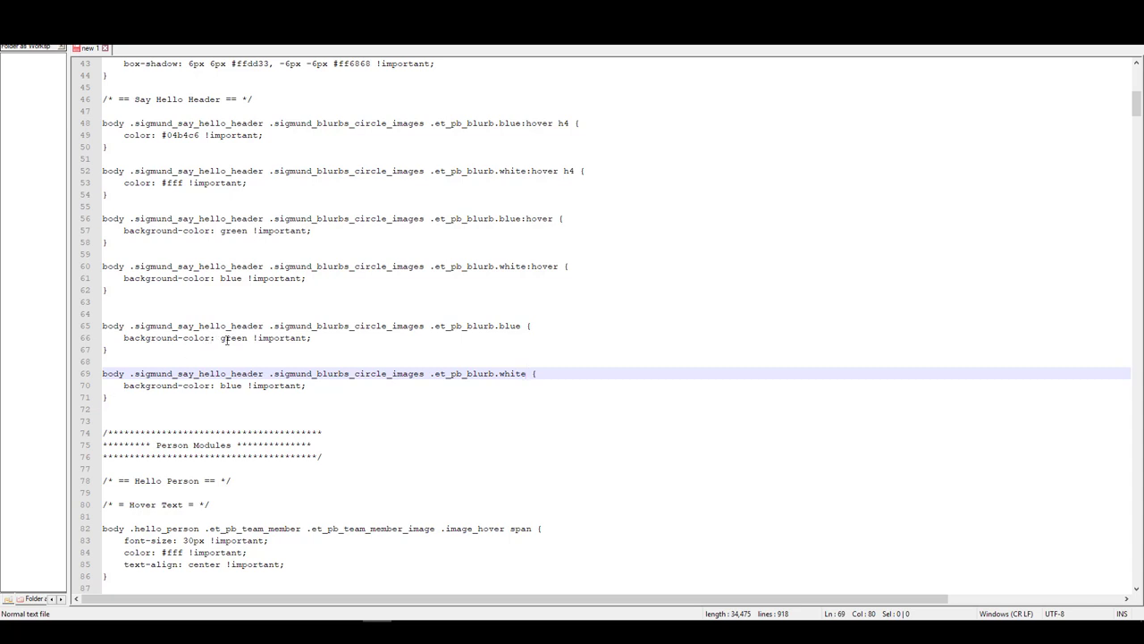
# Step: Replace green and blue with red in the copied rules and select lines 65–71
pyautogui.doubleClick(226, 339)
pyautogui.write('red')
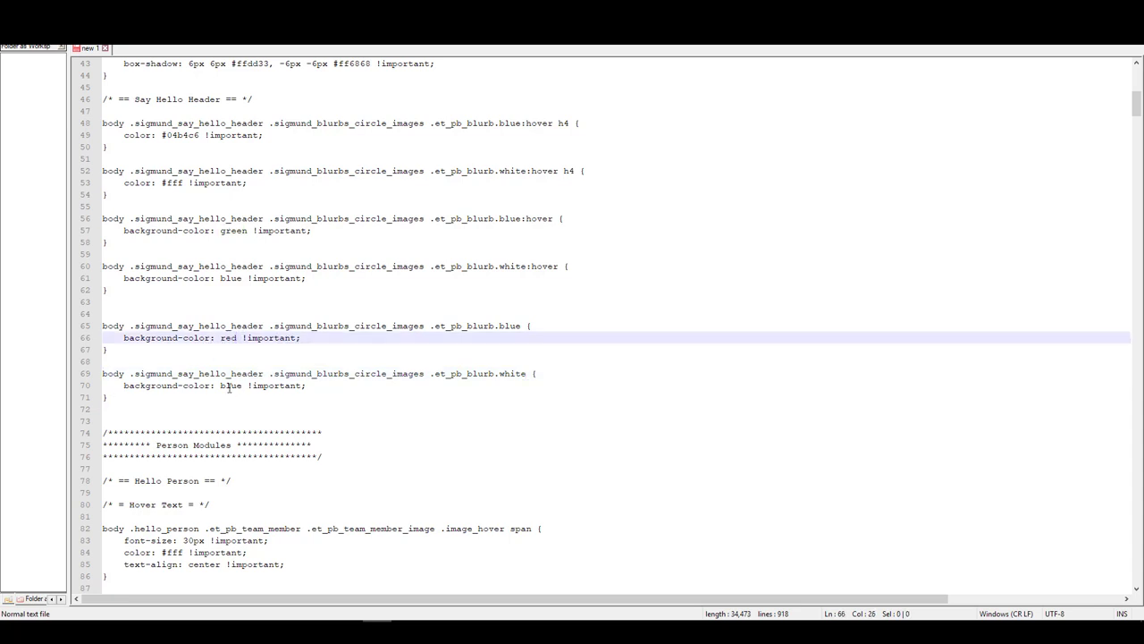
pyautogui.doubleClick(229, 386)
pyautogui.write('red')
pyautogui.doubleClick(231, 385)
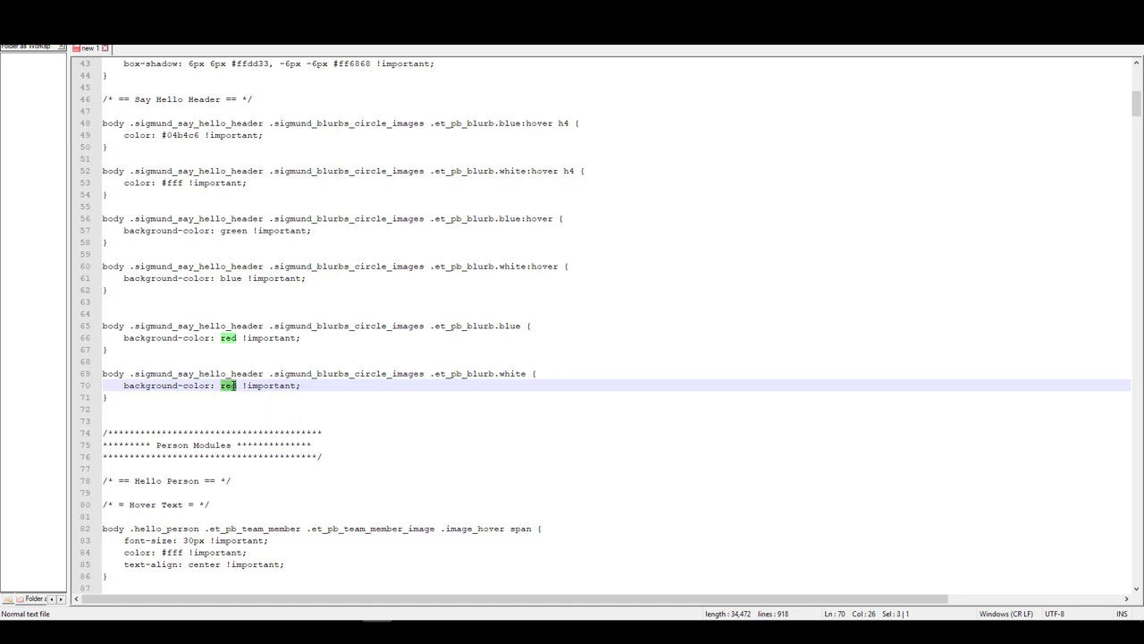
pyautogui.click(227, 337)
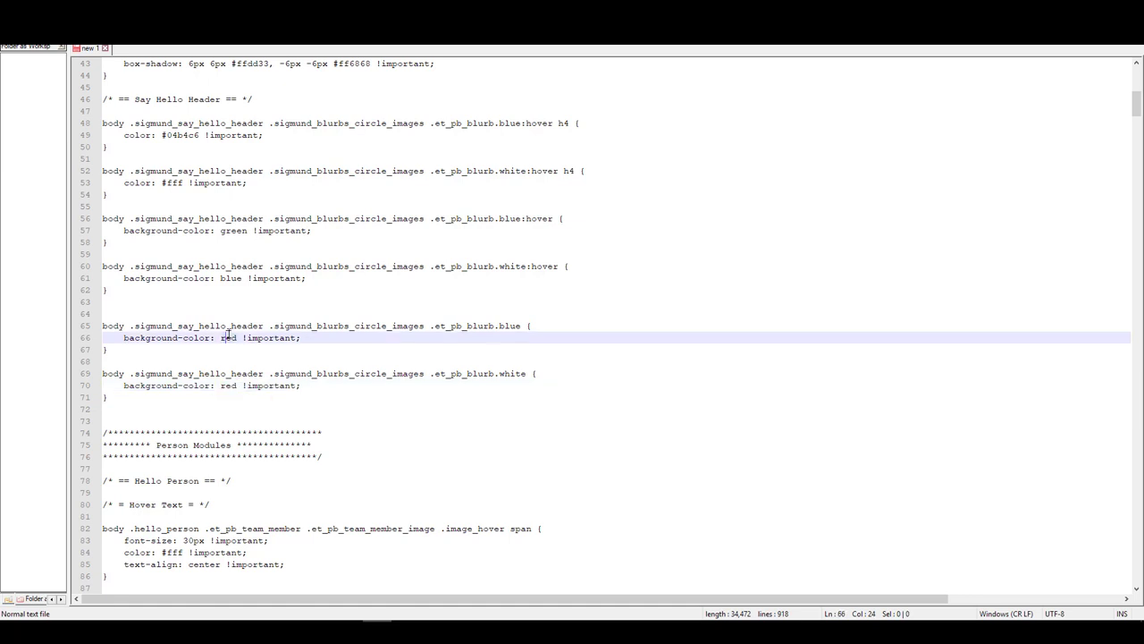
pyautogui.doubleClick(230, 385)
pyautogui.doubleClick(226, 338)
pyautogui.moveTo(120, 400); pyautogui.dragTo(84, 327)
# Step: Reopen the builder's page Custom CSS, save the module settings, and update the page
pyautogui.moveTo(231, 626)
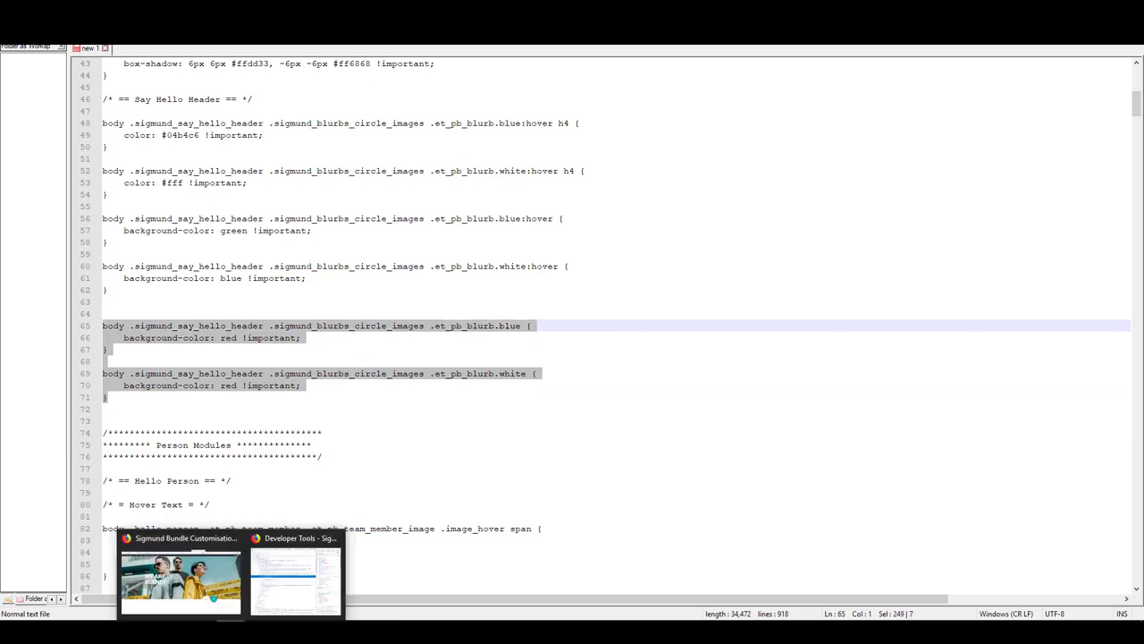
pyautogui.click(203, 562)
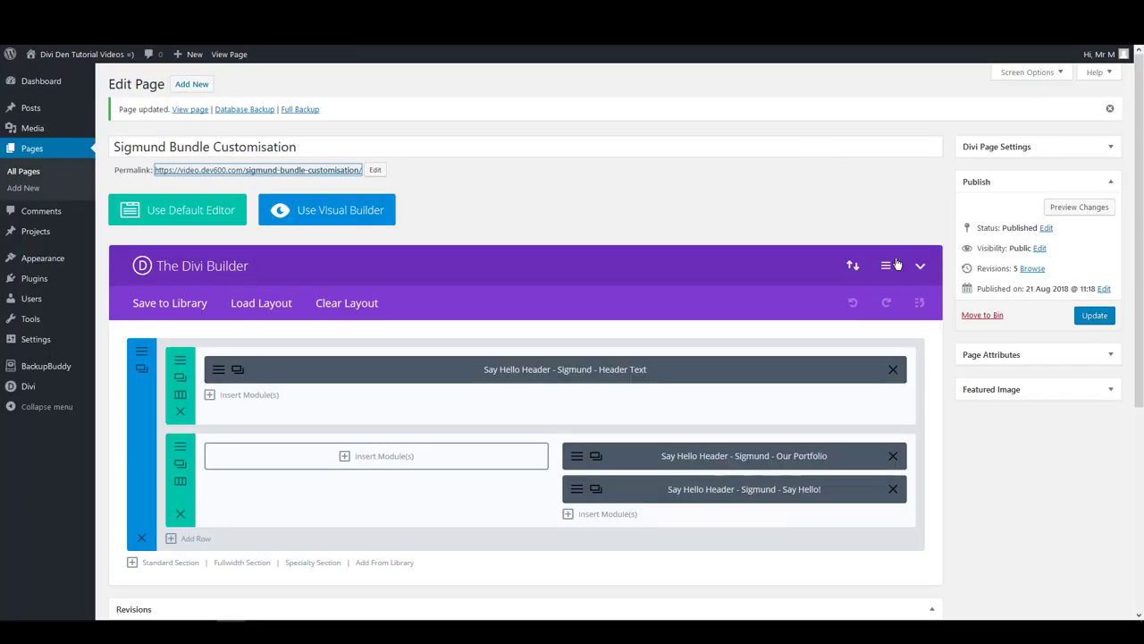
pyautogui.click(891, 264)
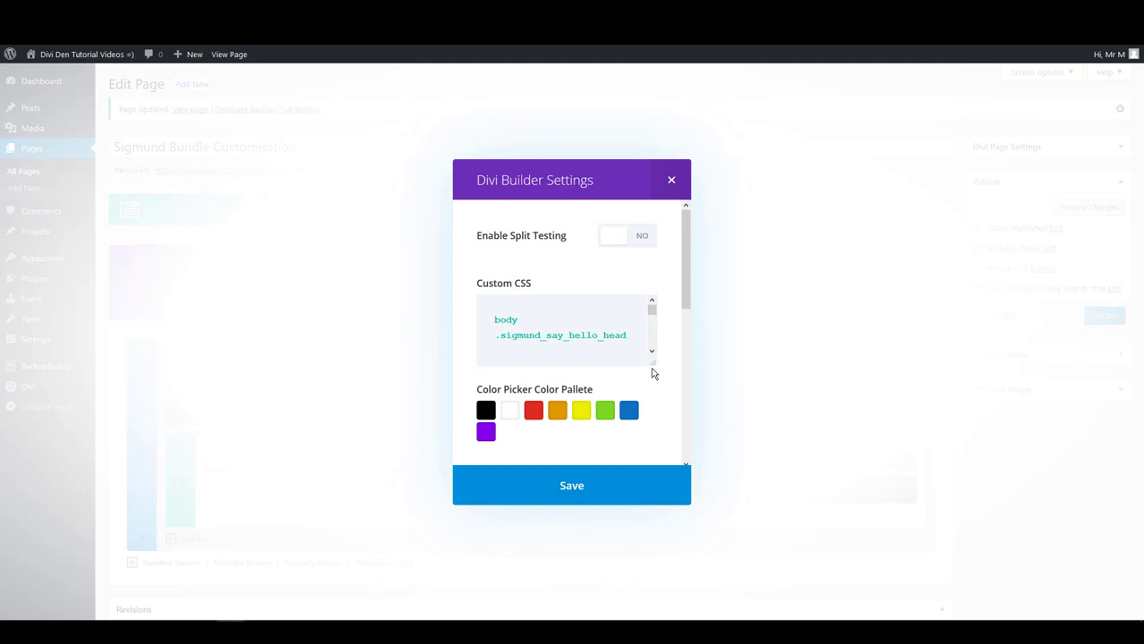
pyautogui.moveTo(651, 372); pyautogui.dragTo(656, 533)
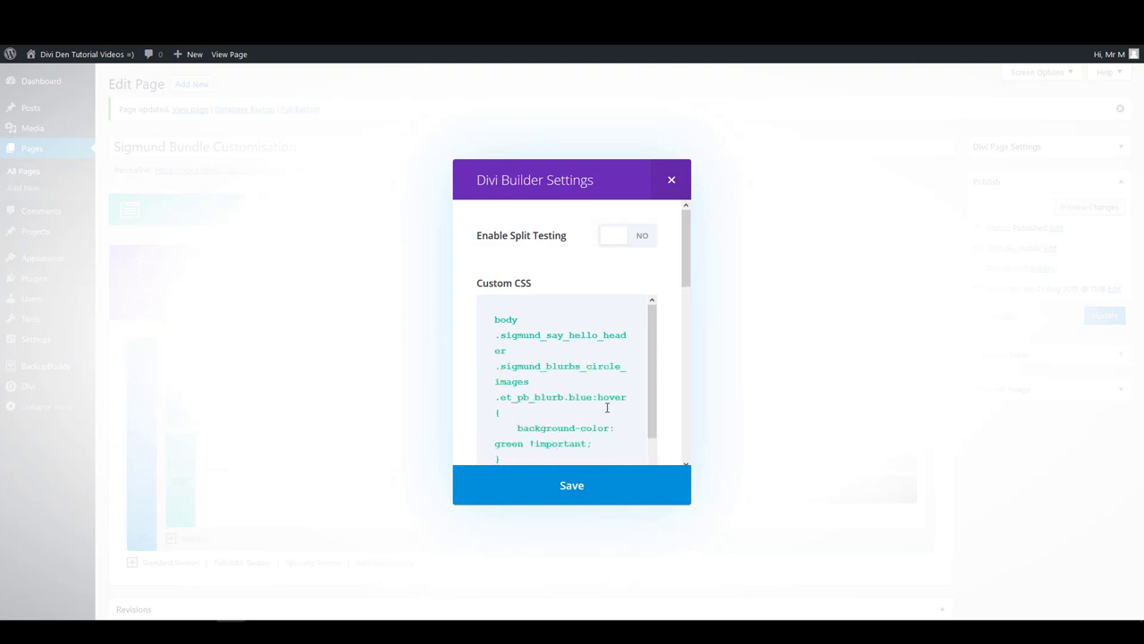
pyautogui.scroll(-2, 566, 431)
pyautogui.scroll(2, 569, 430)
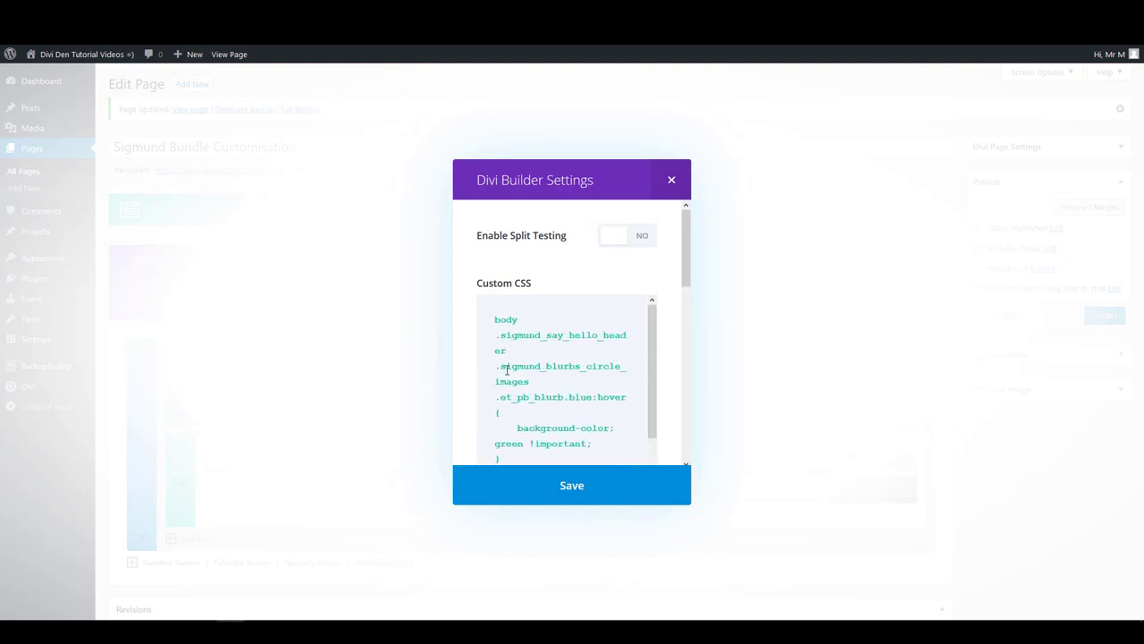
pyautogui.click(492, 322)
pyautogui.scroll(-2, 545, 306)
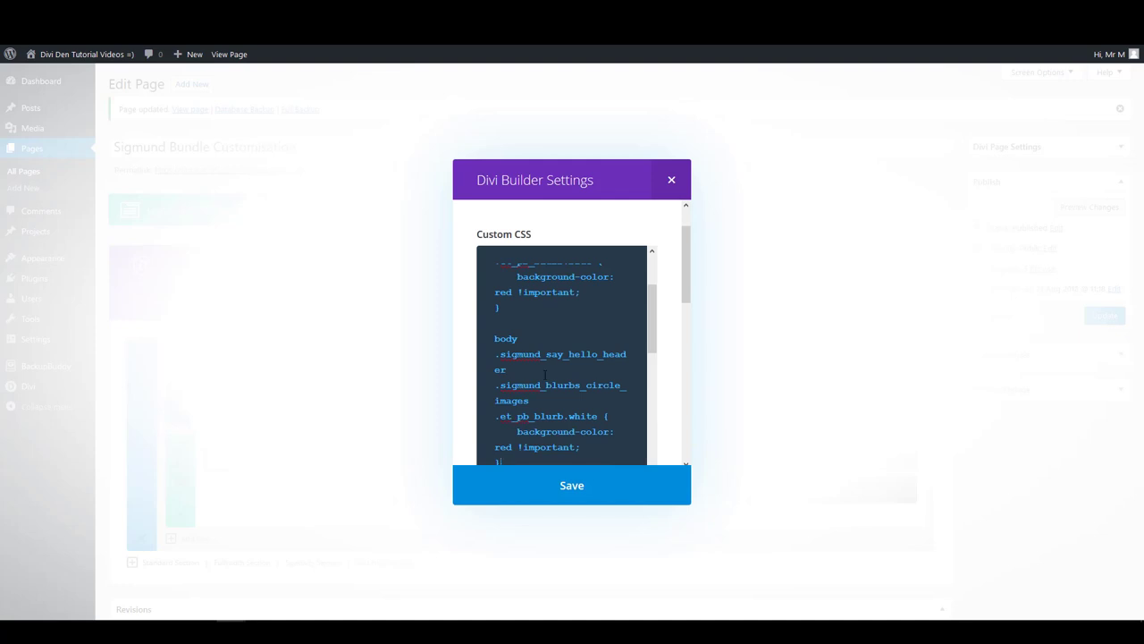
pyautogui.scroll(2, 545, 373)
pyautogui.click(562, 486)
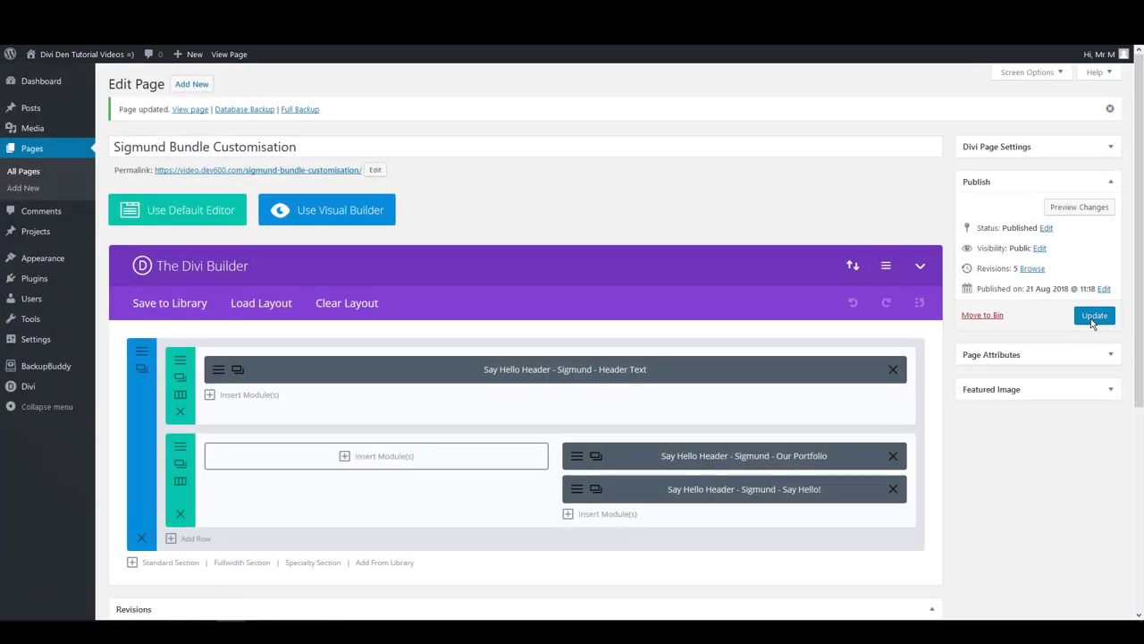
pyautogui.click(1092, 321)
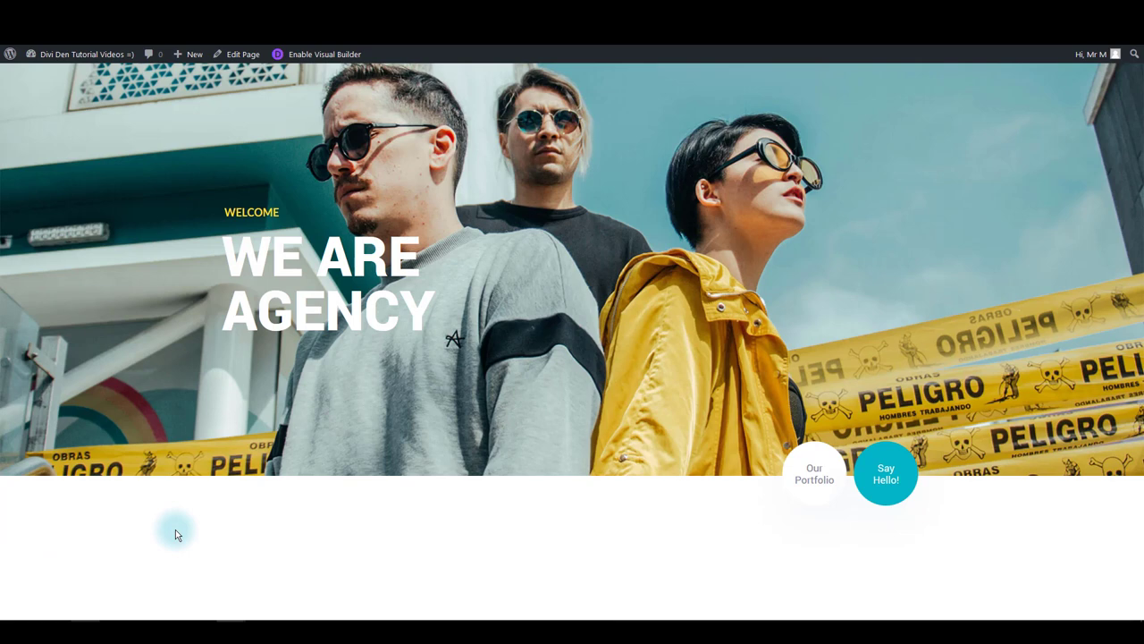
# Step: Open Firefox Developer Tools with F12 and resize it into a tall panel on the left
pyautogui.press('F12')
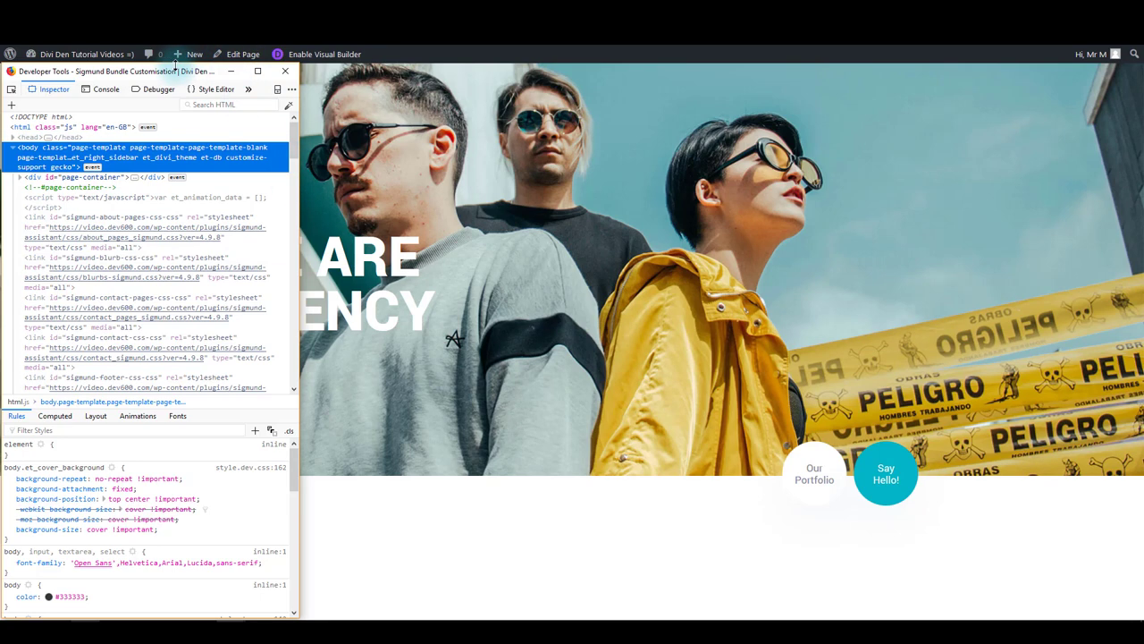
pyautogui.moveTo(176, 65); pyautogui.dragTo(176, 430)
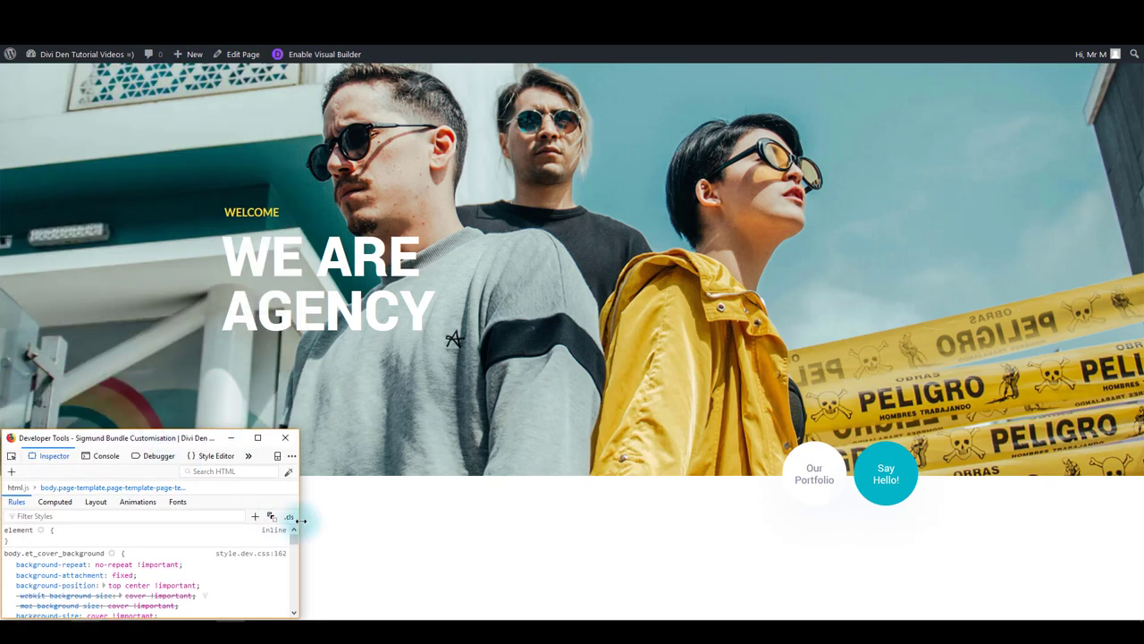
pyautogui.moveTo(301, 520); pyautogui.dragTo(258, 522)
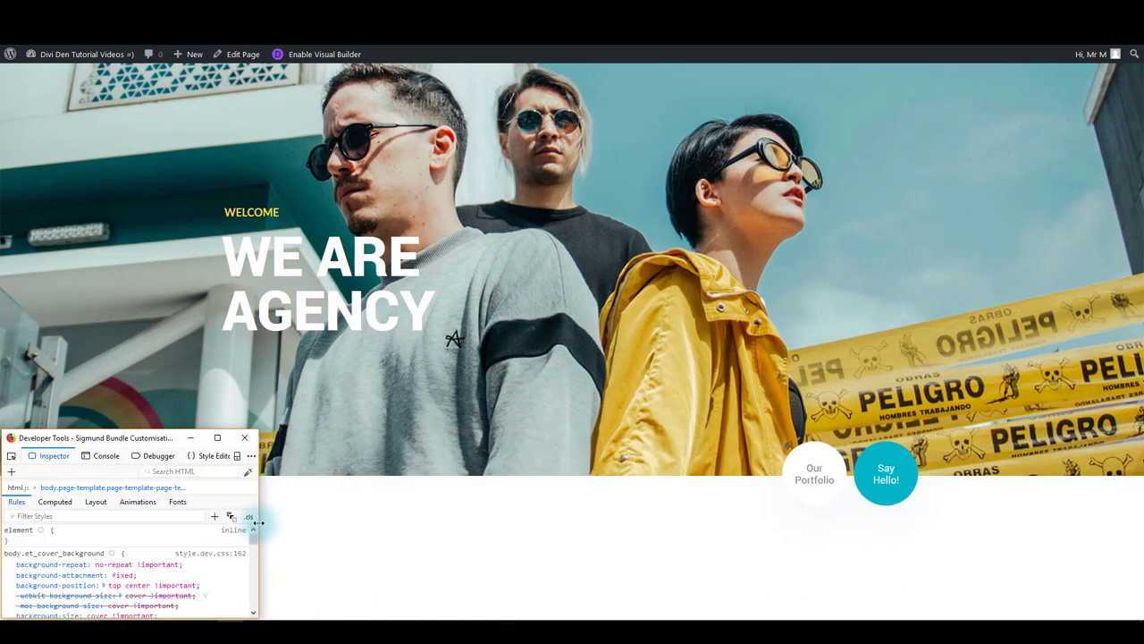
pyautogui.moveTo(179, 430); pyautogui.dragTo(156, 77)
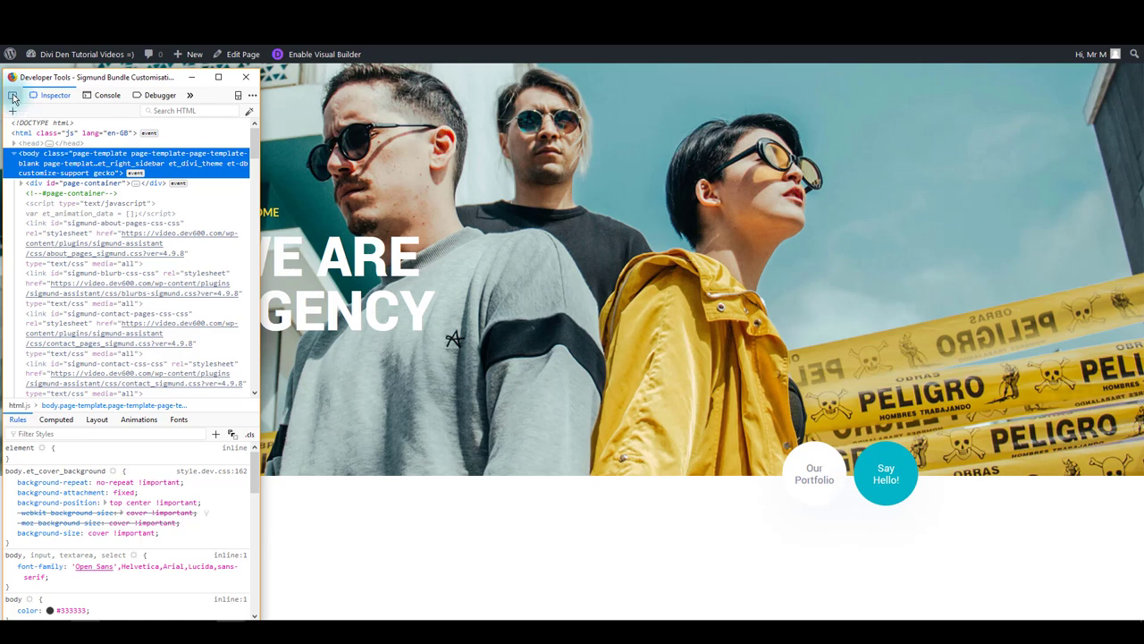
# Step: Inspect the Say Hello! blurb using the Developer Tools element picker
pyautogui.click(12, 96)
pyautogui.click(11, 94)
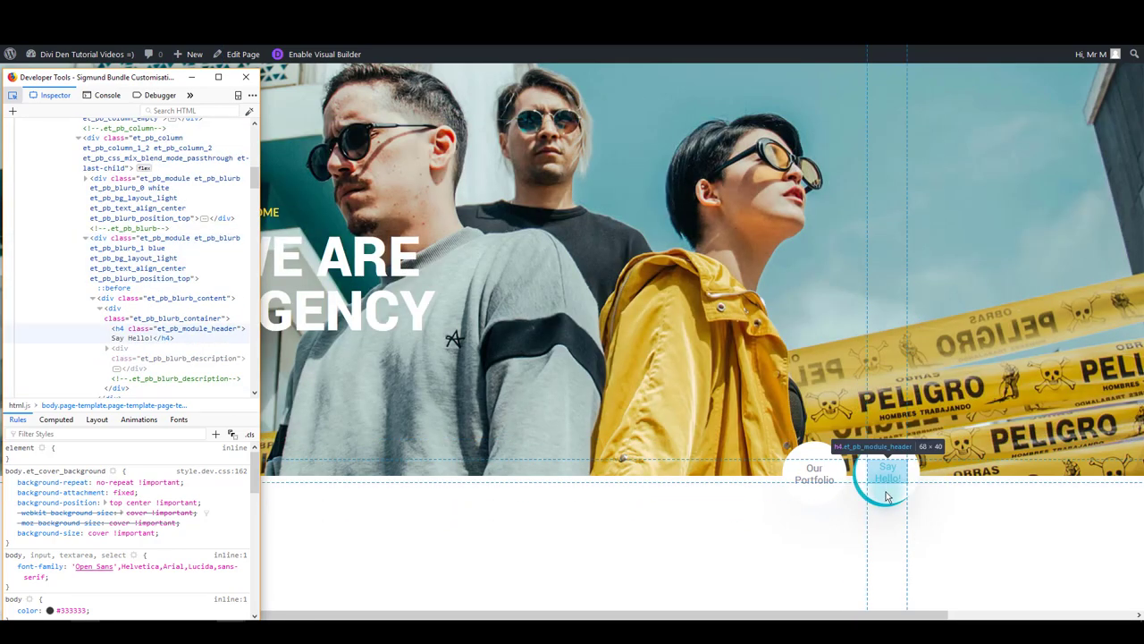
pyautogui.click(885, 507)
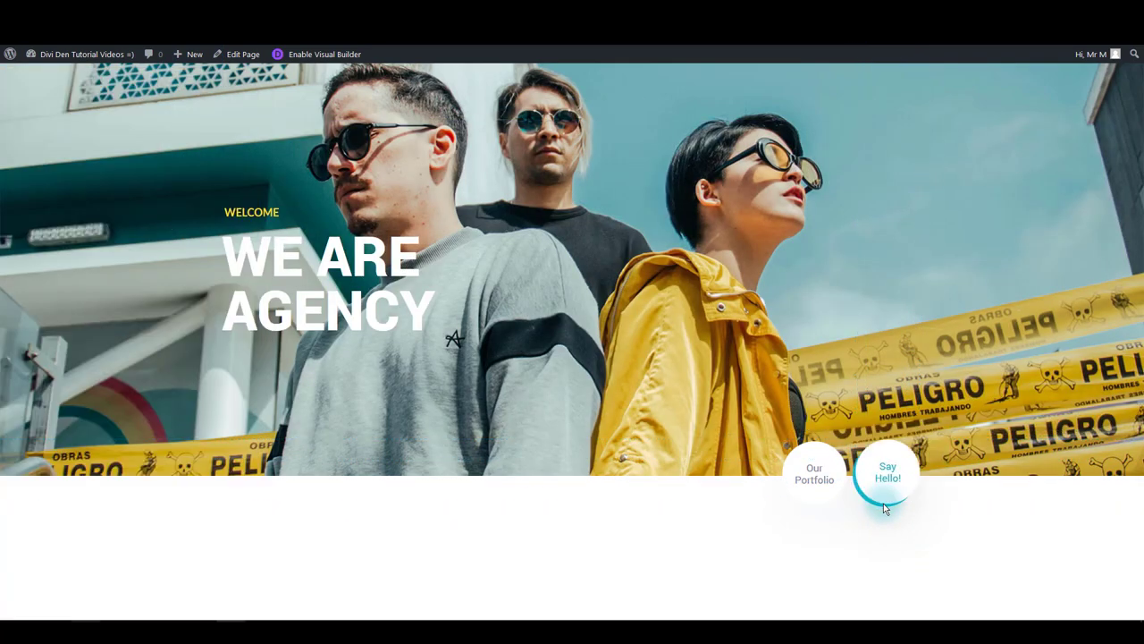
pyautogui.click(883, 506)
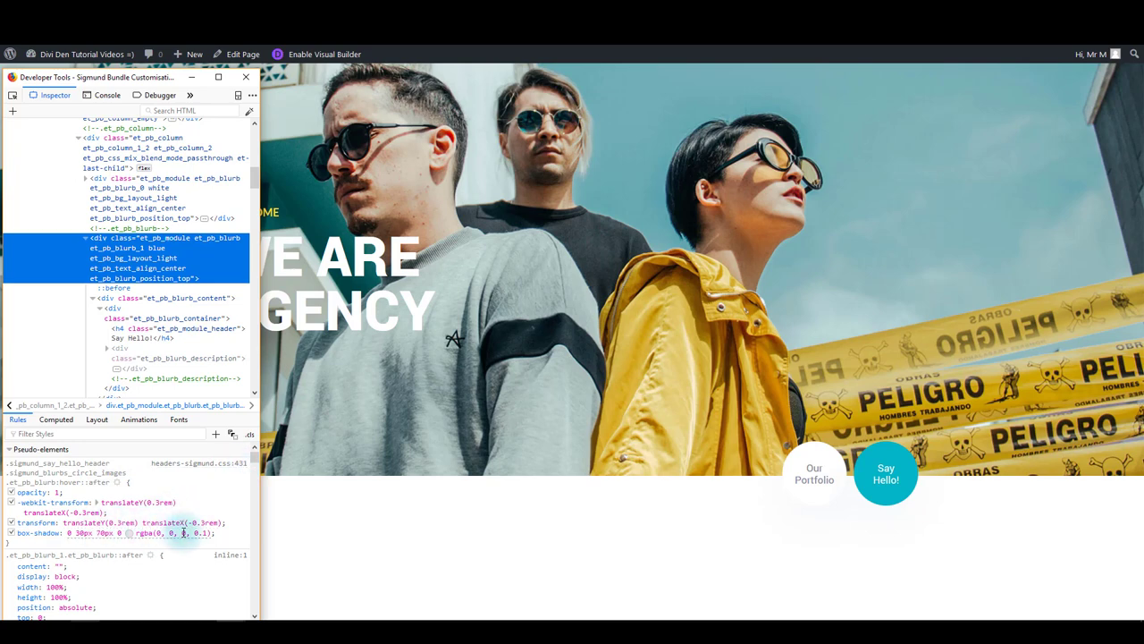
# Step: Review the hover box-shadow rule, open its headers-sigmund.css source, then return to the page
pyautogui.click(224, 533)
pyautogui.press('Return')
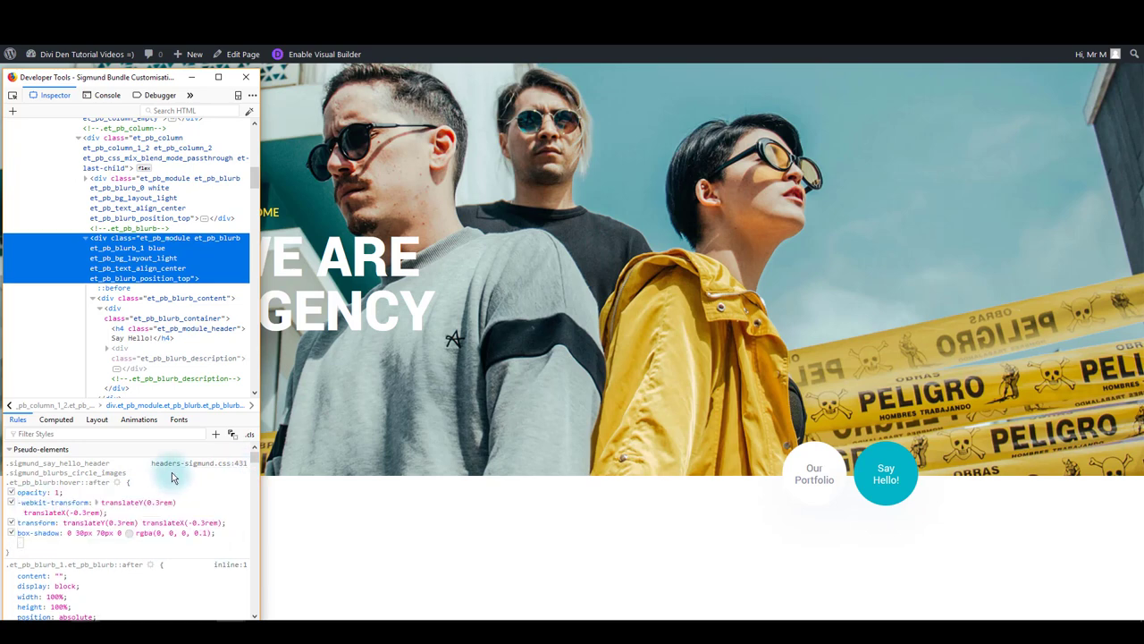
pyautogui.press('Escape')
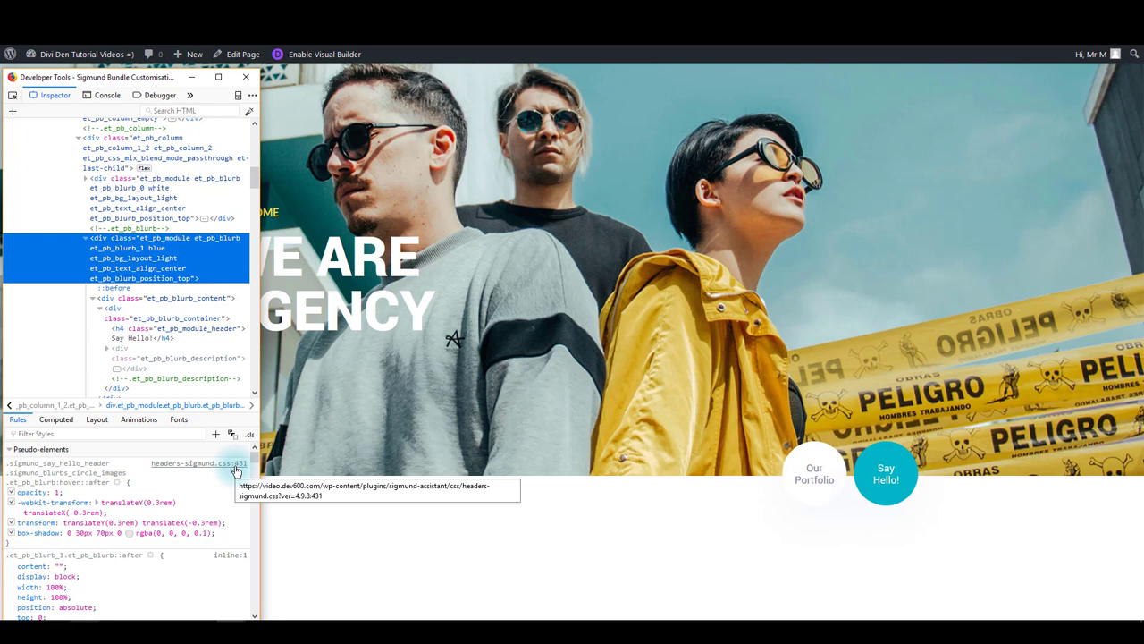
pyautogui.click(212, 467)
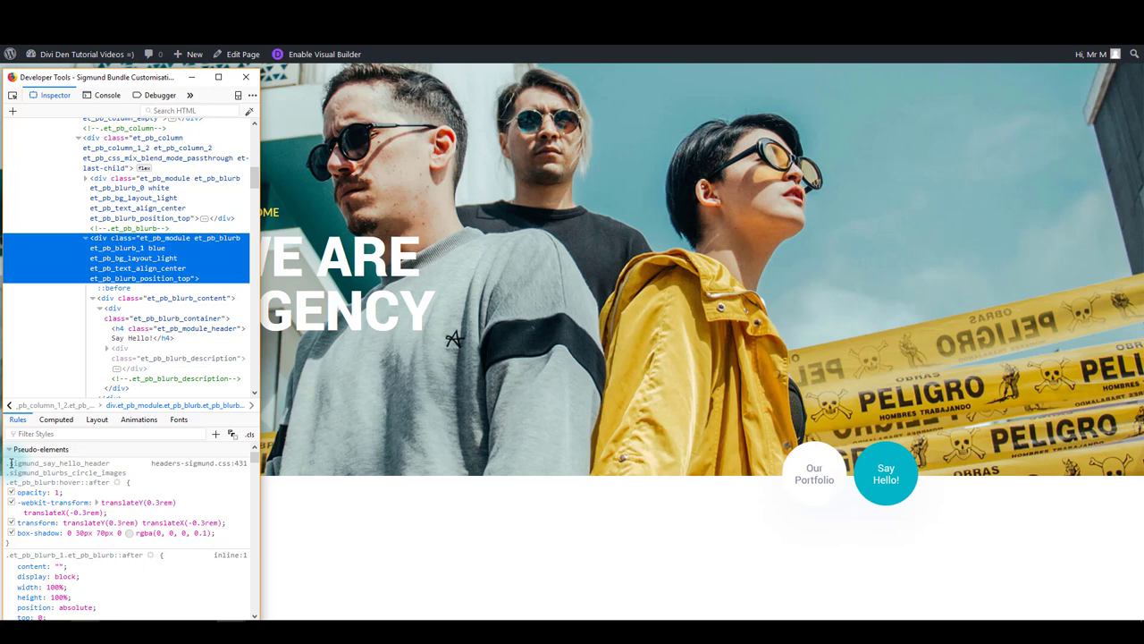
pyautogui.click(636, 478)
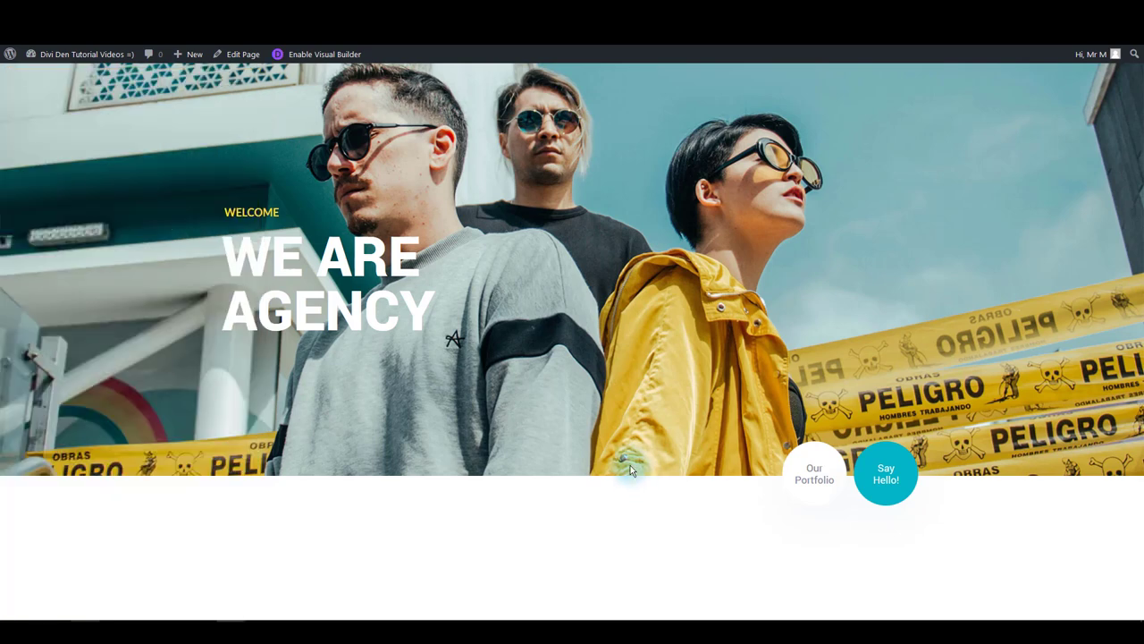
pyautogui.press('F12')
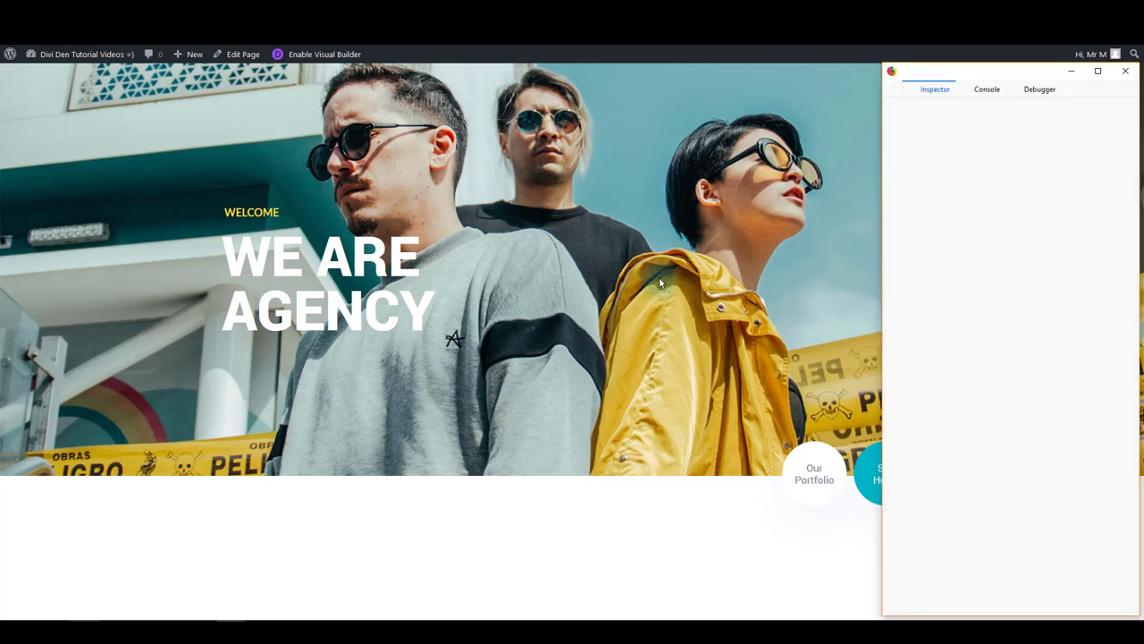
pyautogui.click(892, 89)
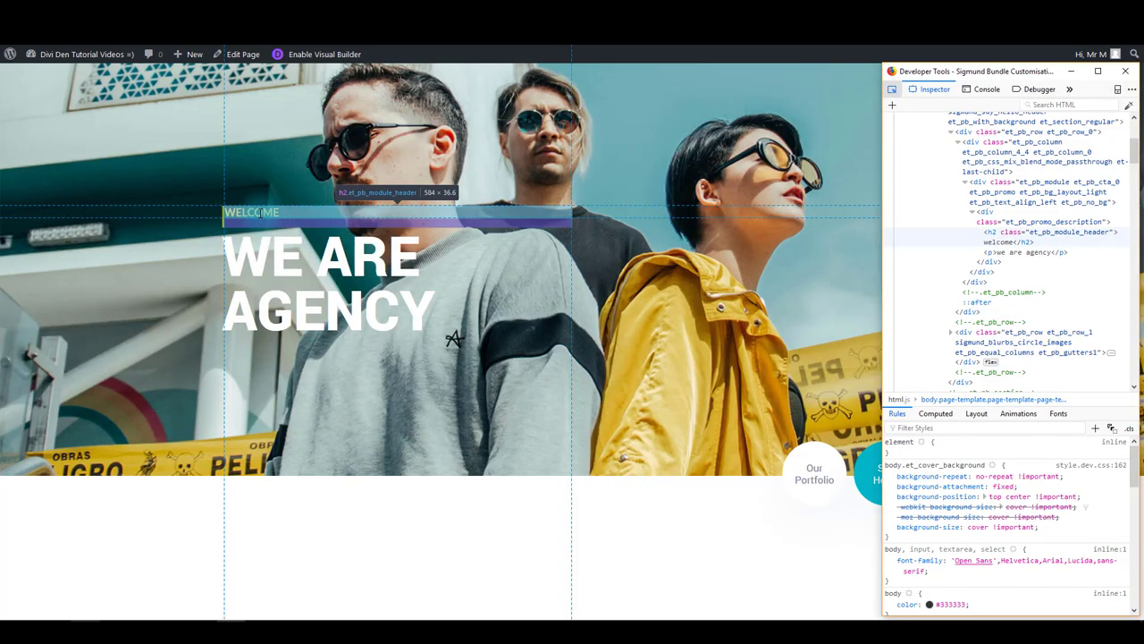
pyautogui.click(259, 213)
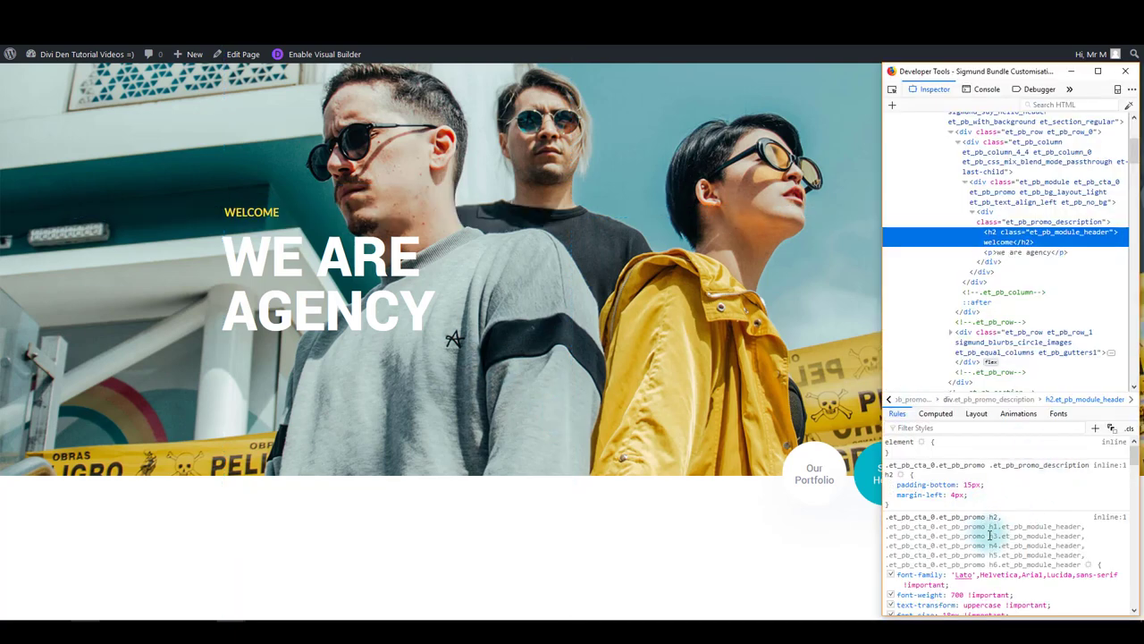
pyautogui.scroll(-2, 1037, 502)
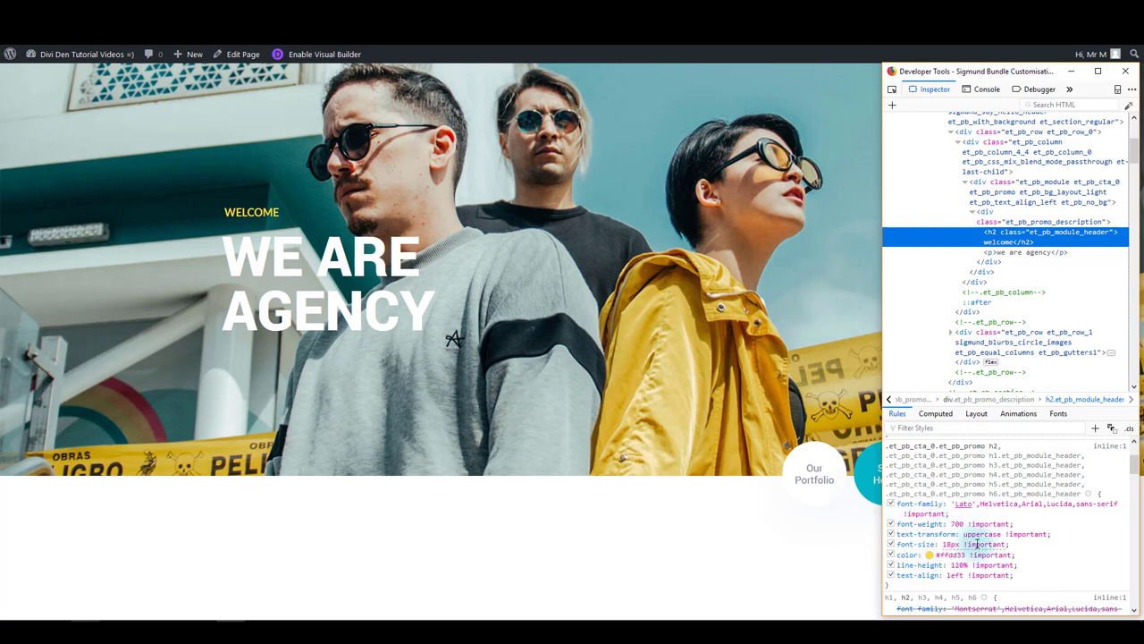
pyautogui.scroll(2, 1028, 545)
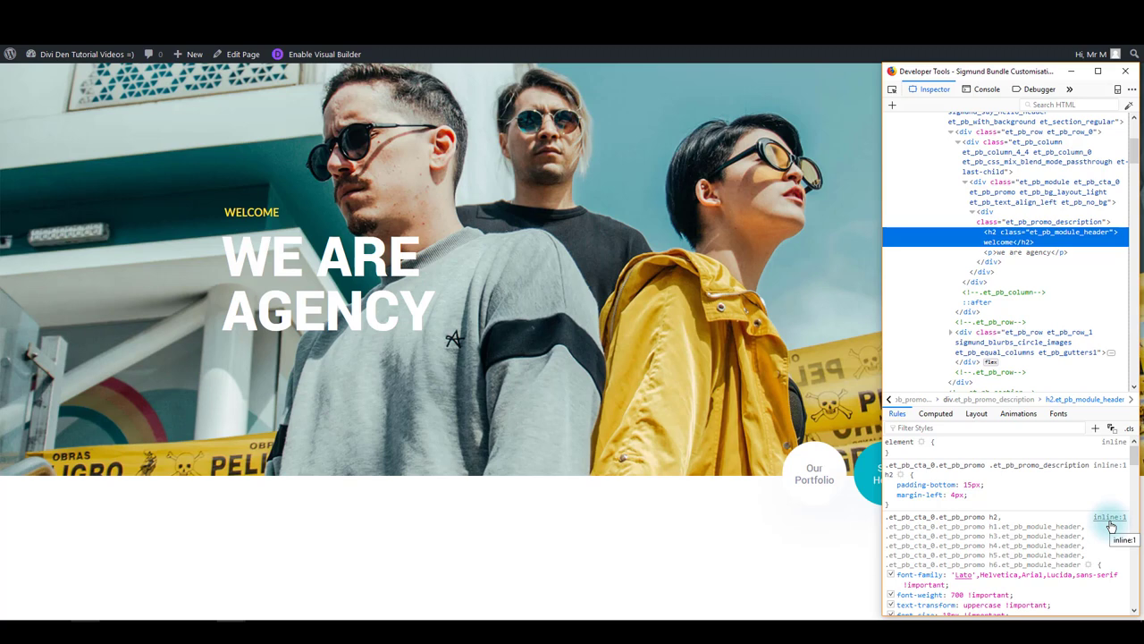
pyautogui.scroll(-2, 1087, 536)
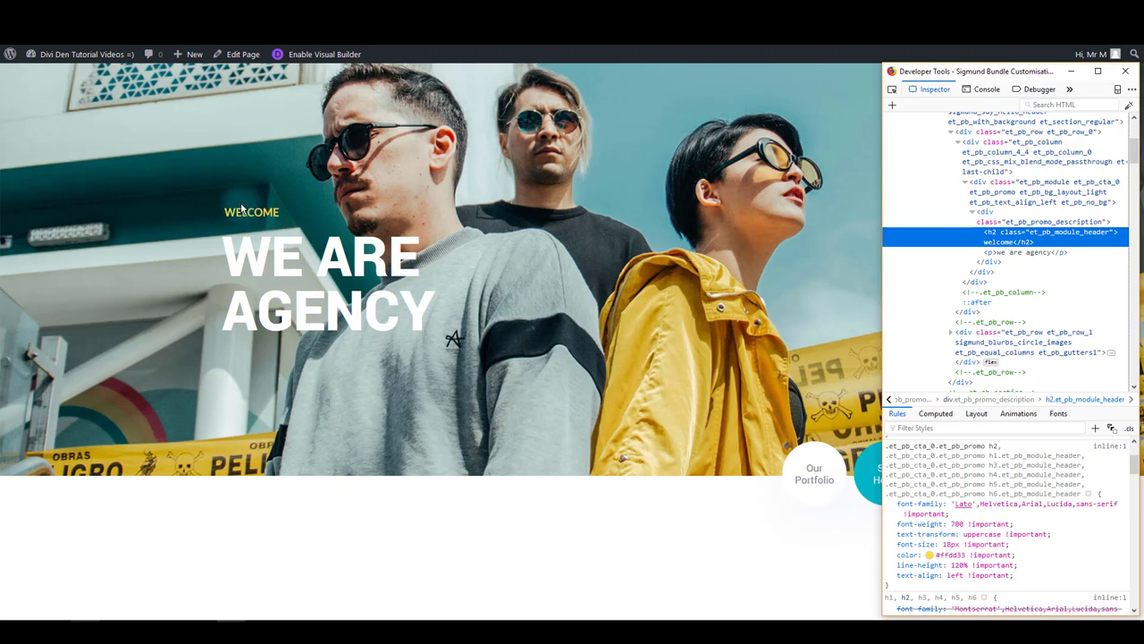
pyautogui.press('F12')
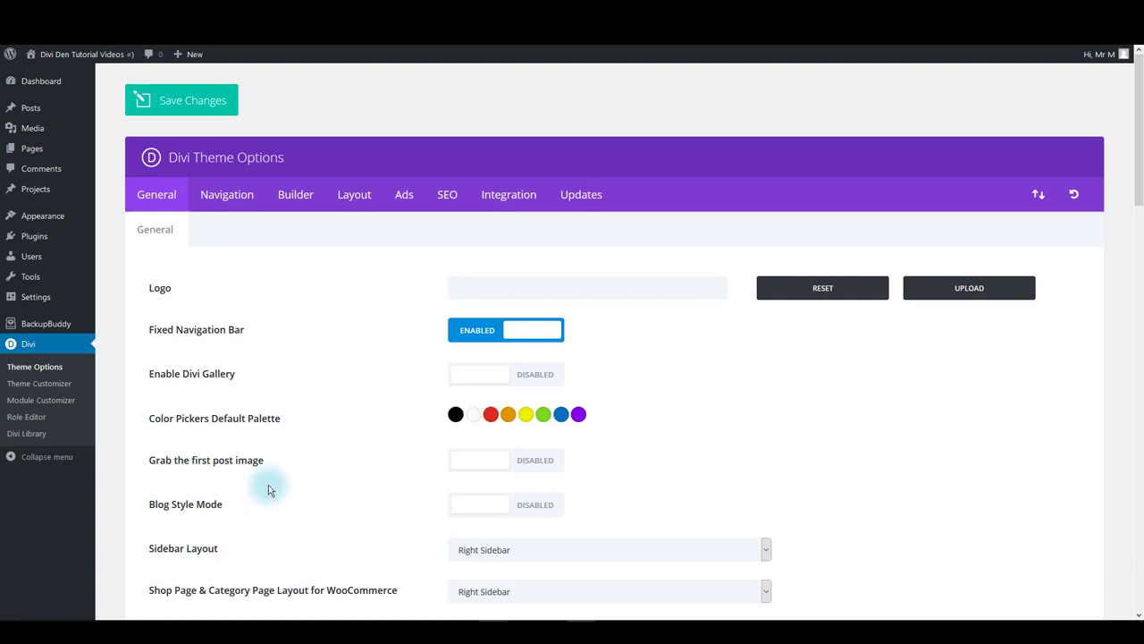
# Step: Review Minify And Combine CSS Files in General, then show the Builder tab's Advanced settings
pyautogui.scroll(-4, 263, 465)
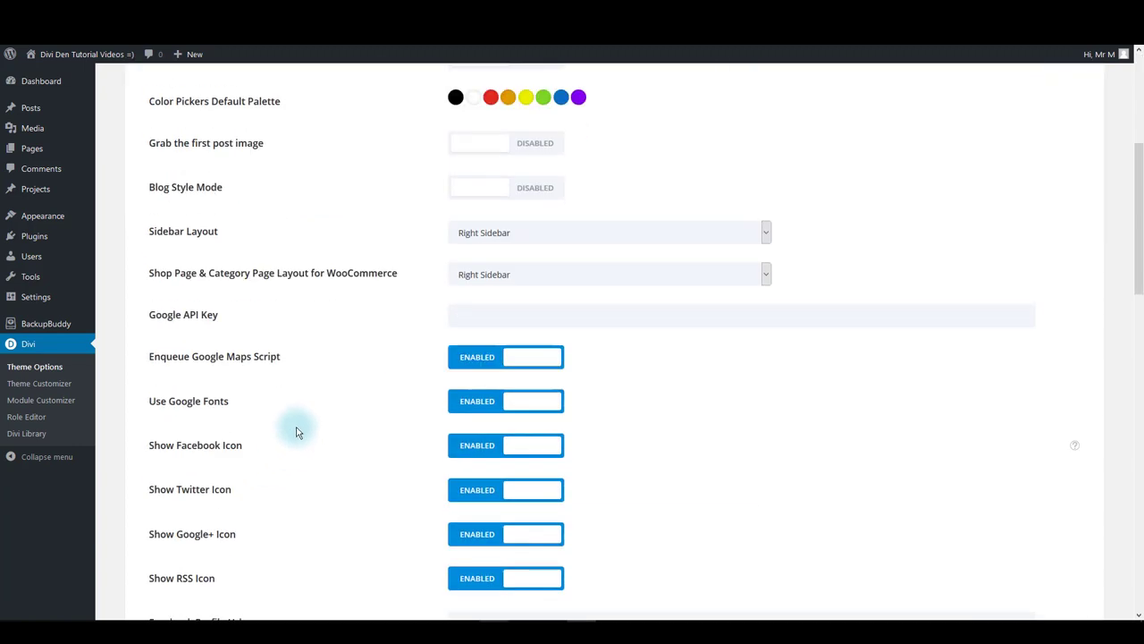
pyautogui.scroll(-7, 297, 438)
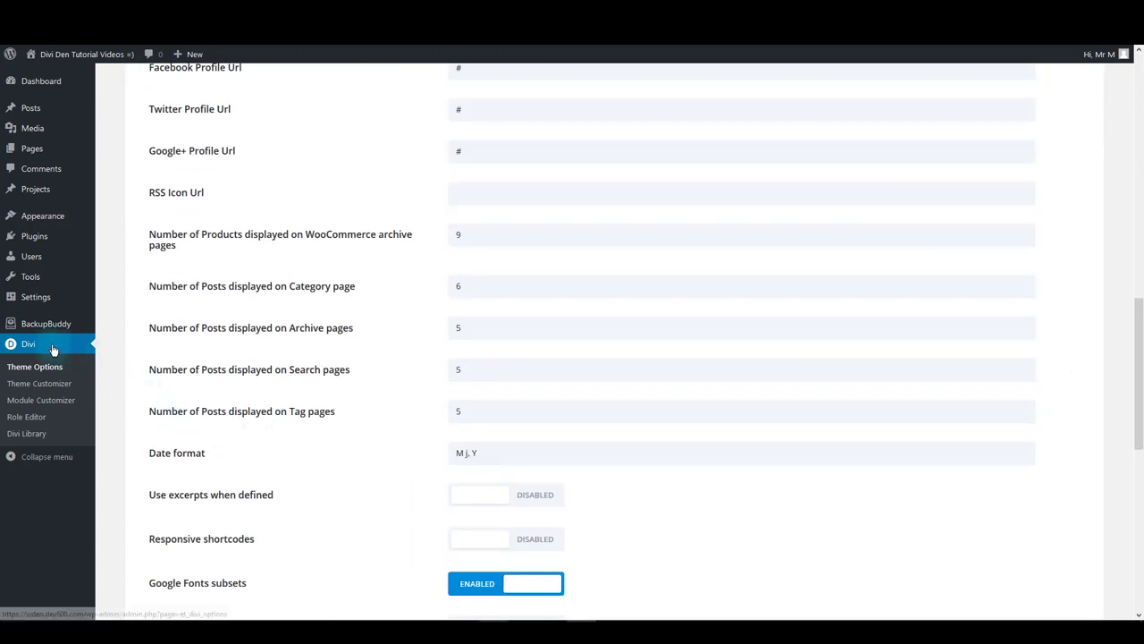
pyautogui.scroll(-7, 408, 417)
pyautogui.scroll(3, 351, 456)
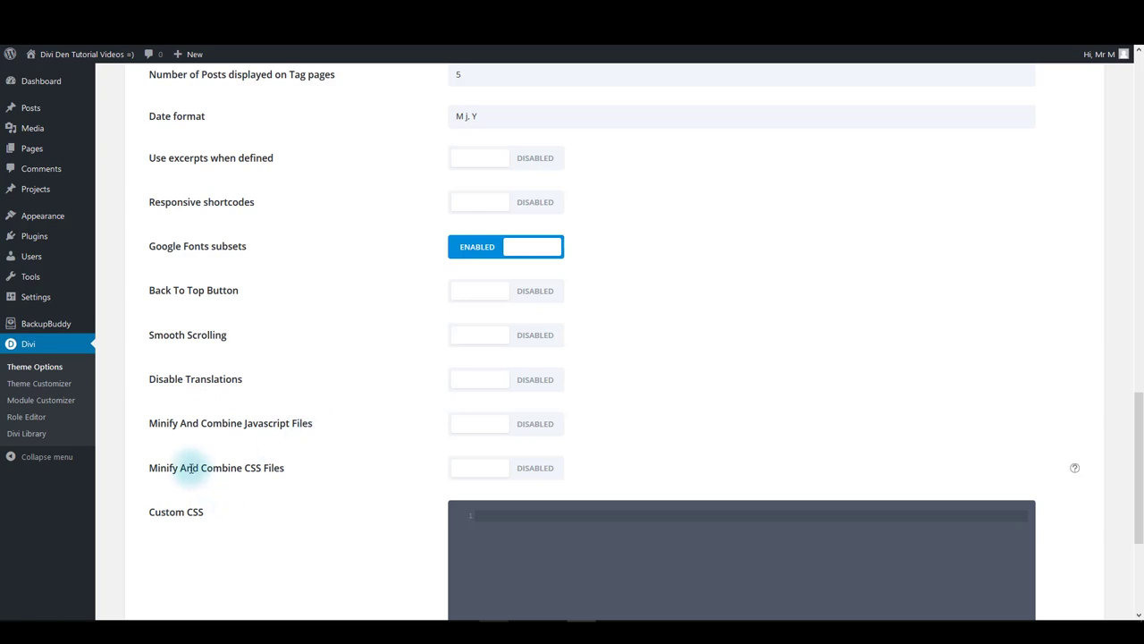
pyautogui.doubleClick(253, 467)
pyautogui.scroll(8, 350, 488)
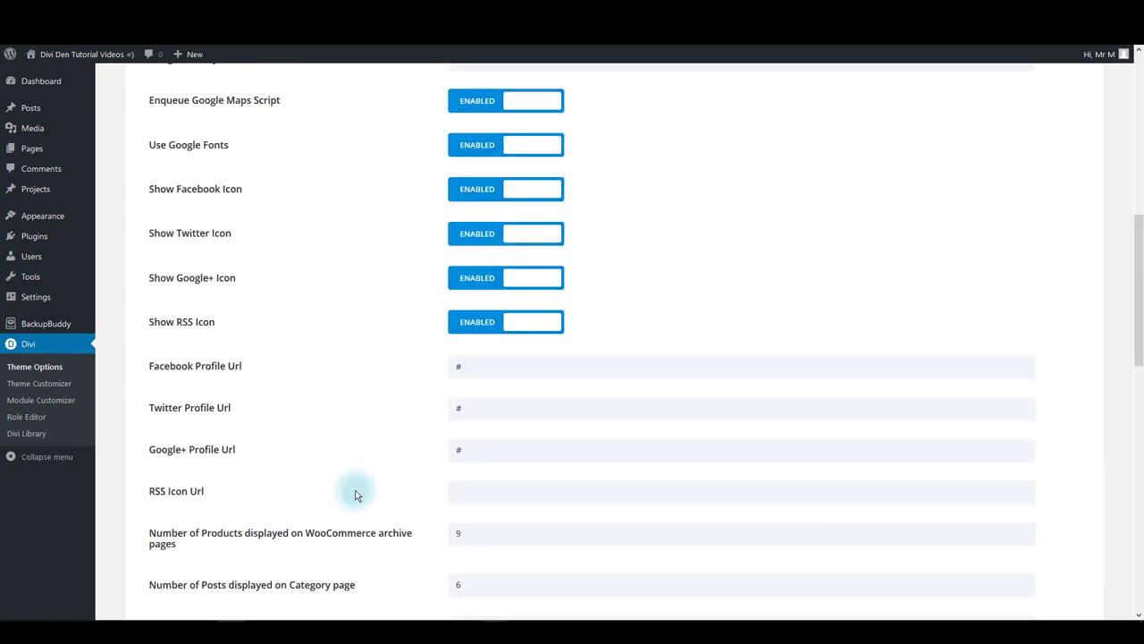
pyautogui.scroll(5, 355, 494)
pyautogui.click(295, 194)
pyautogui.click(282, 229)
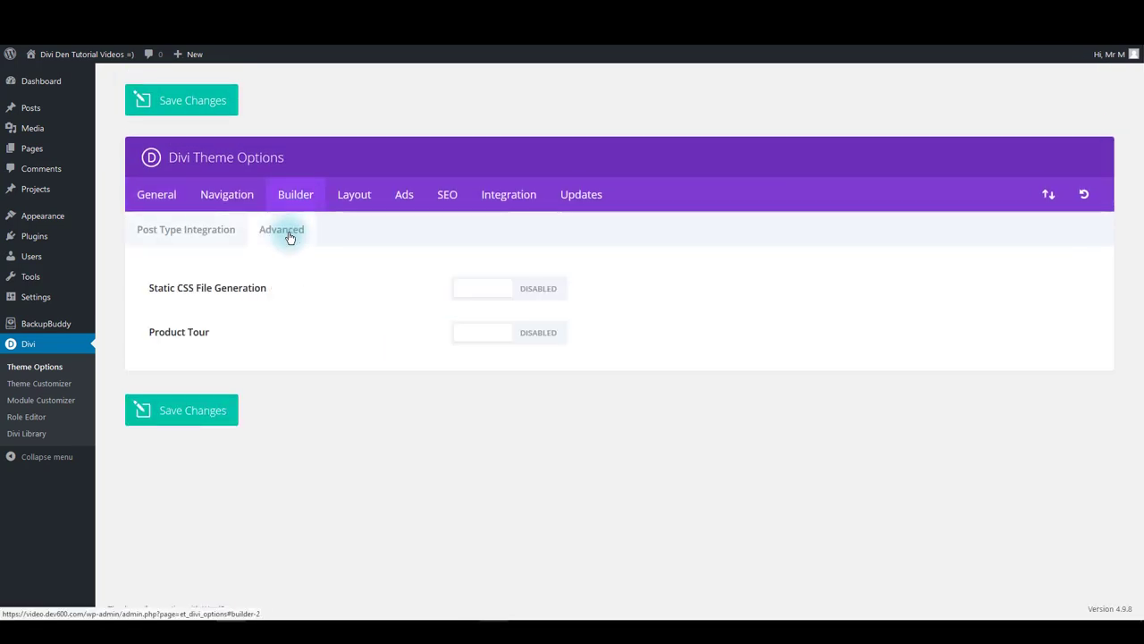